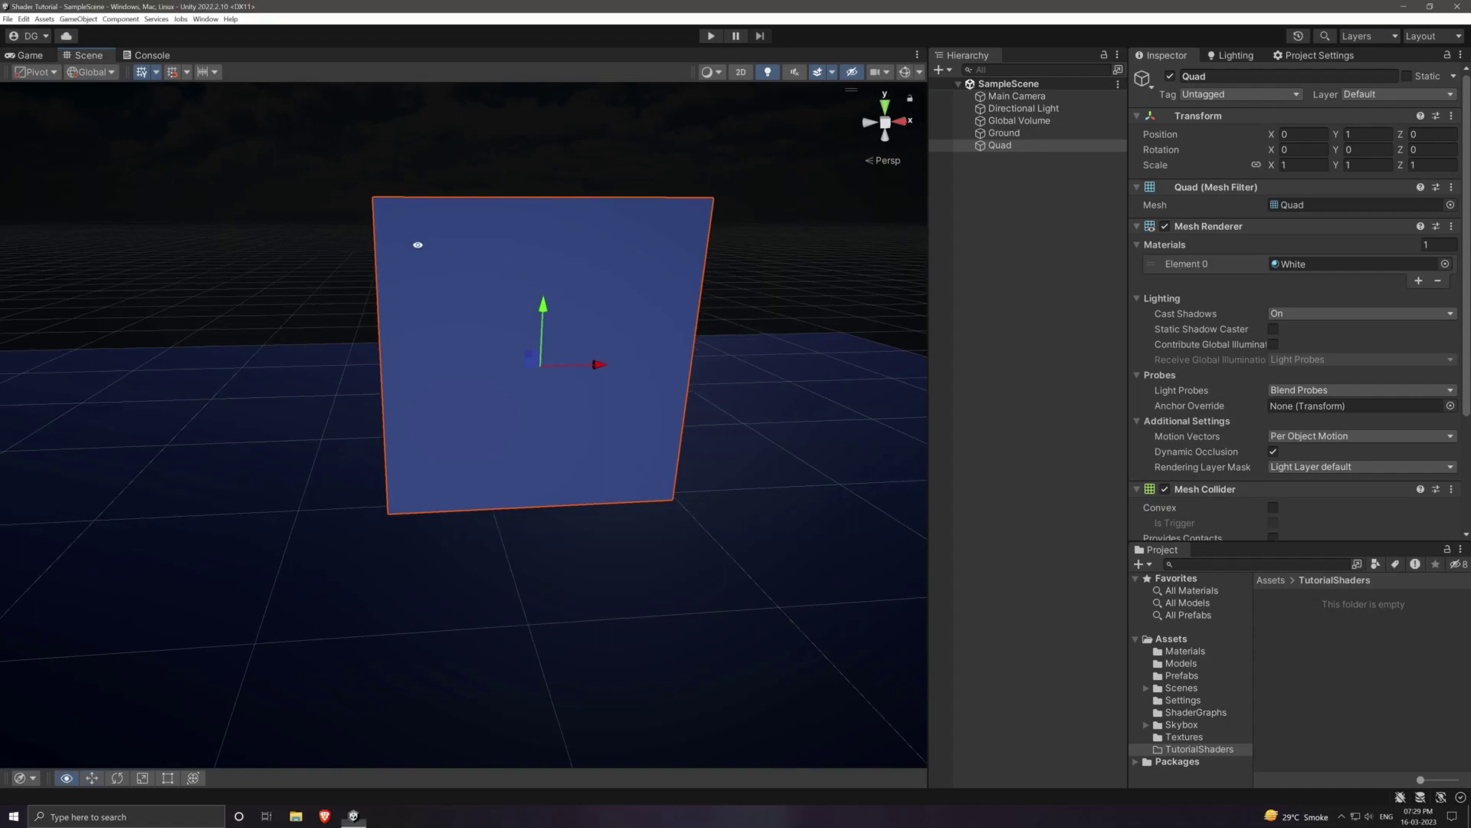
Step: Create a URP Lit Shader Graph in the TutorialShaders folder and name it BillboardShaderGraph
alt+drag(417, 243, 600, 334)
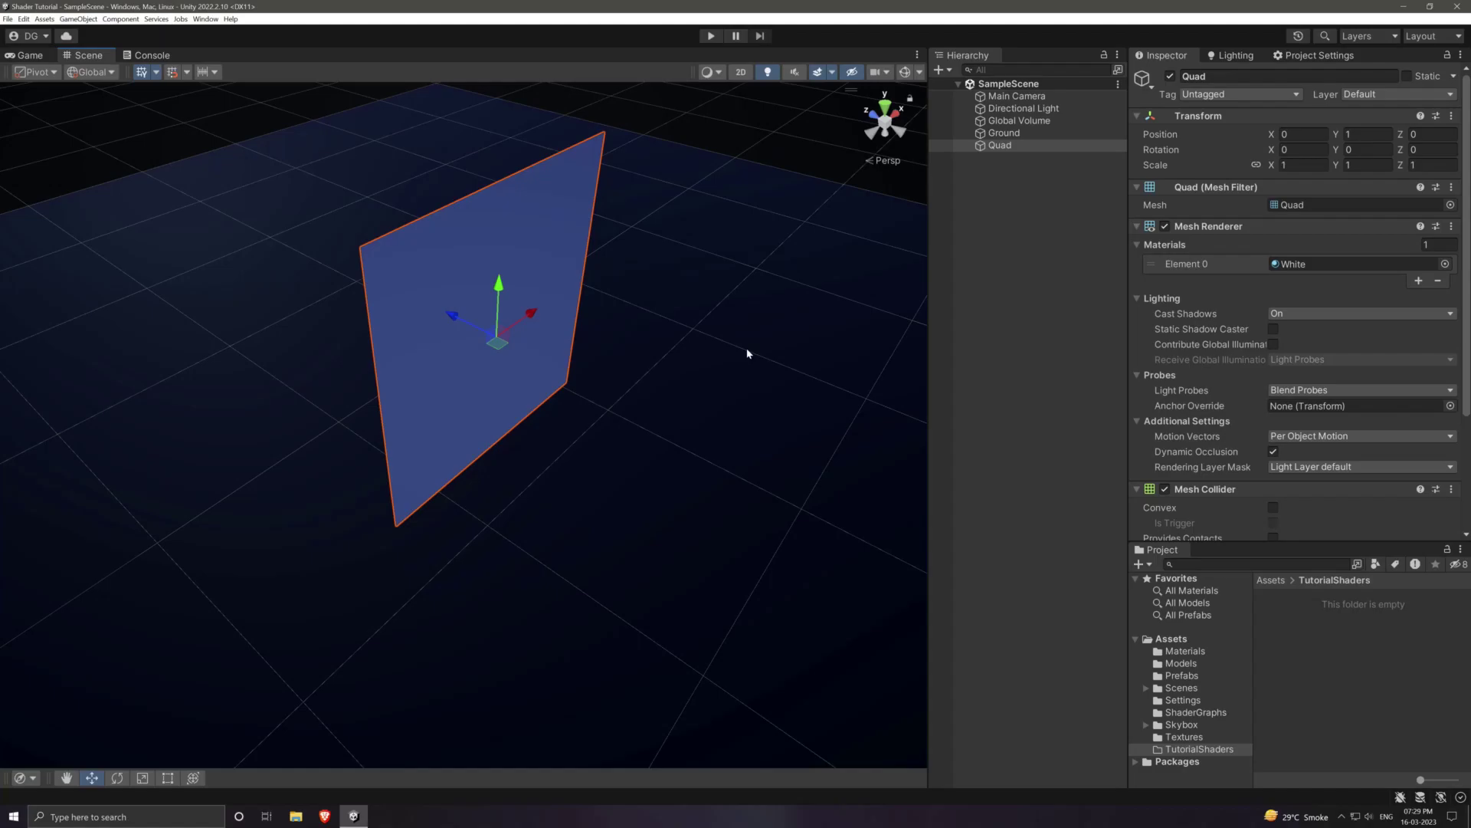
right_click(1301, 640)
mouse_move(1368, 373)
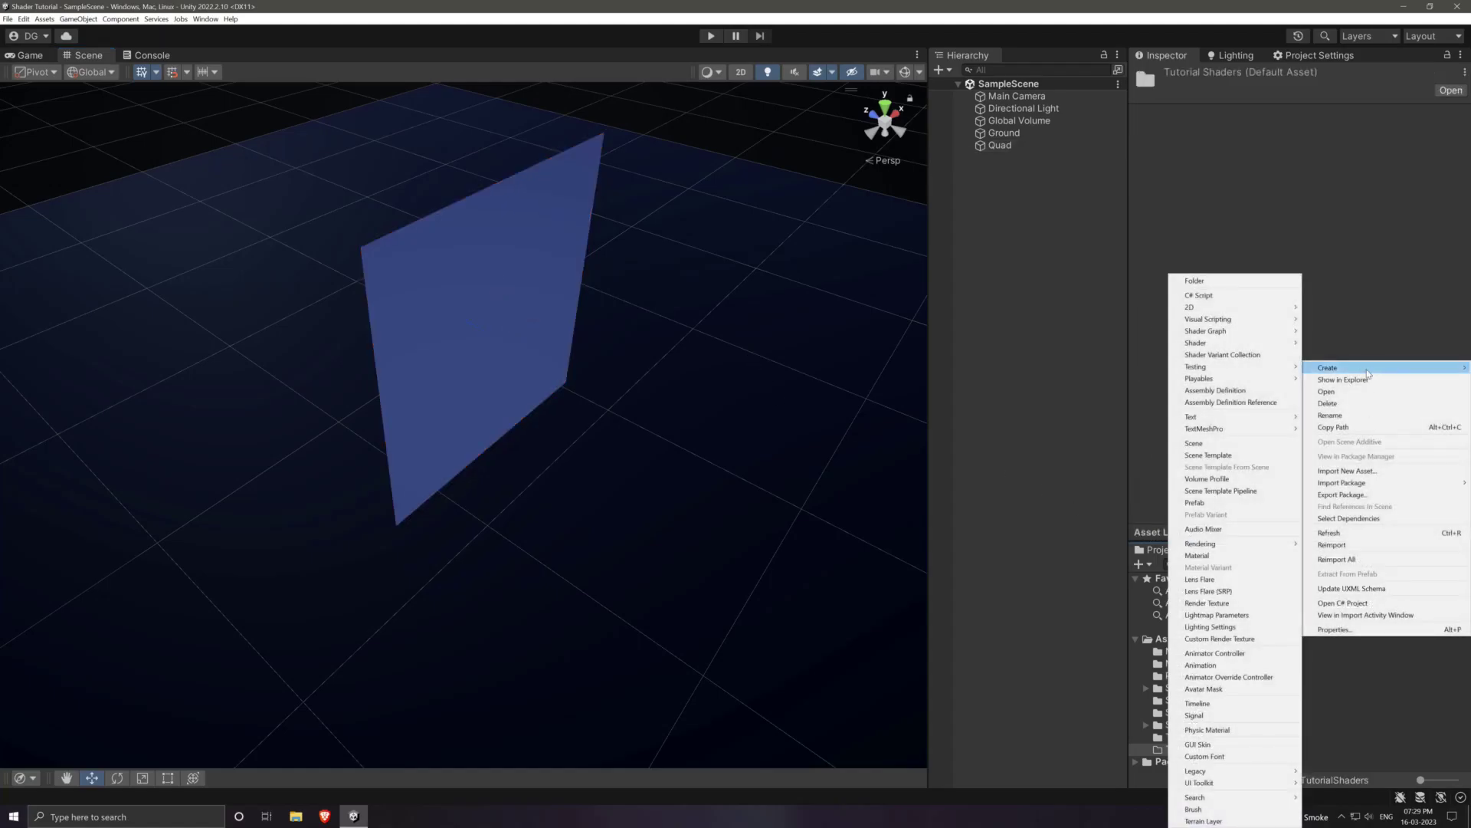
mouse_move(1226, 331)
mouse_move(1354, 336)
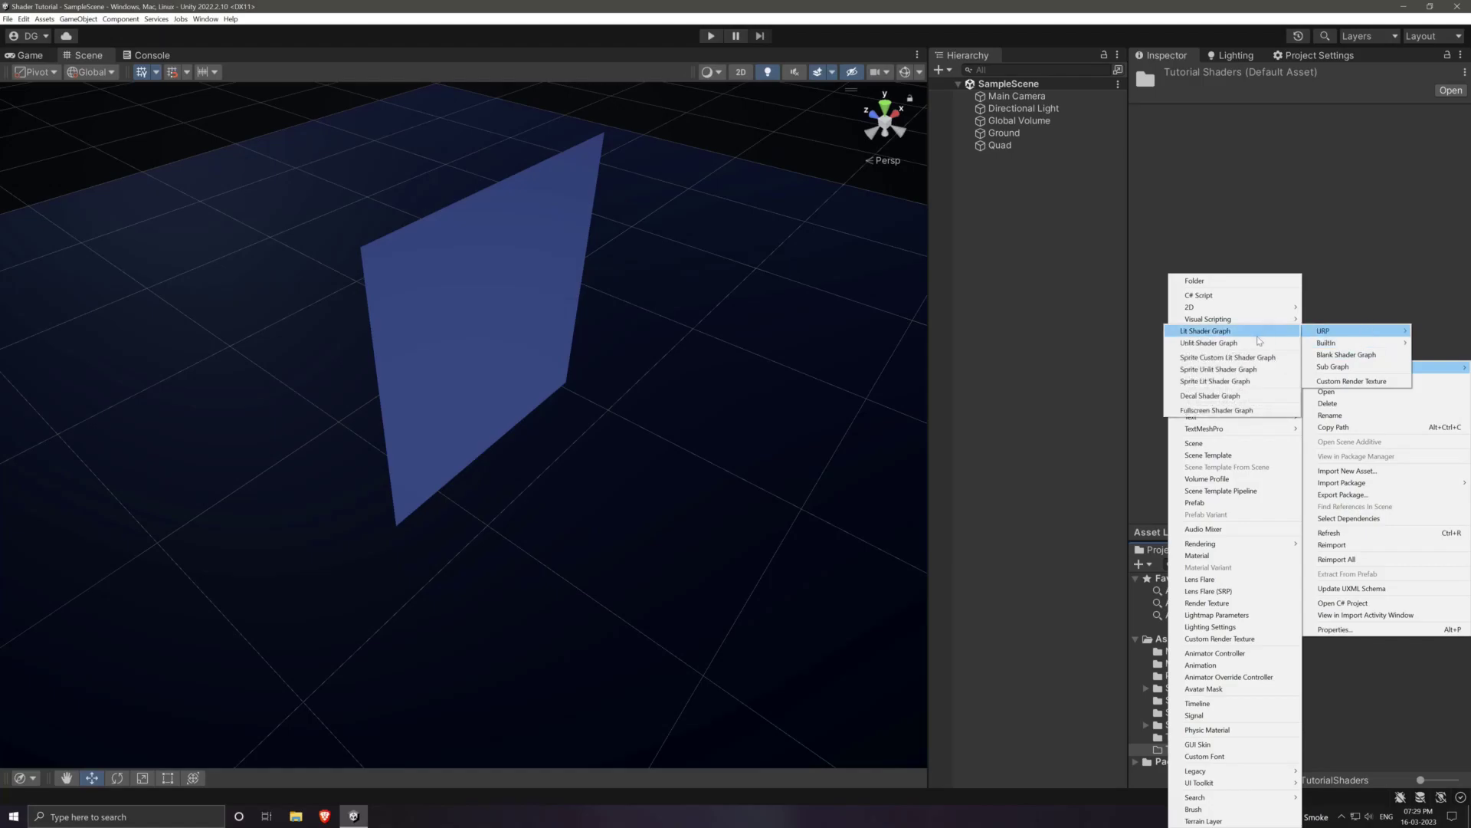
click(1250, 338)
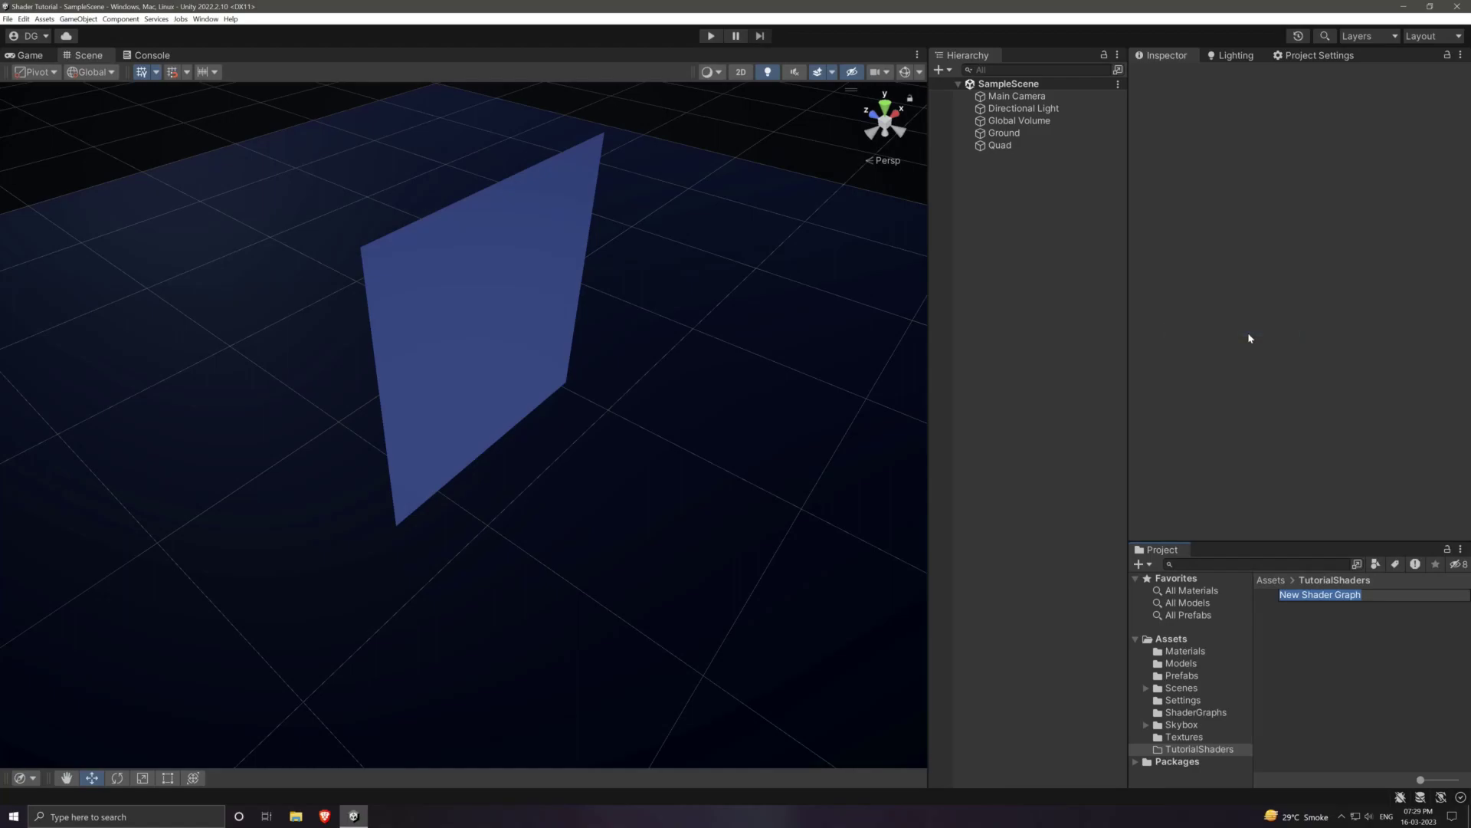
key(Home)
key(shift+Right)
key(shift+Right)
key(shift+Right)
text(Billboard)
key(Delete)
key(Delete)
Step: Create a material named Billboard from BillboardShaderGraph and apply it to the quad in the scene
right_click(1317, 600)
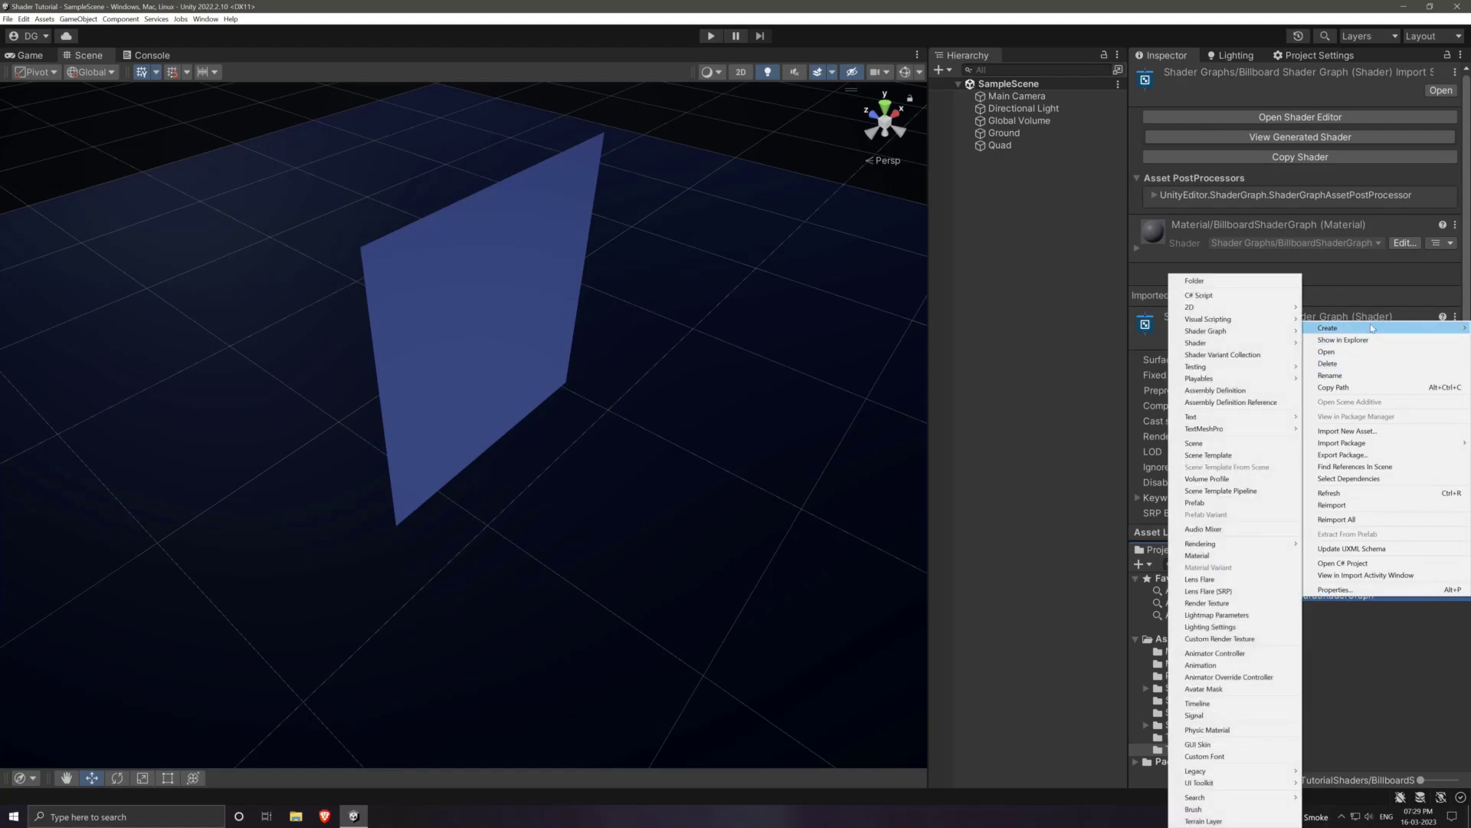
click(1221, 555)
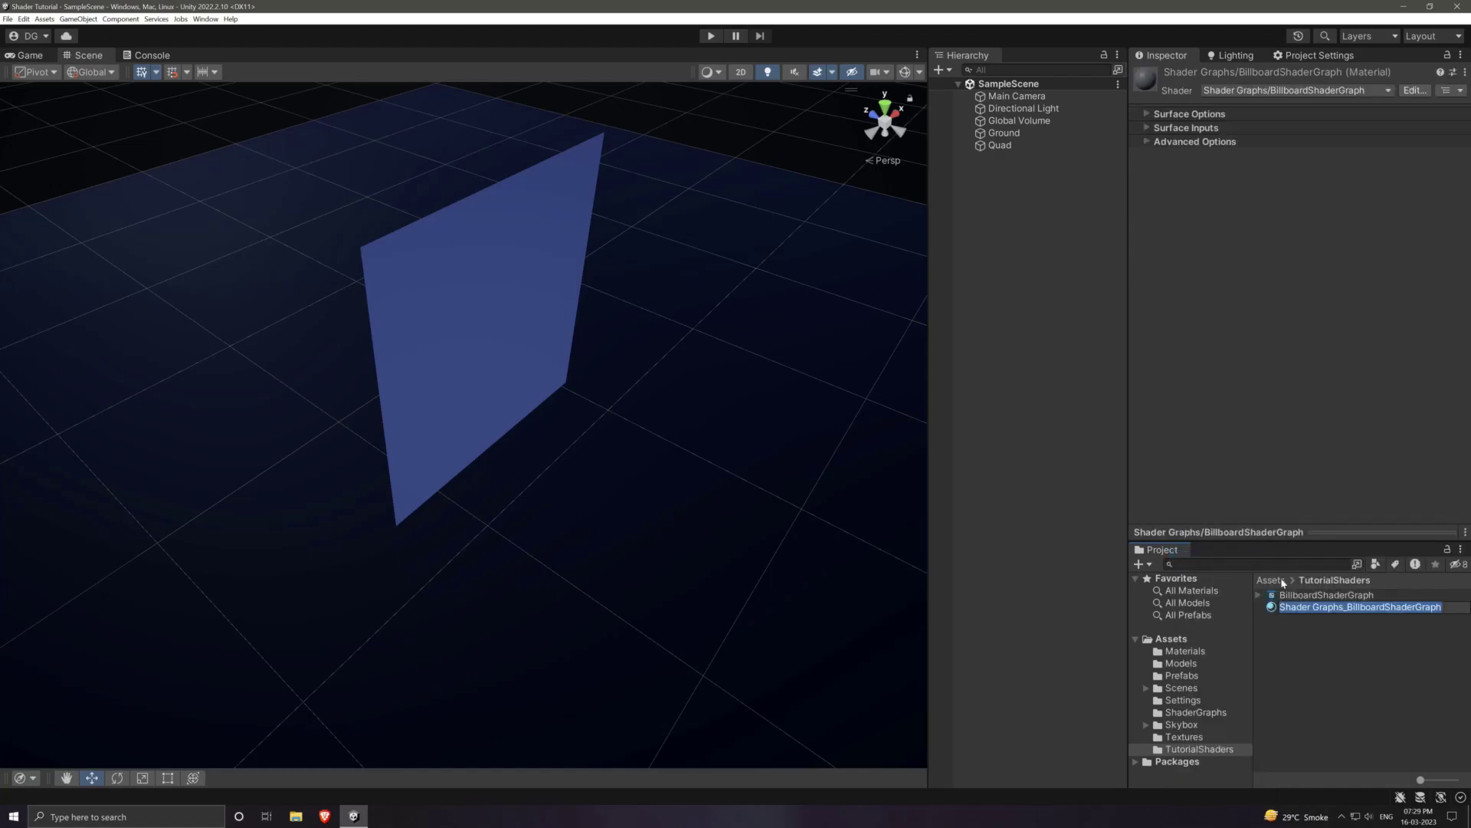
text(Billboard)
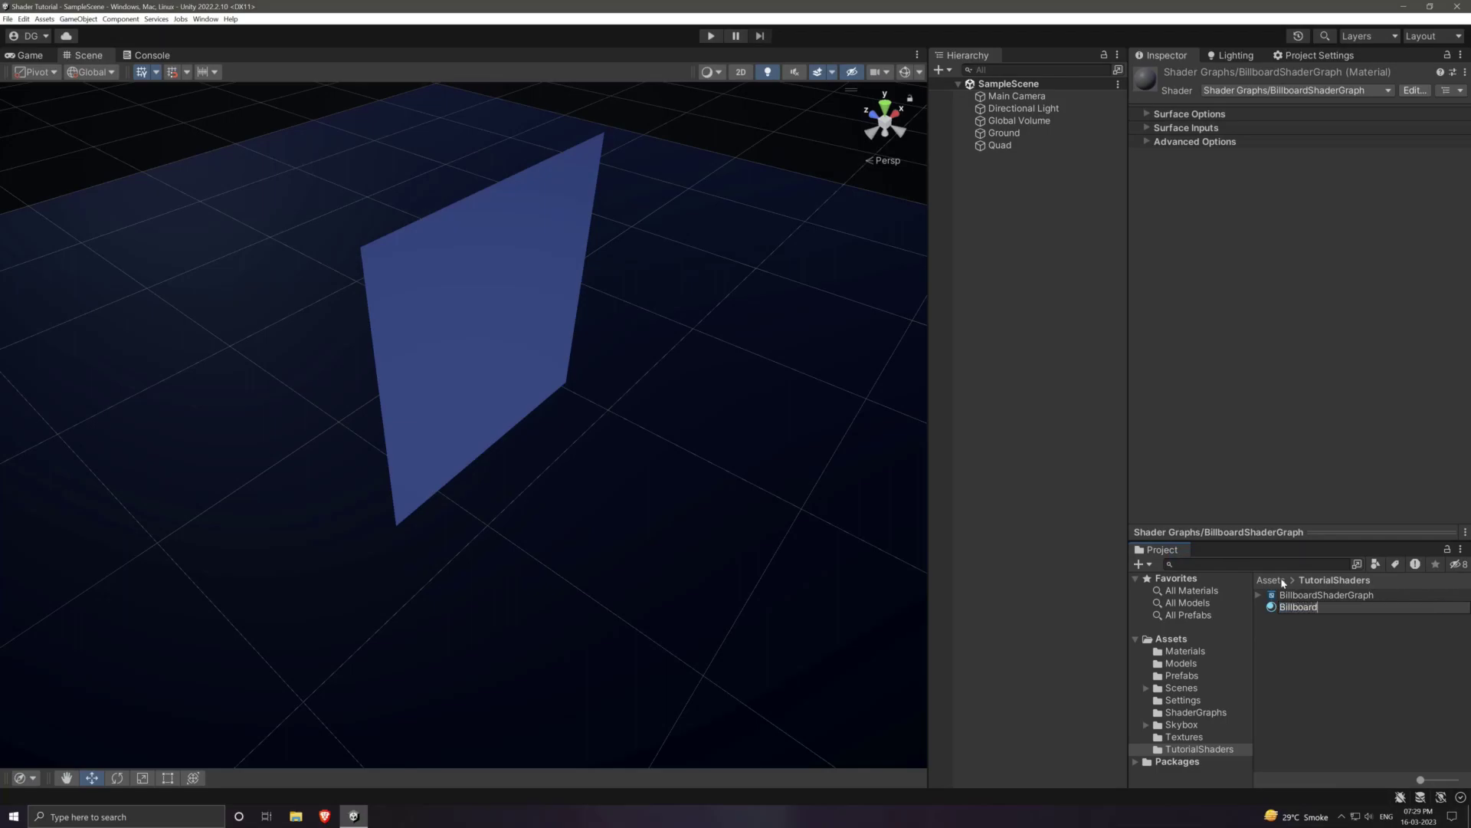
key(Return)
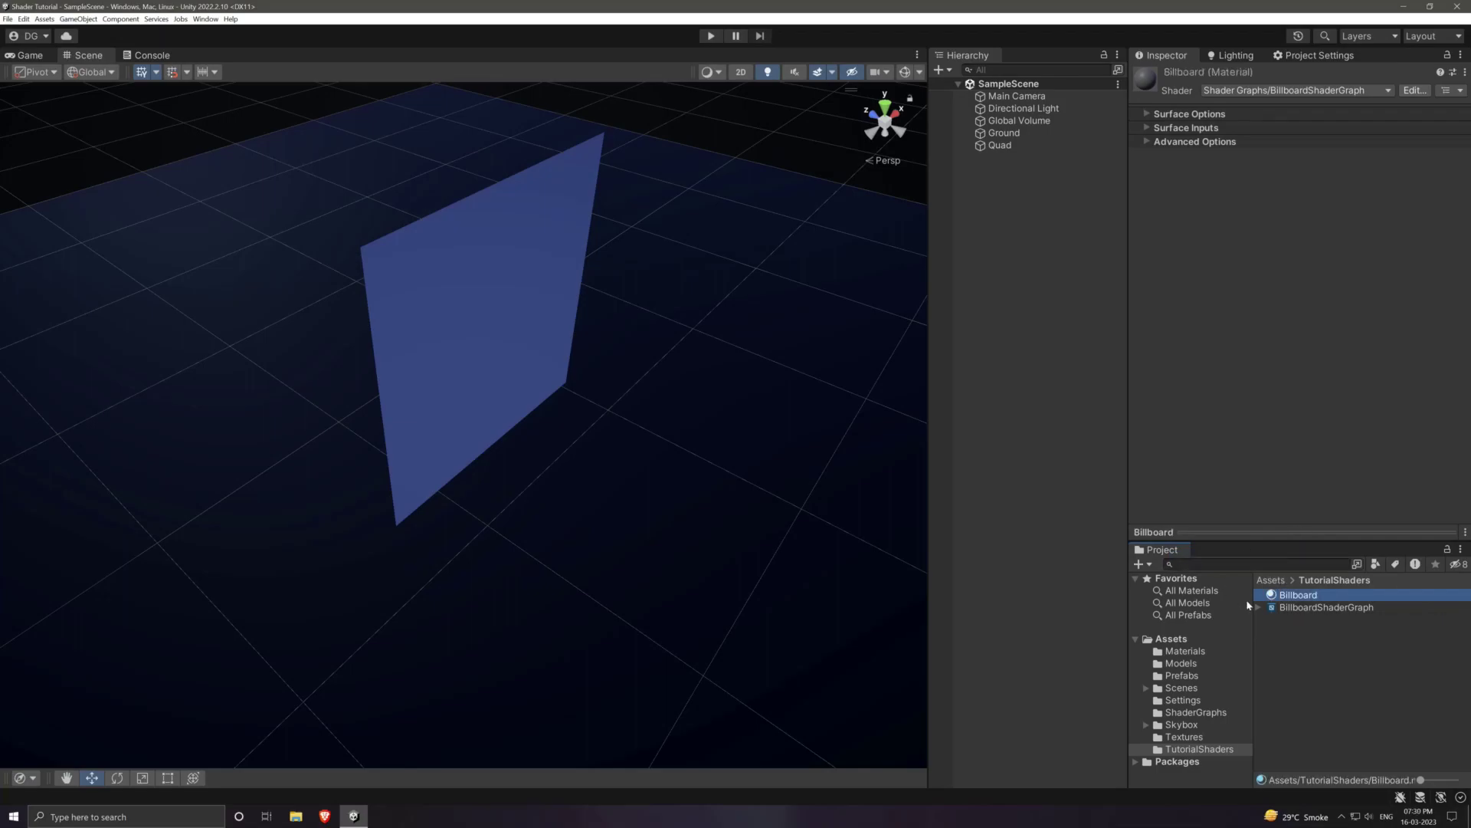
drag(1296, 594, 447, 255)
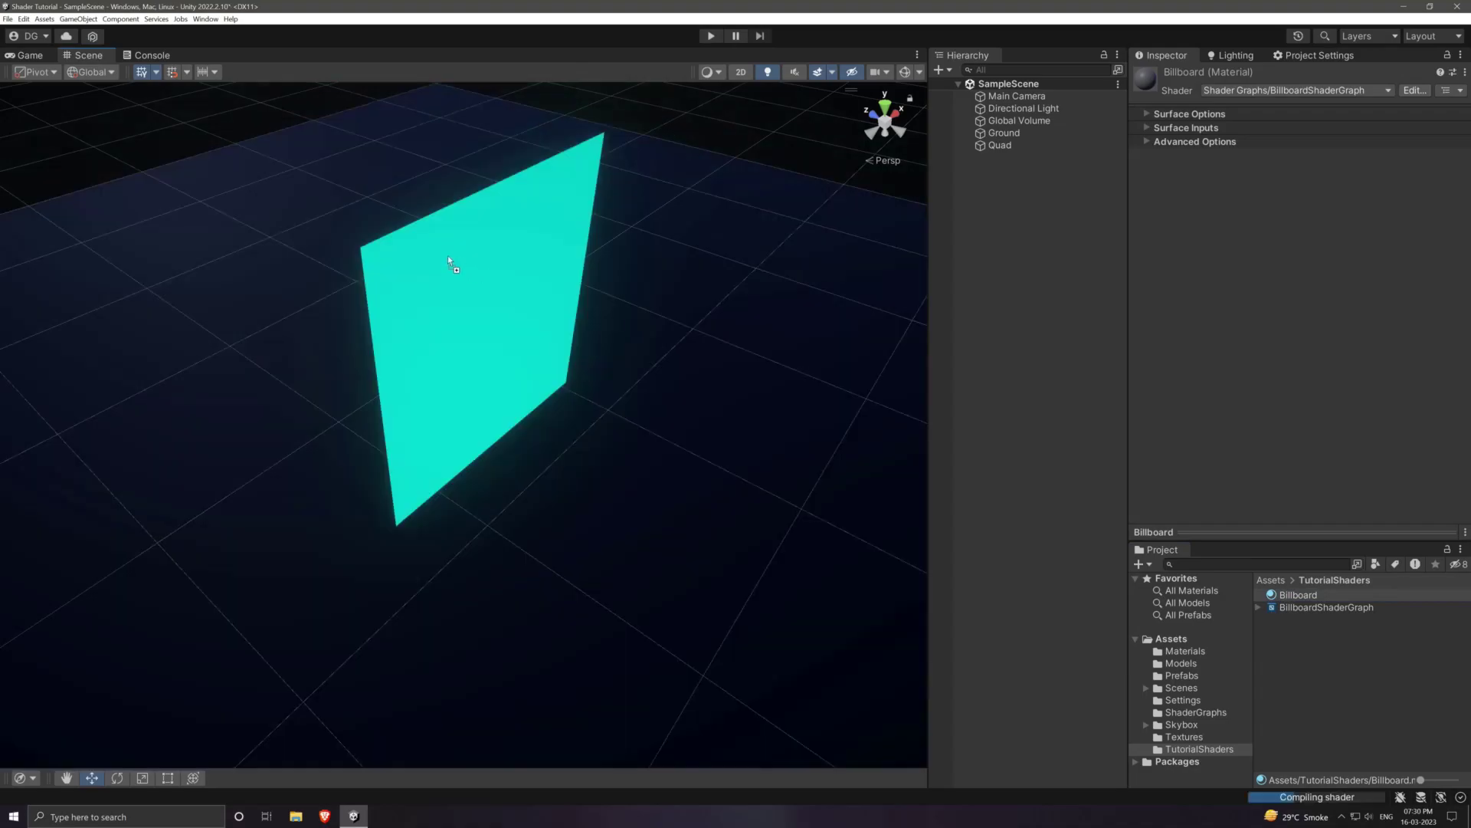
Step: Open BillboardShaderGraph for editing and add a Position node with its space set to Object
double_click(1282, 608)
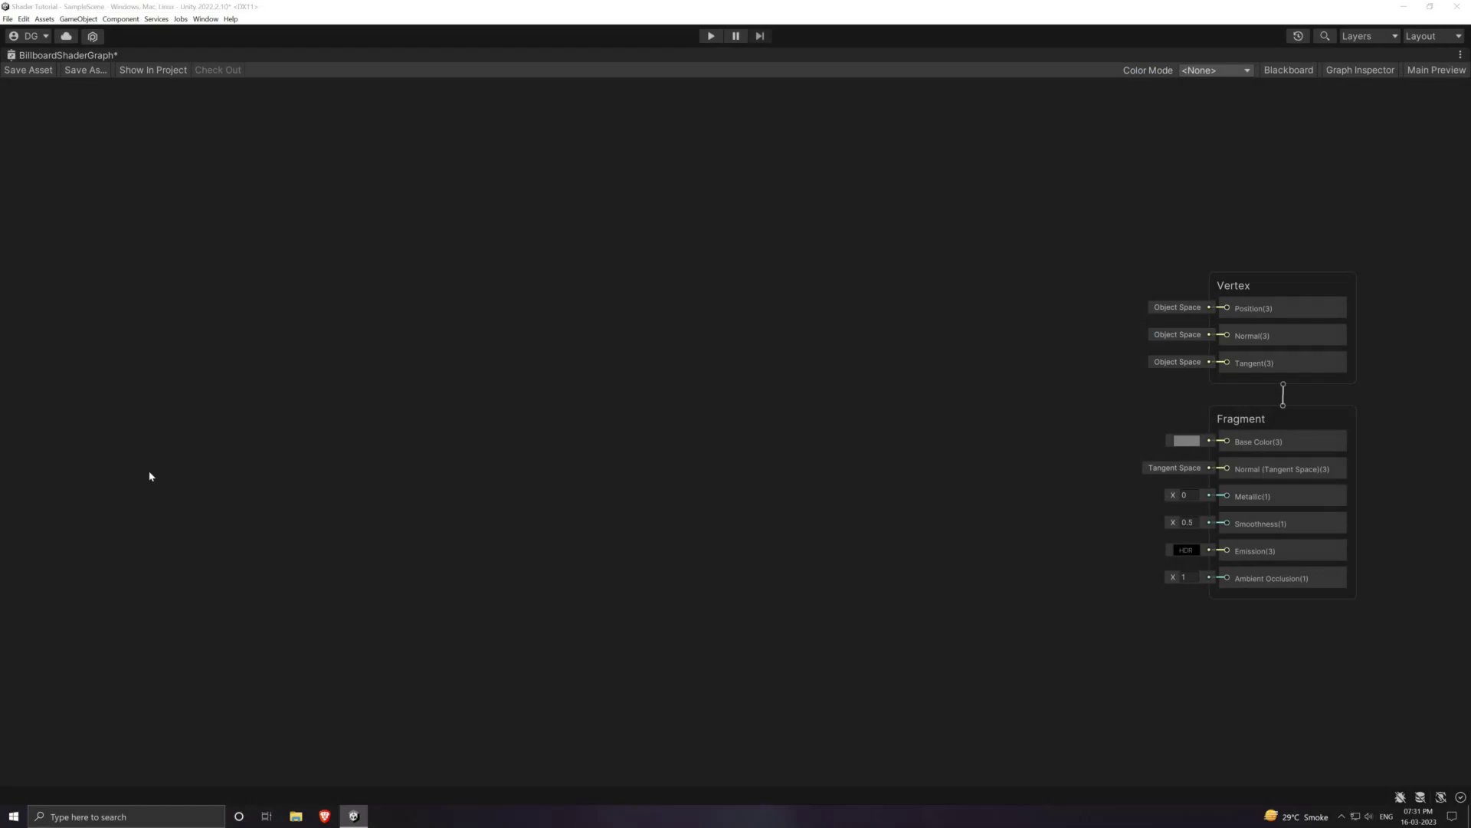
key(space)
text(poso)
key(BackSpace)
text(it)
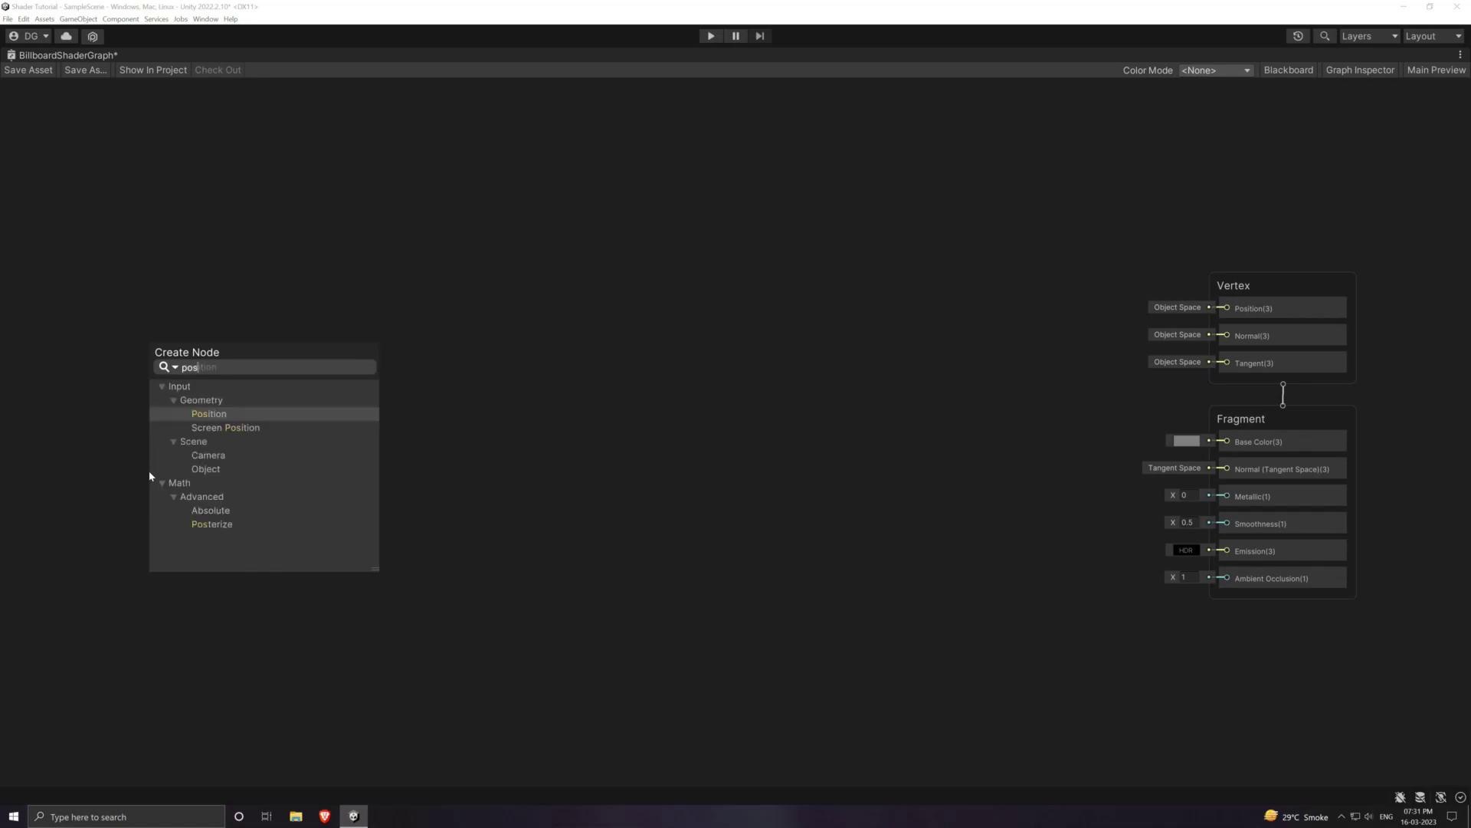
key(Return)
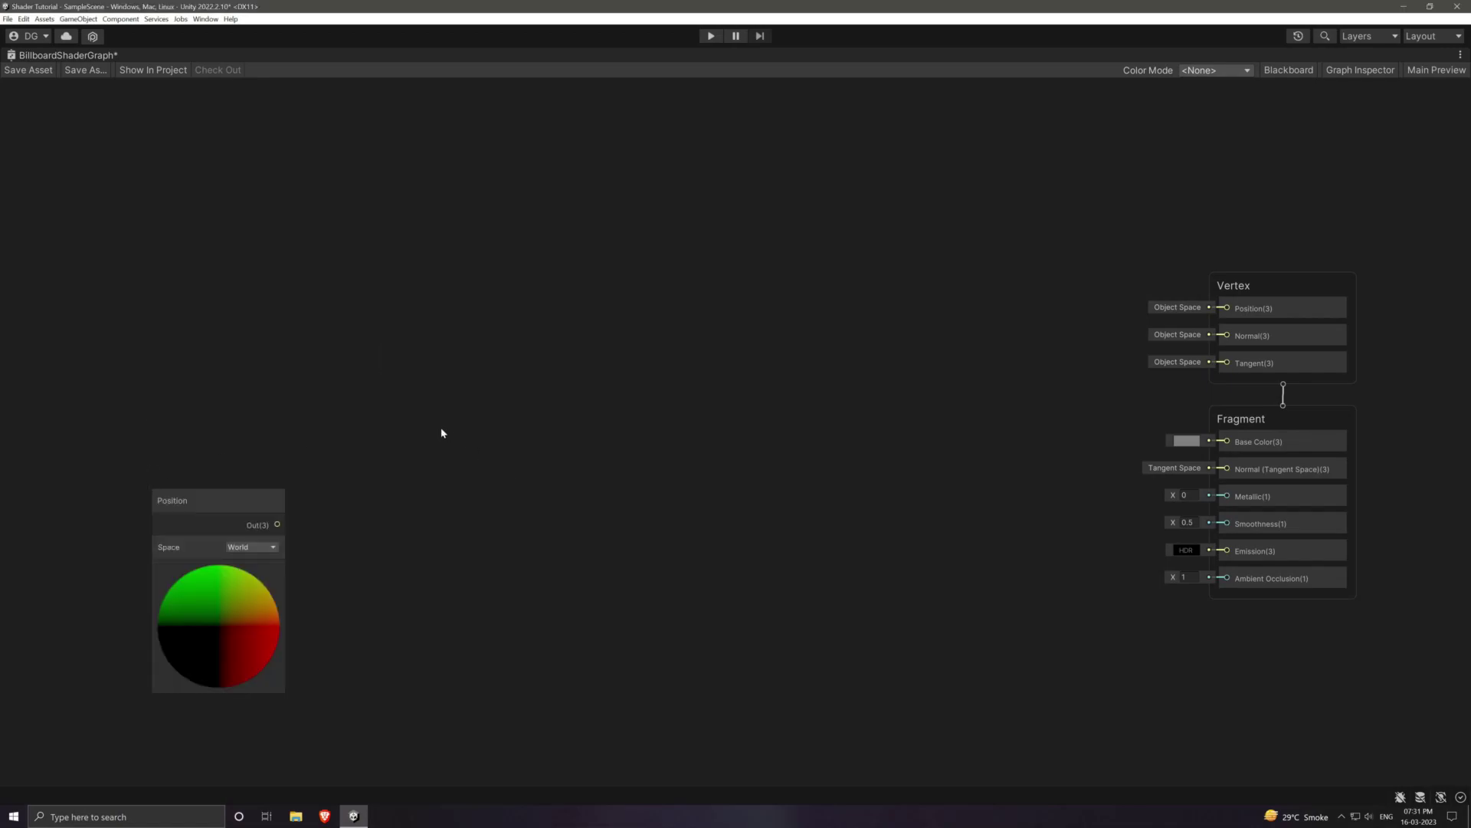
drag(223, 503, 256, 224)
click(291, 274)
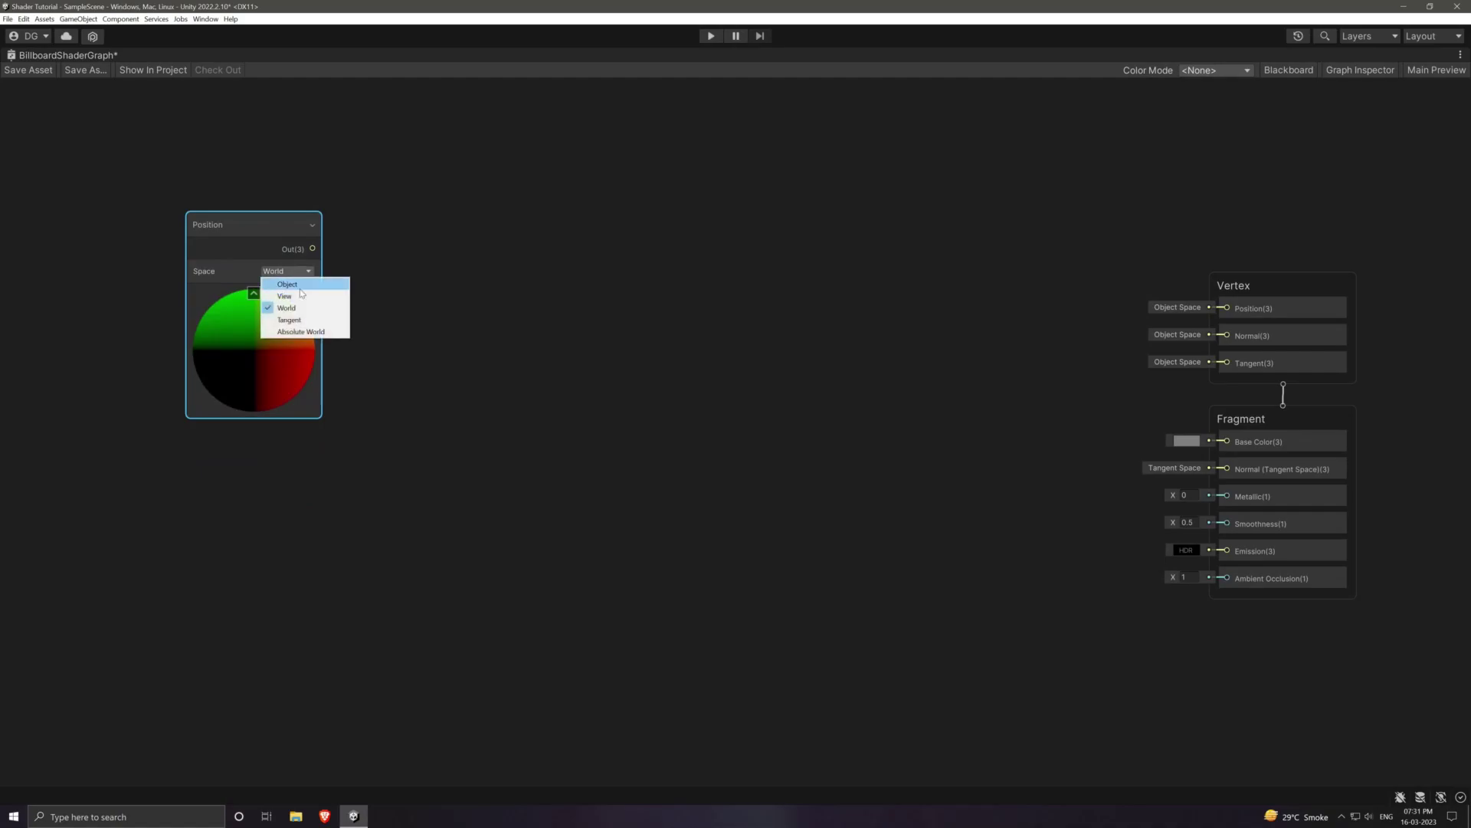
click(296, 285)
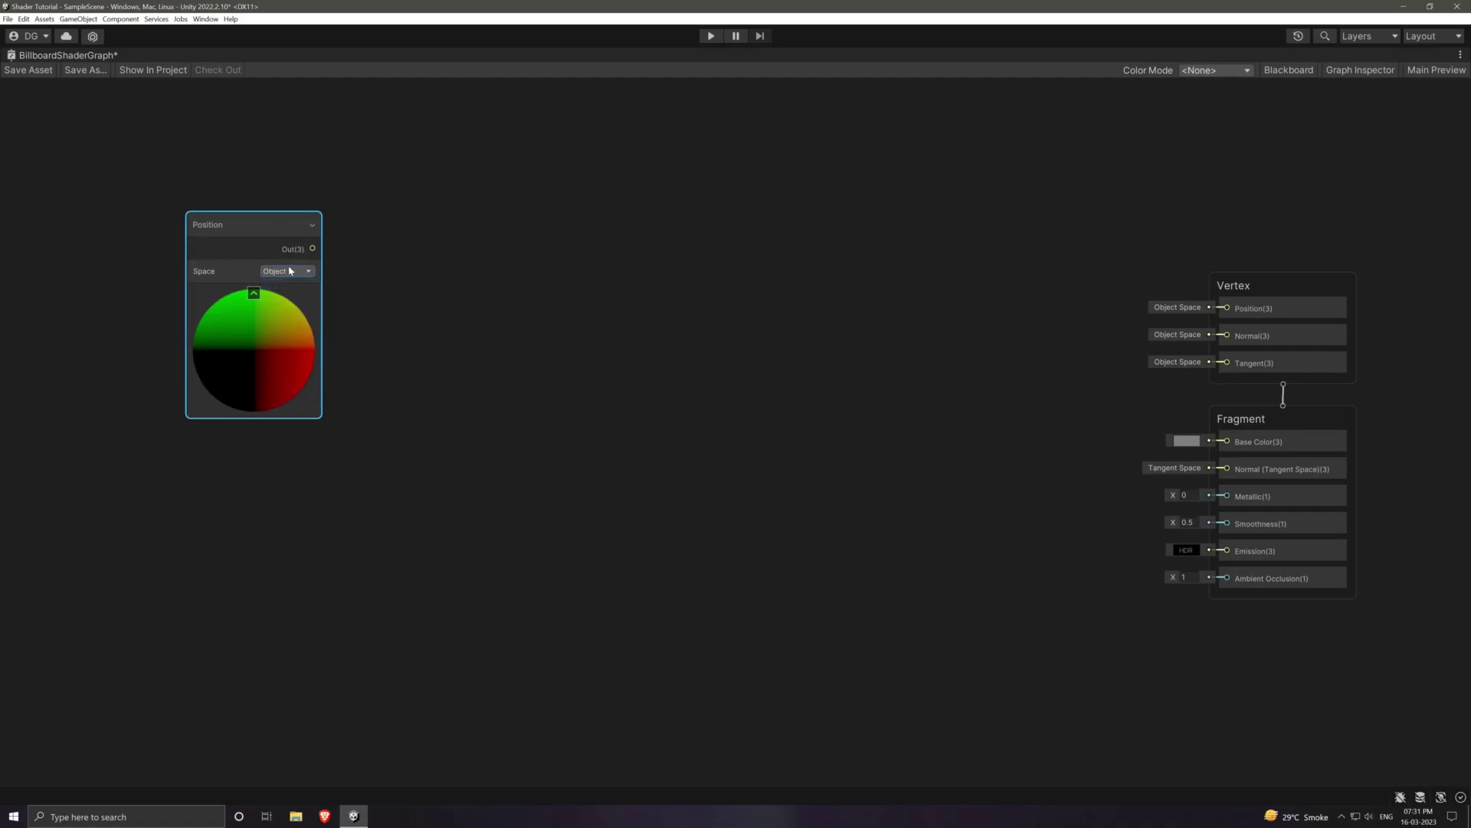
Step: Add an Object node and place it directly below the Position node
click(352, 417)
key(space)
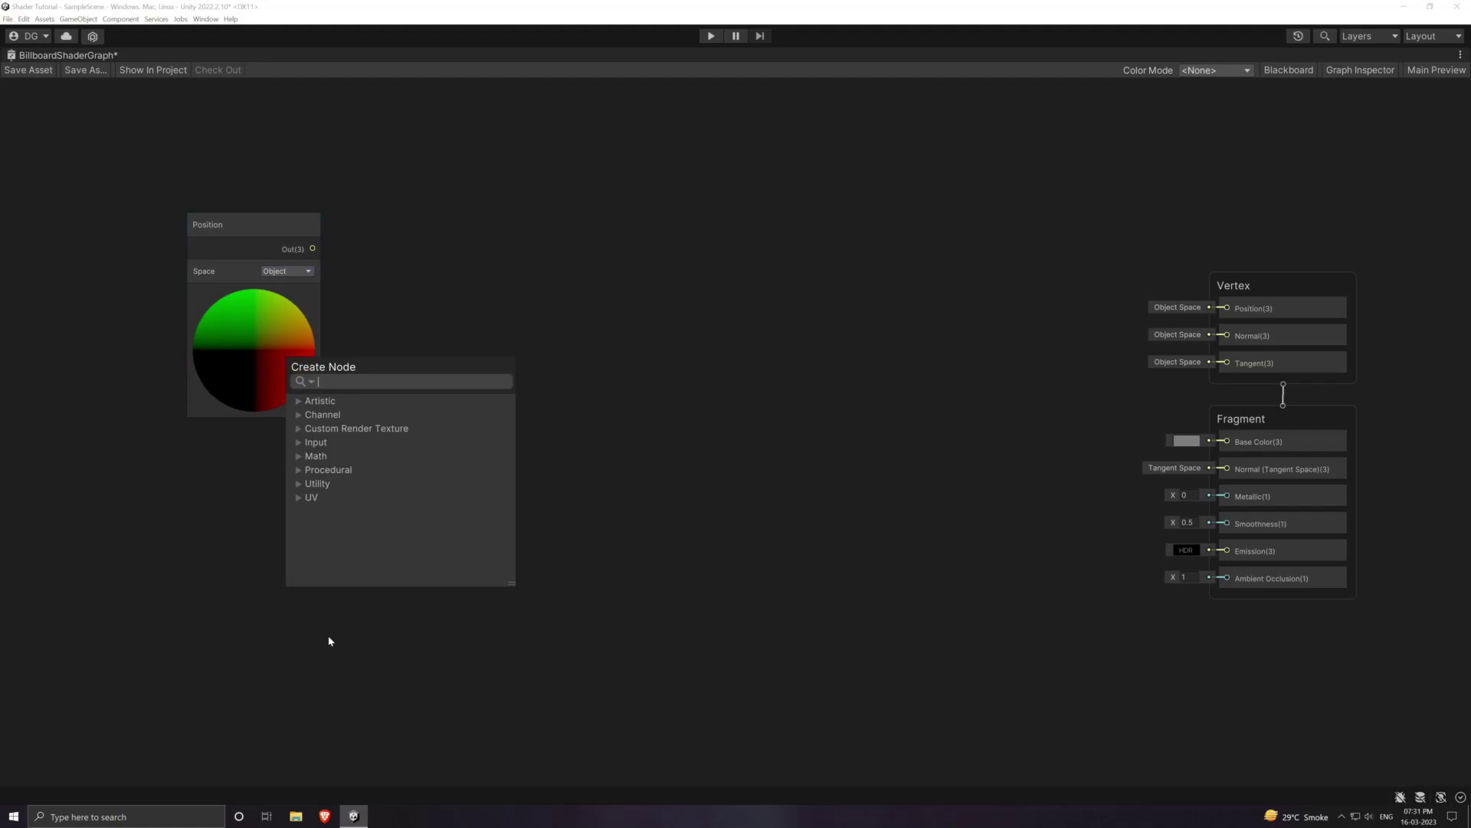
text(obj)
key(Return)
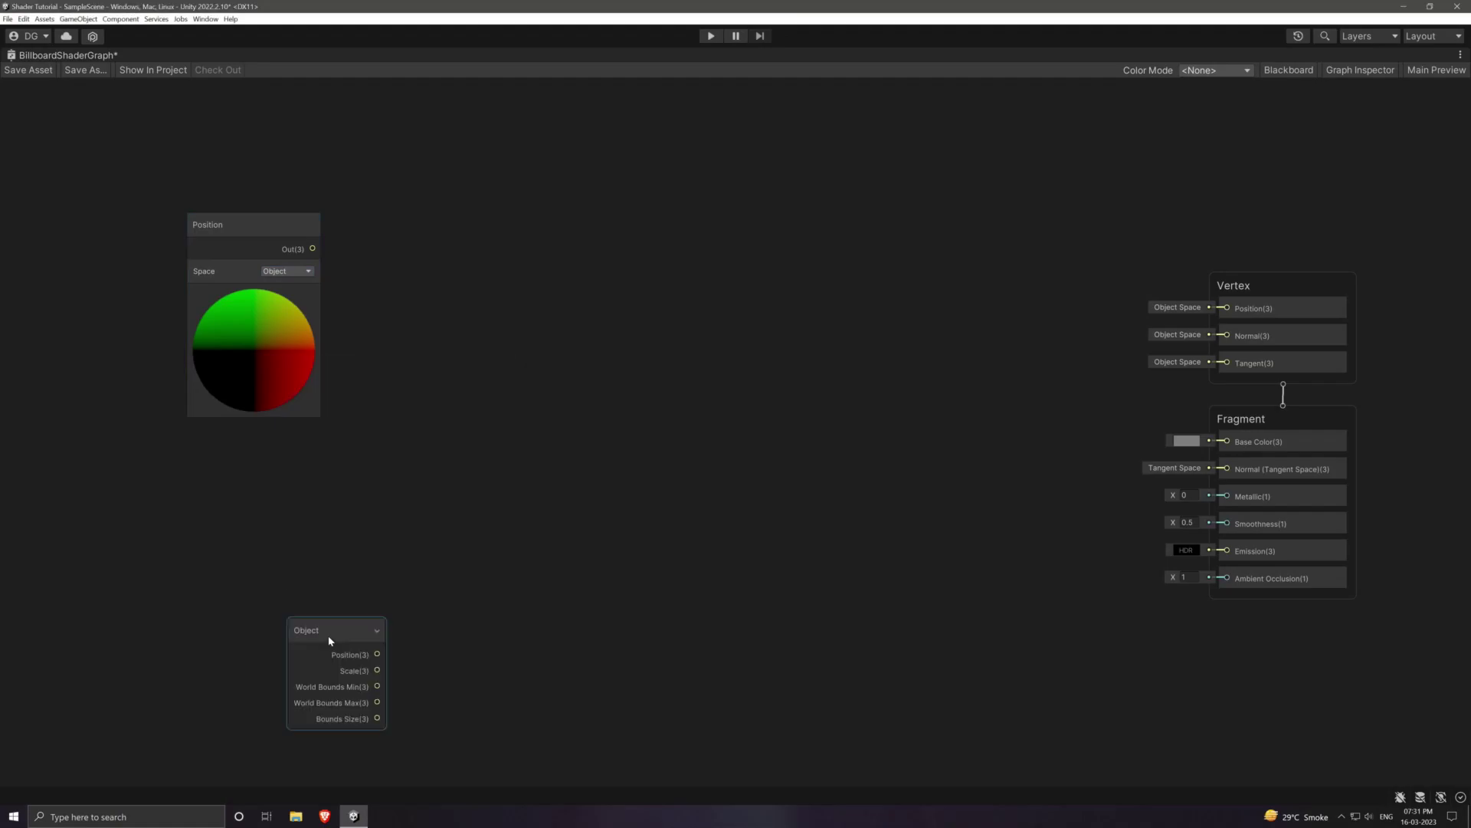
drag(330, 641, 262, 458)
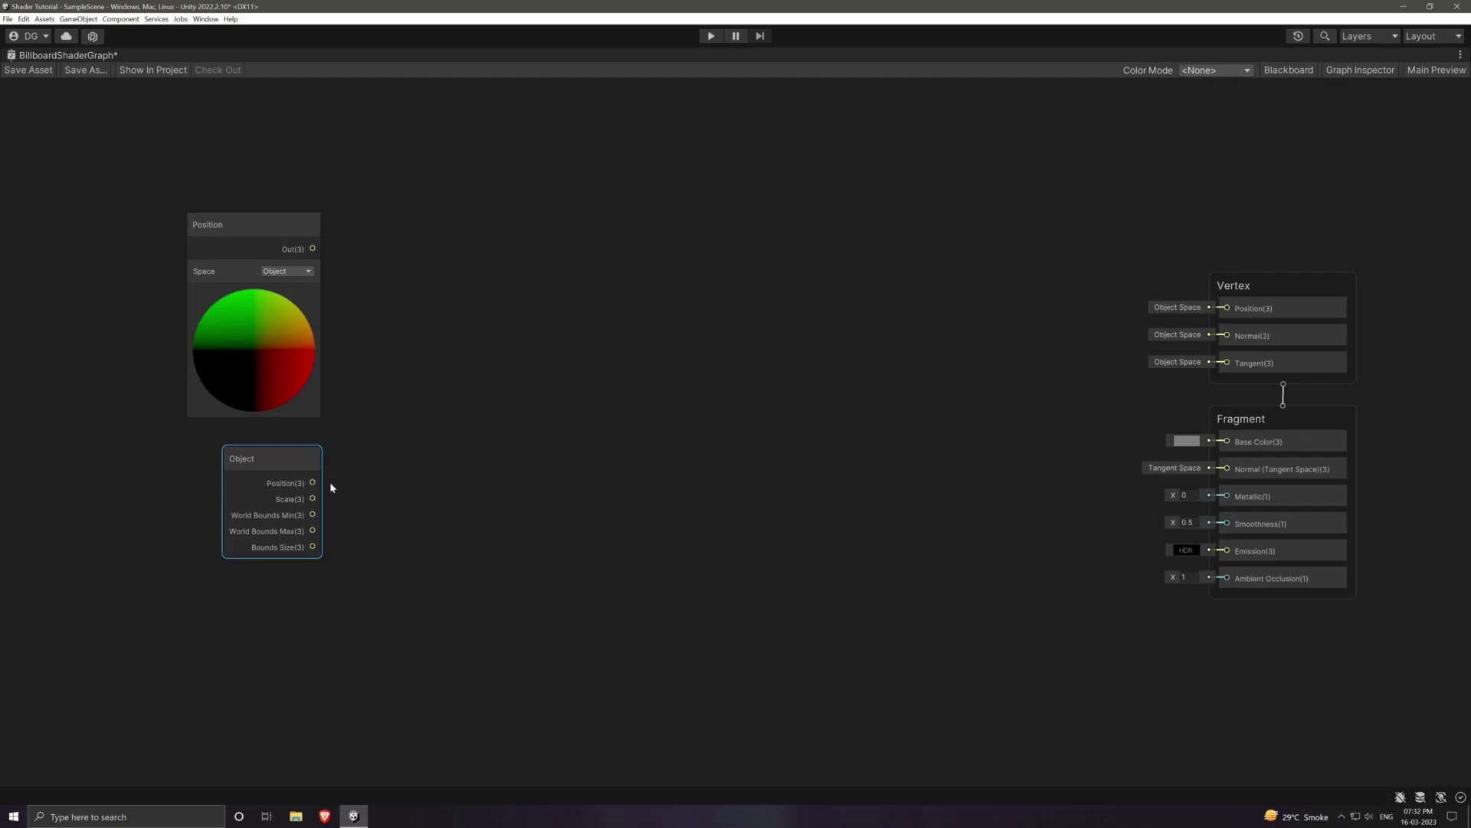
Step: Add a Multiply node with the Position output feeding A and the Object node's Scale feeding B
key(space)
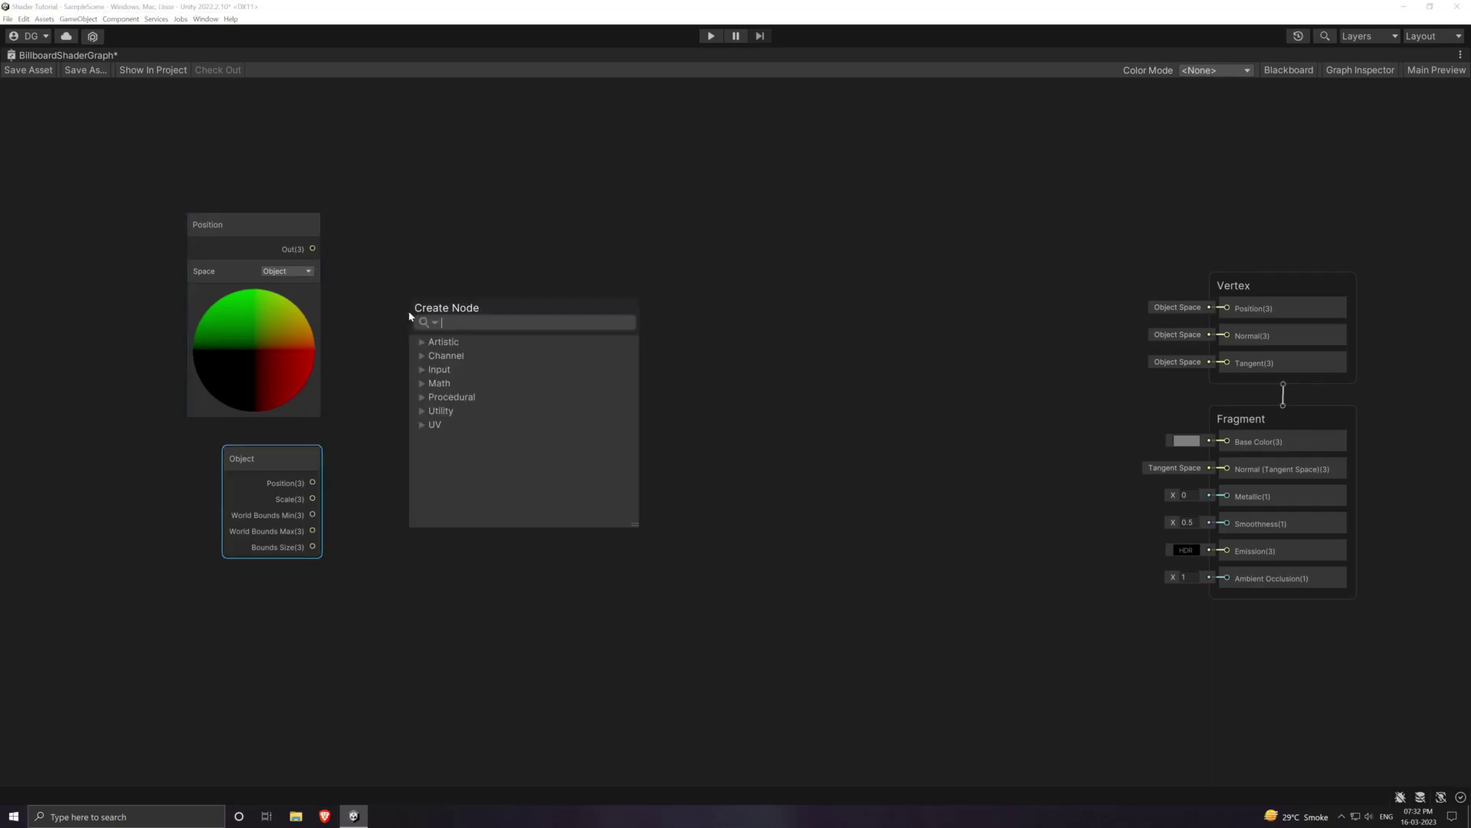
text(multiply)
key(Return)
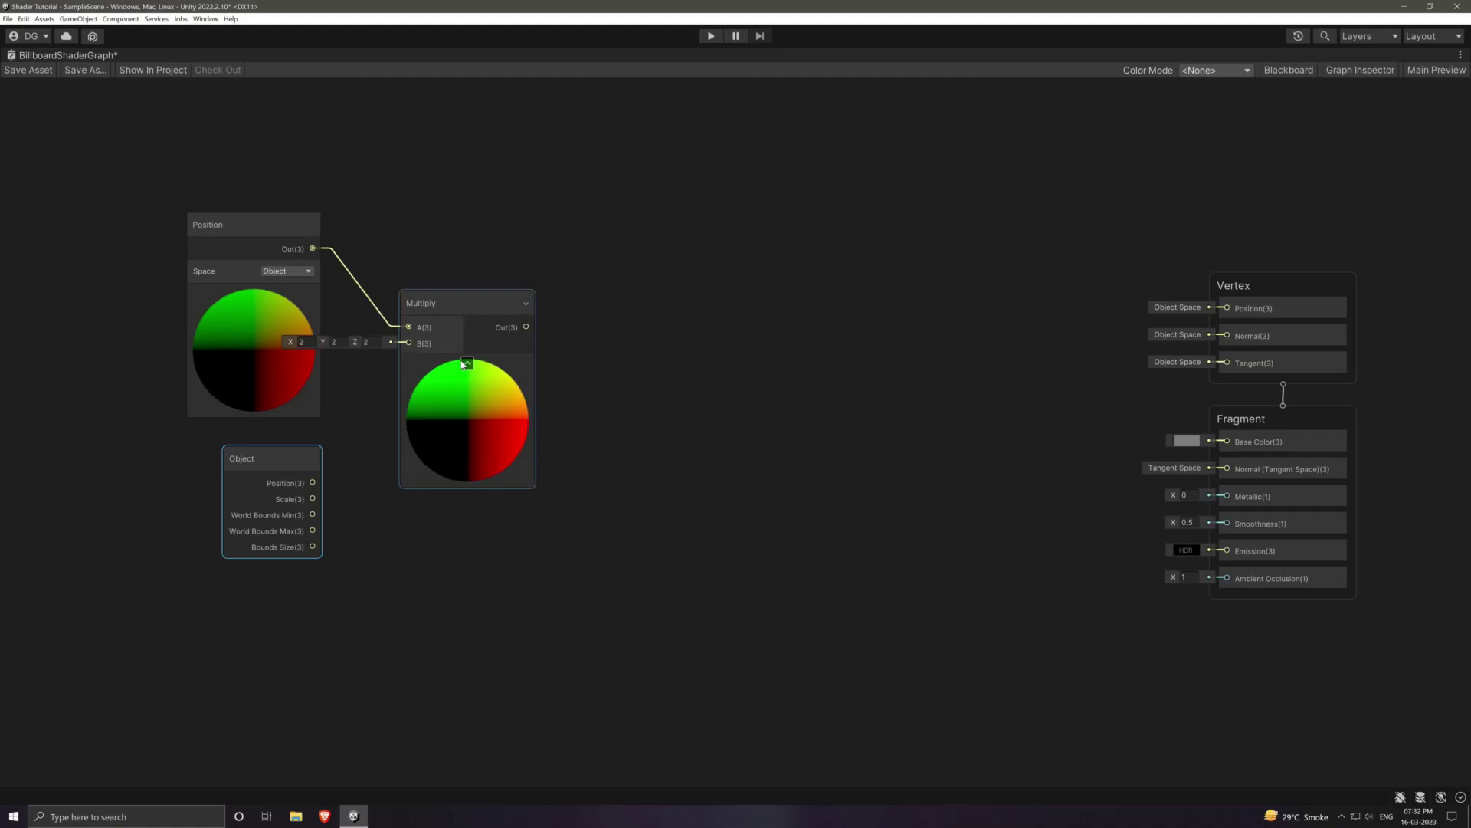
drag(313, 498, 408, 343)
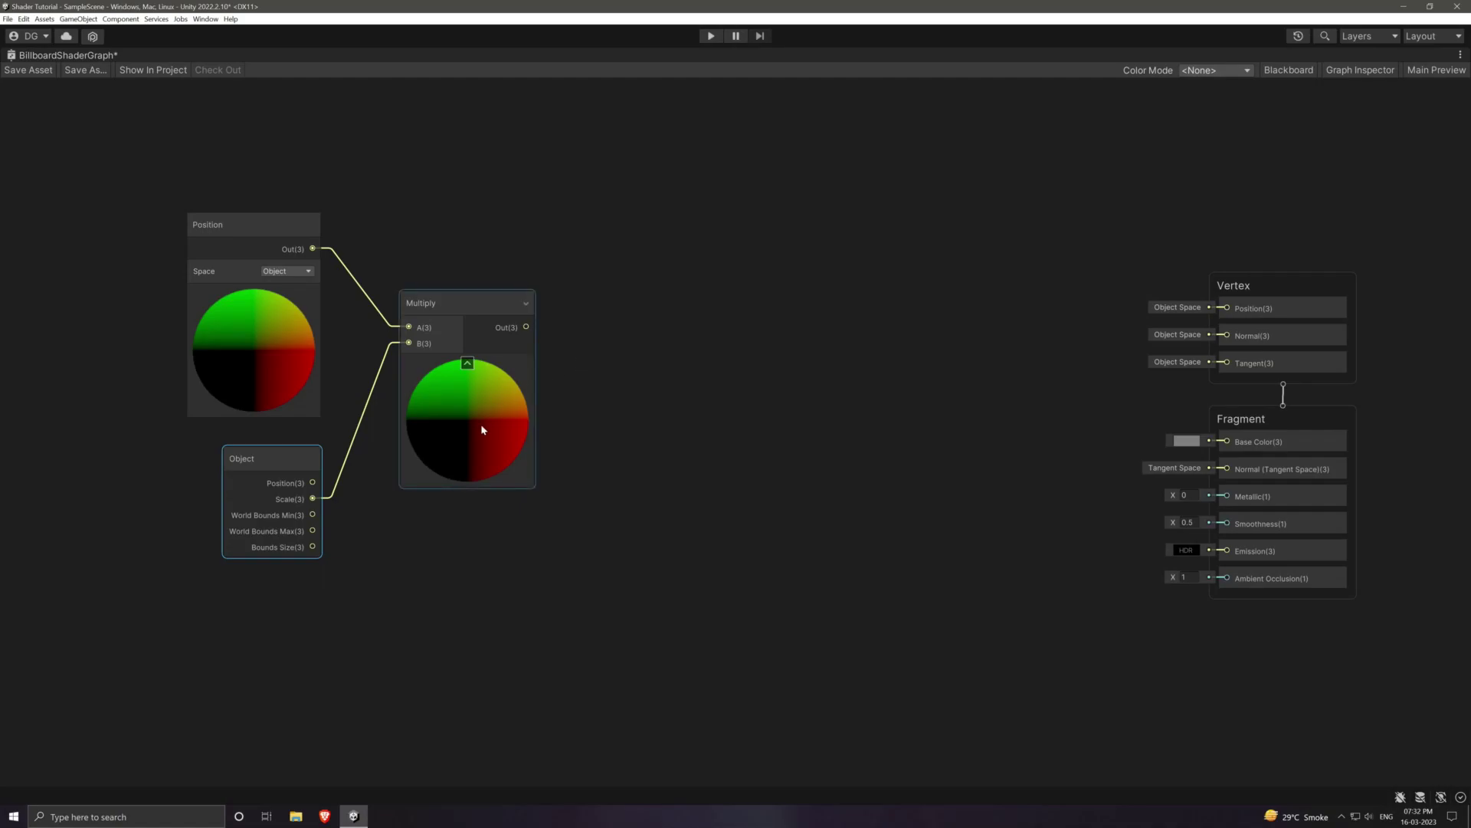
Step: Return to the scene and set the quad's scale to 2 on all axes
key(shift+space)
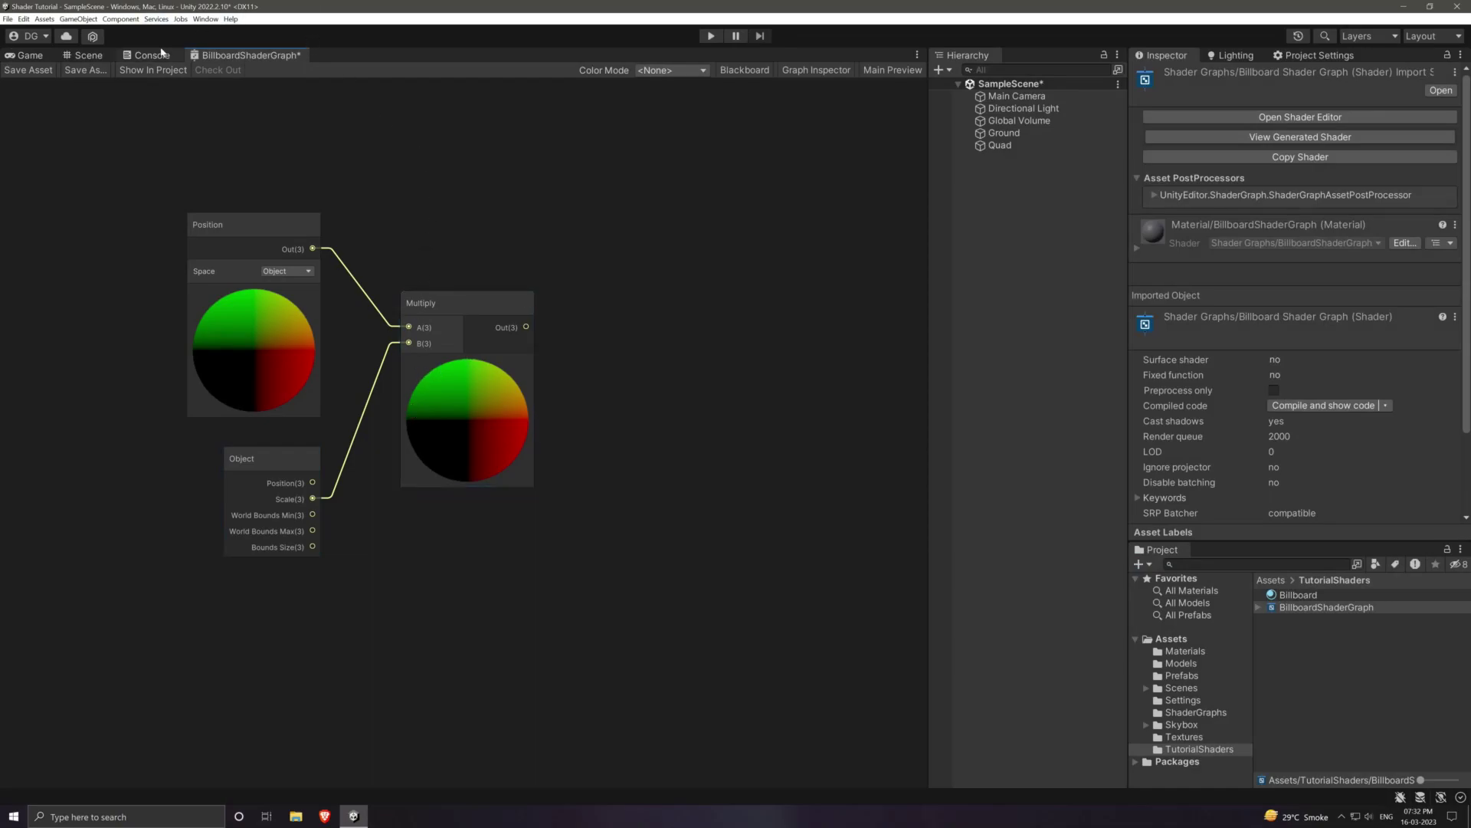
click(92, 56)
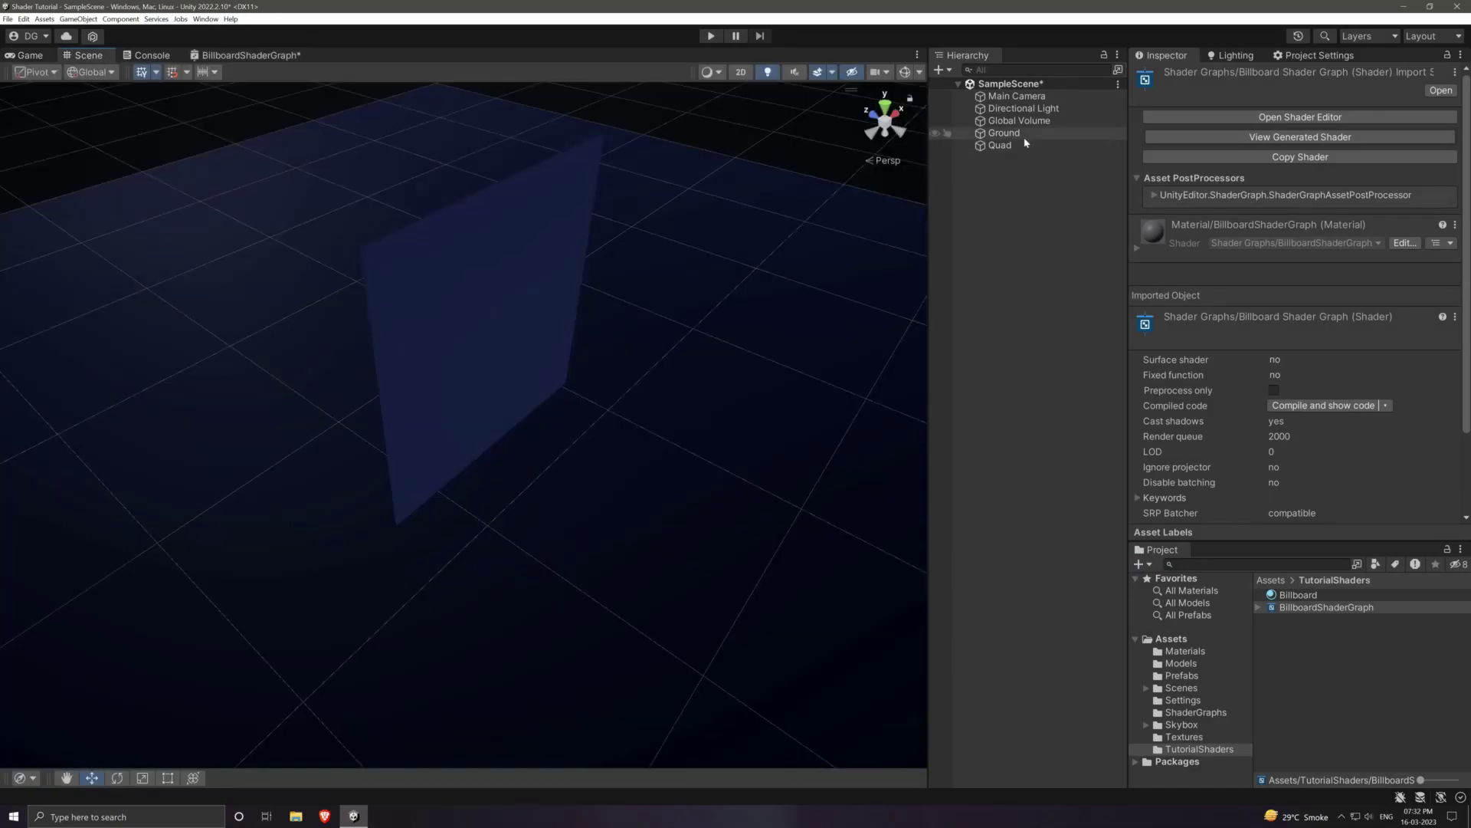
click(1000, 145)
alt+drag(567, 496, 493, 385)
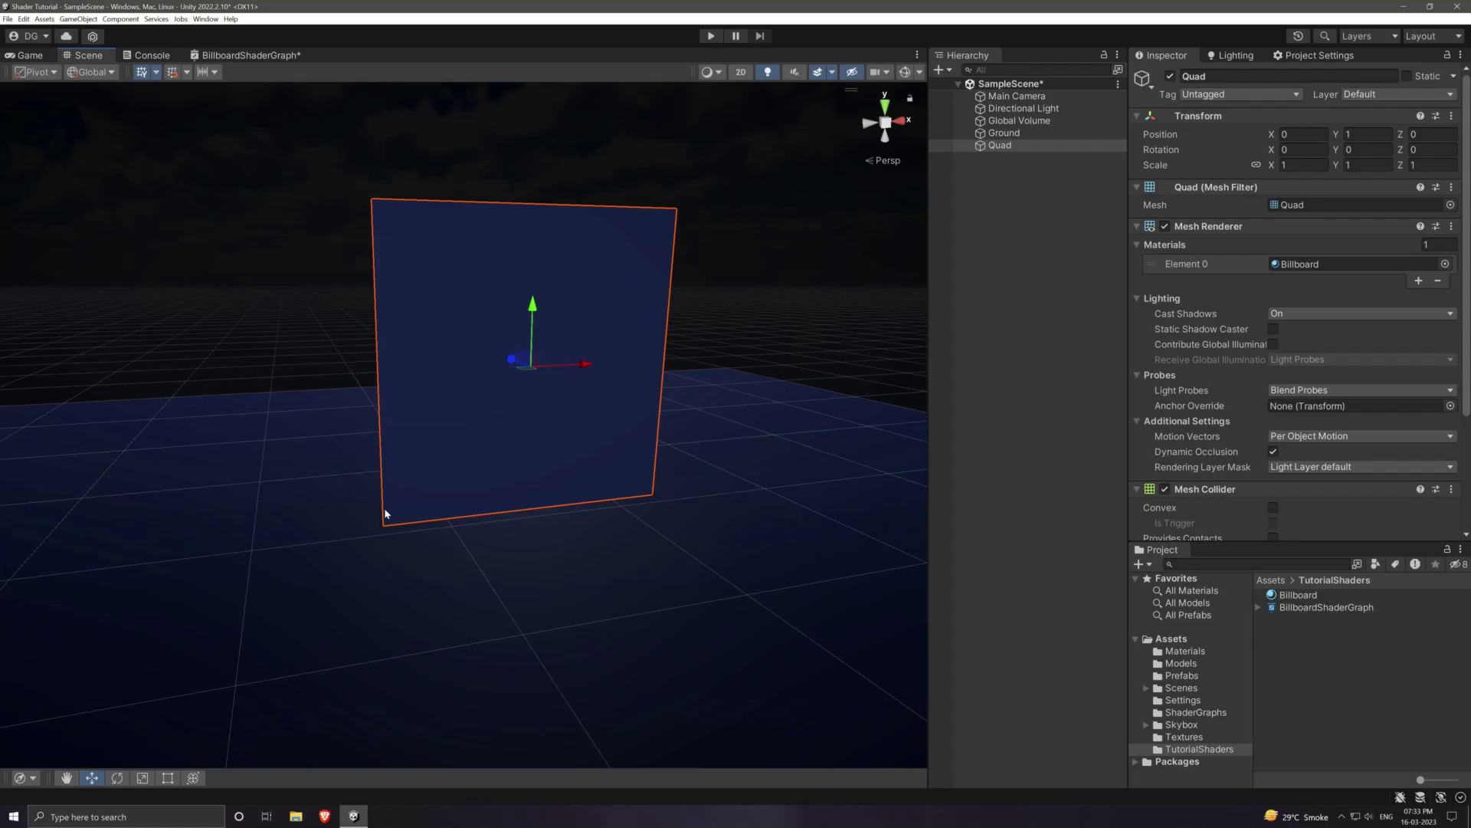
click(1303, 164)
text(2)
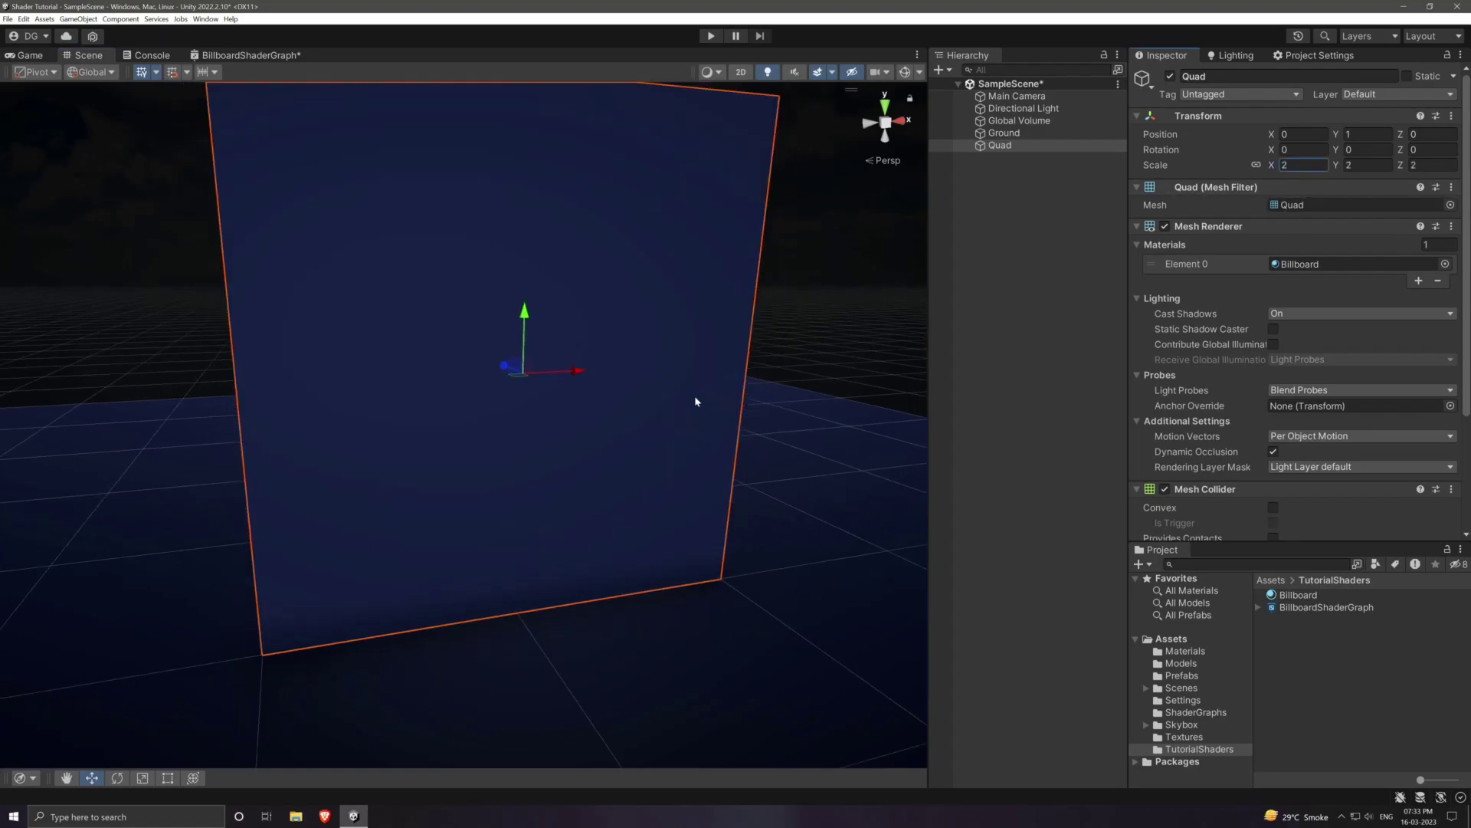
scroll(694, 401, down, 1)
middle_drag(552, 183, 584, 237)
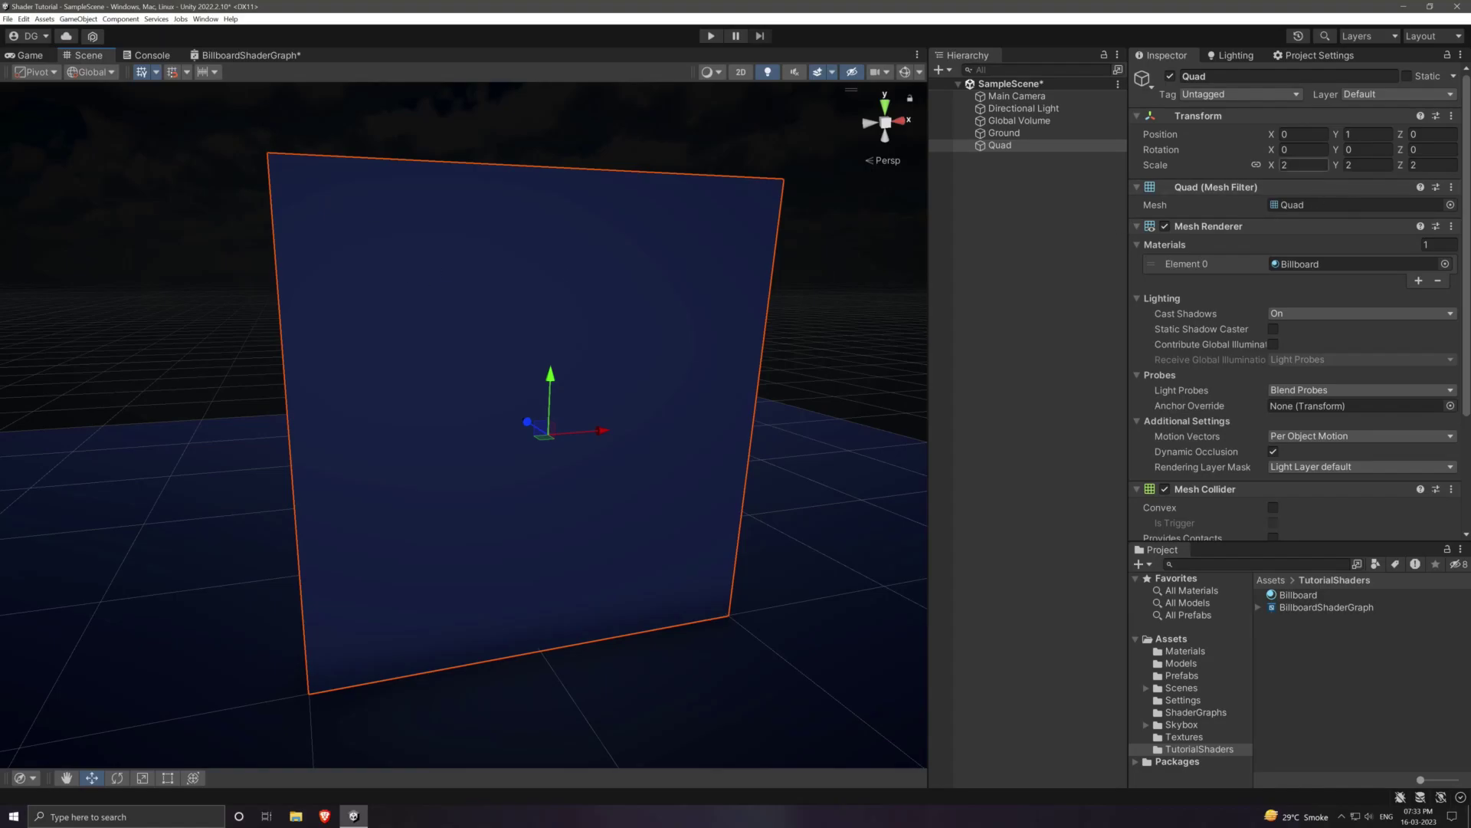
Step: Reset the quad's scale to 1 on all axes
key(Tab)
key(Tab)
click(1303, 165)
text(1)
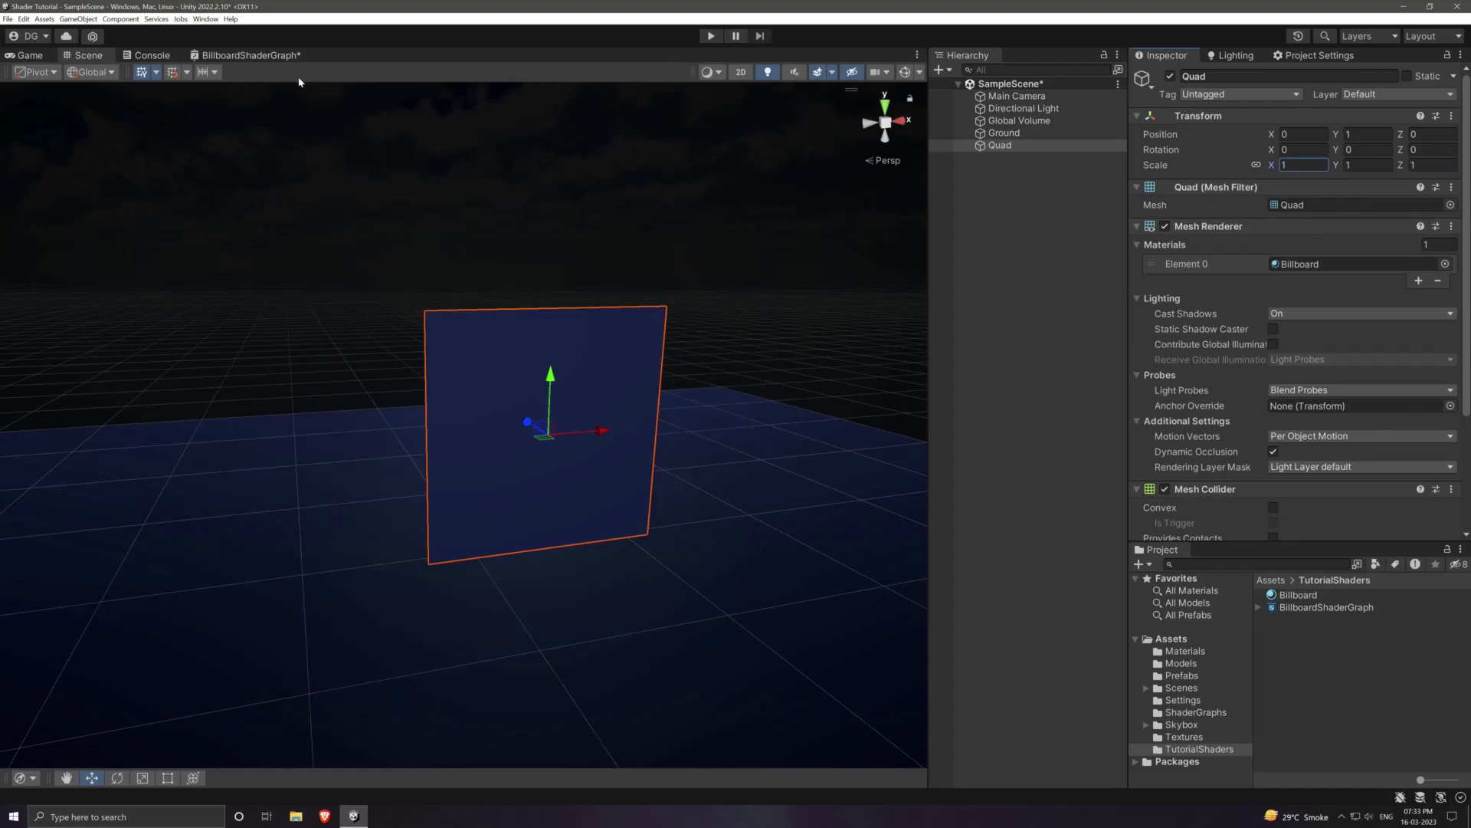
Step: Return to the maximized shader graph and move the Position, Object and Multiply nodes together farther away from the Vertex block
click(250, 59)
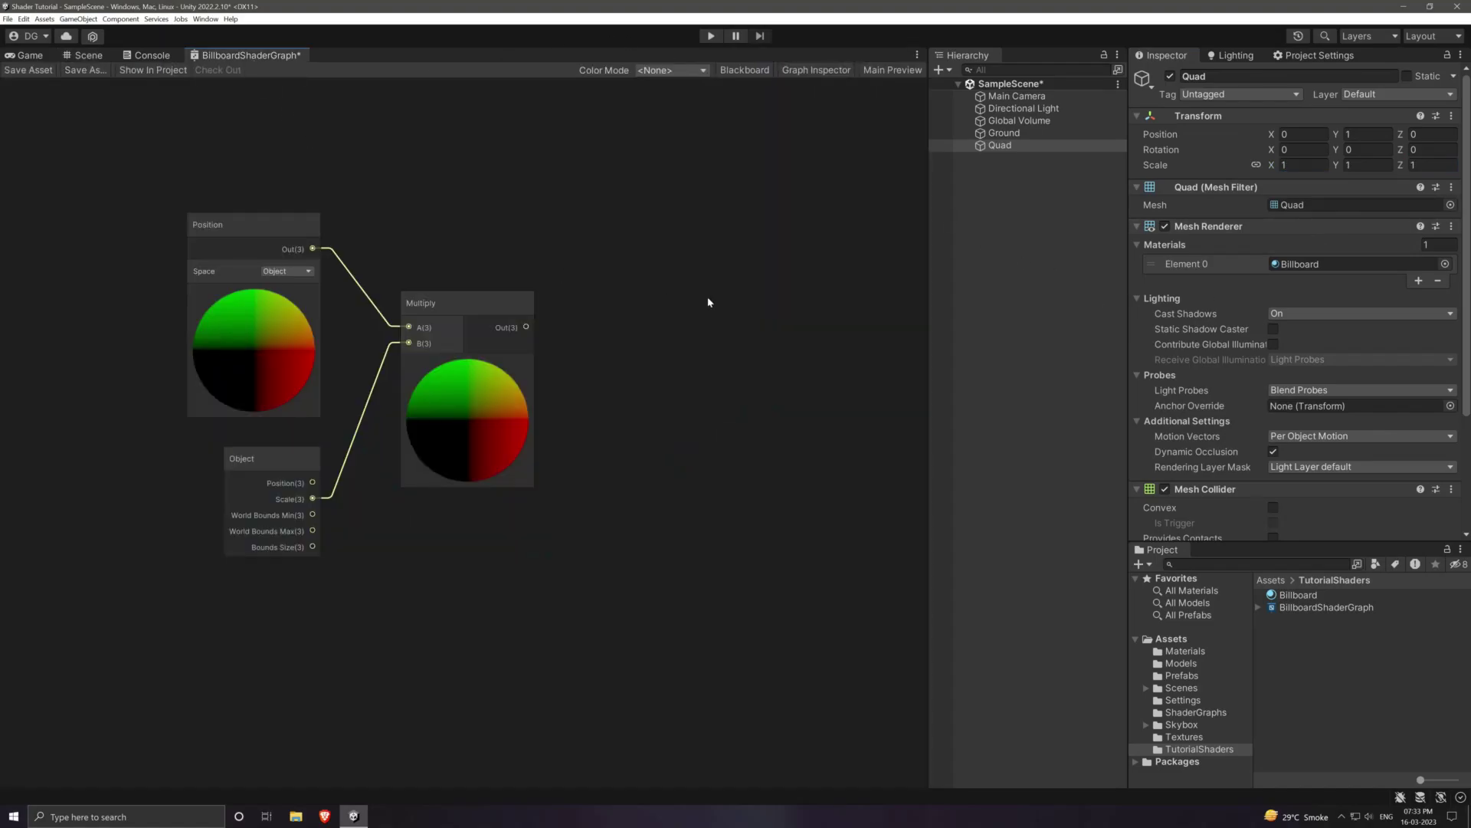
key(shift+space)
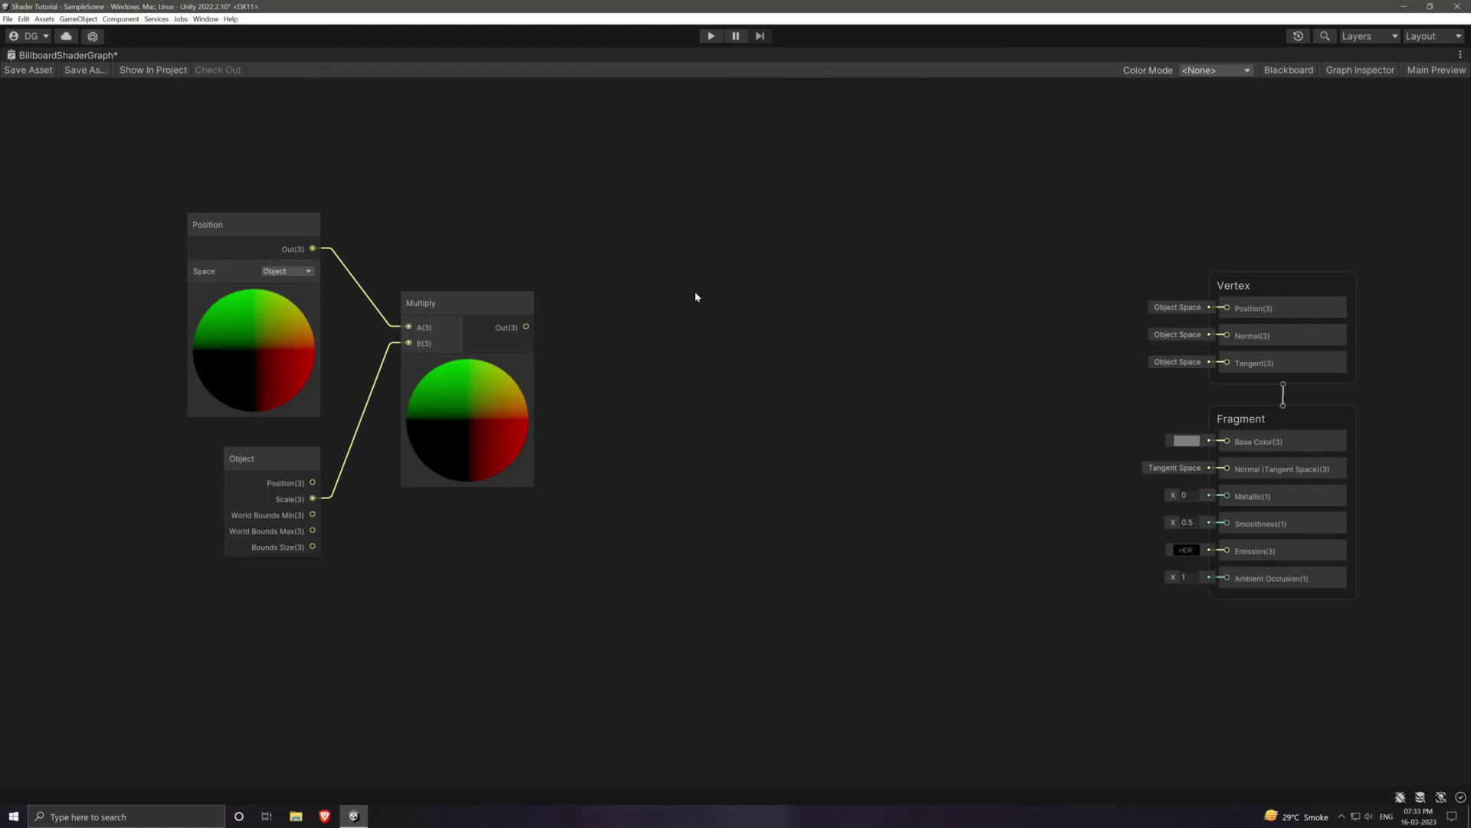
drag(108, 171, 558, 719)
drag(434, 306, 162, 300)
Step: Add a Transformation Matrix node between the Multiply node and the Vertex block, and set its matrix type to InverseView
key(f)
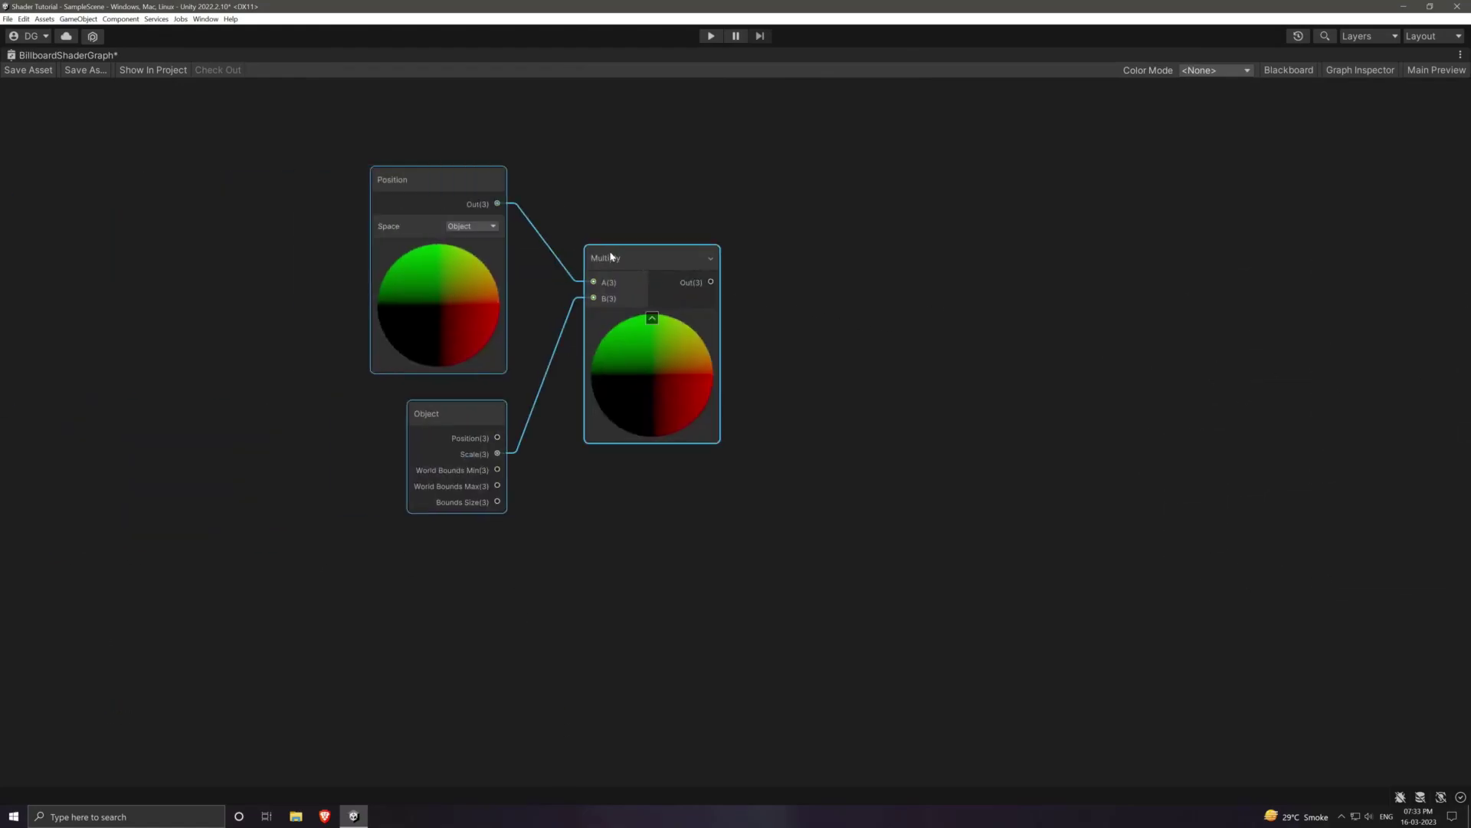
key(a)
scroll(664, 376, up, 3)
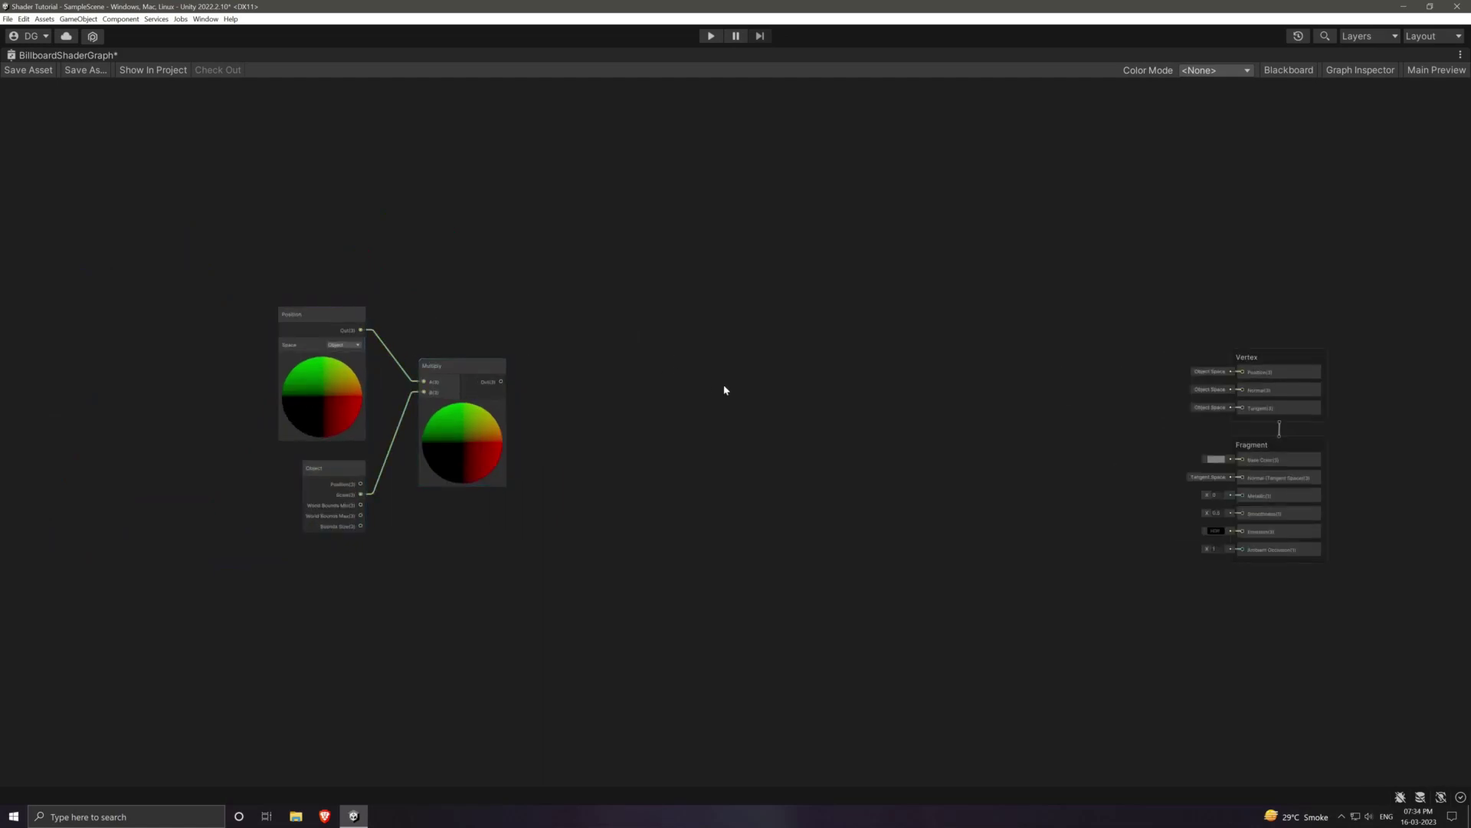
key(space)
text(tranm)
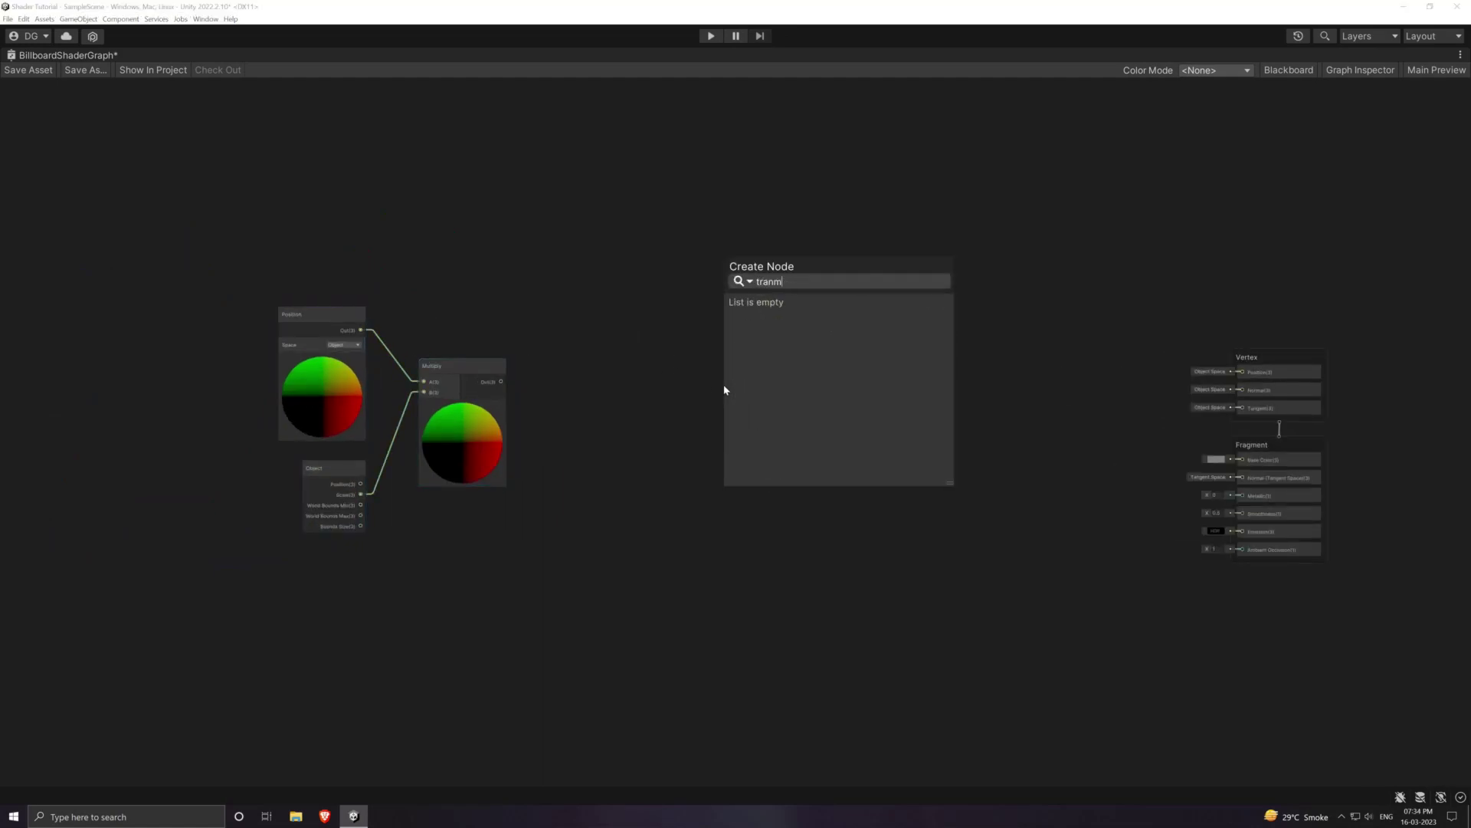
key(BackSpace)
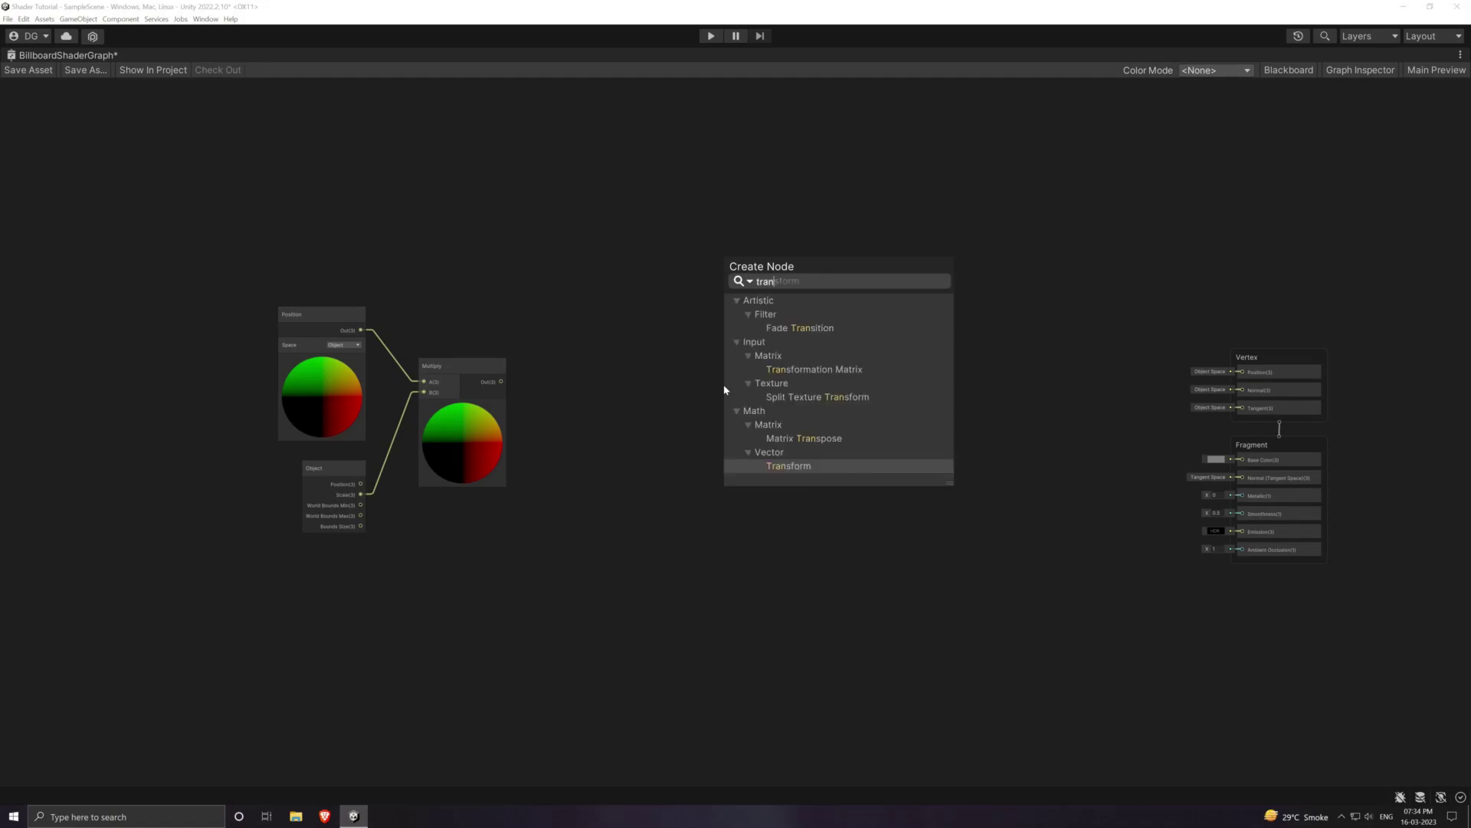
click(825, 370)
double_click(828, 369)
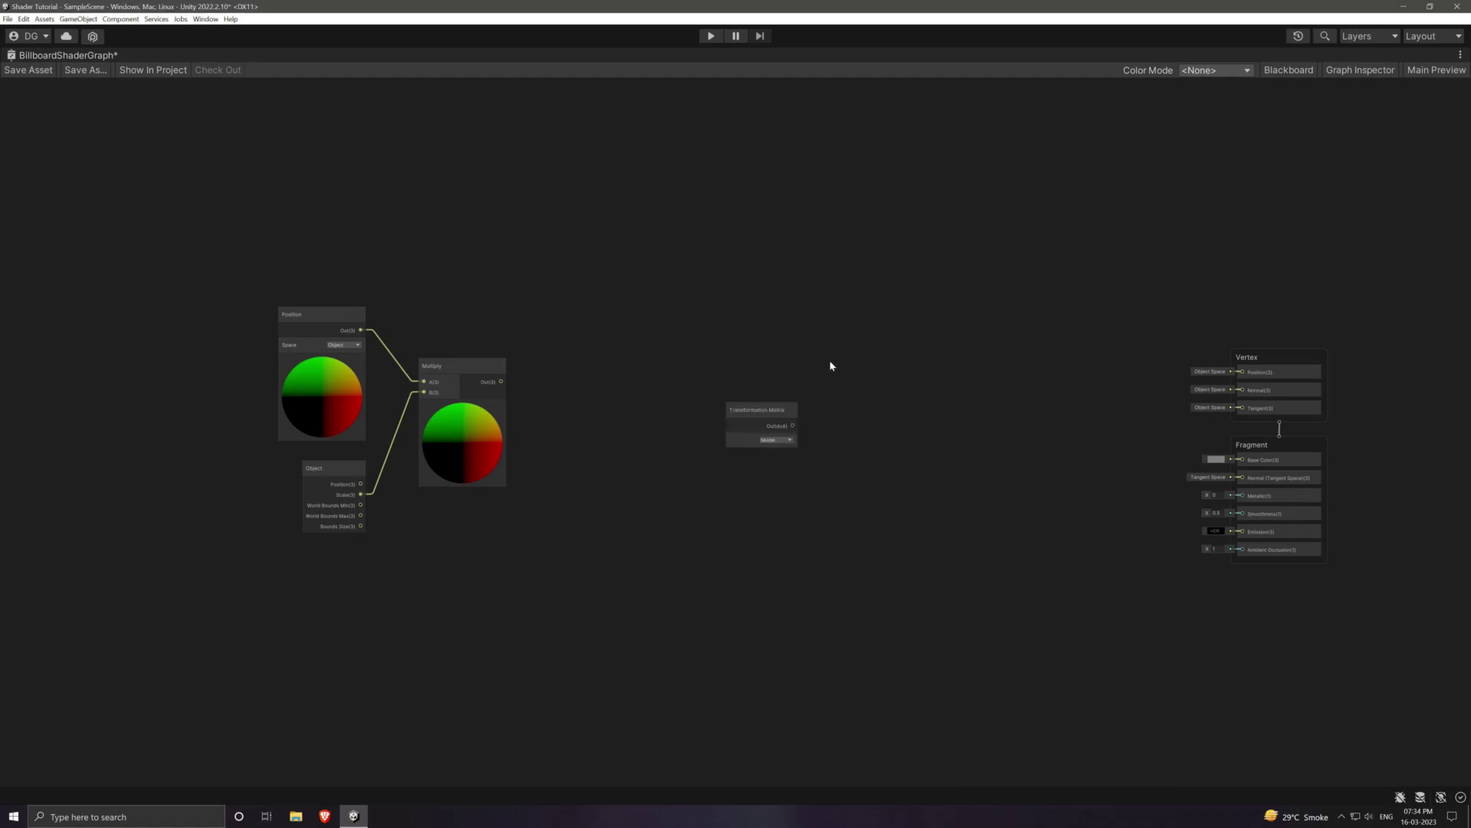
drag(750, 415, 678, 288)
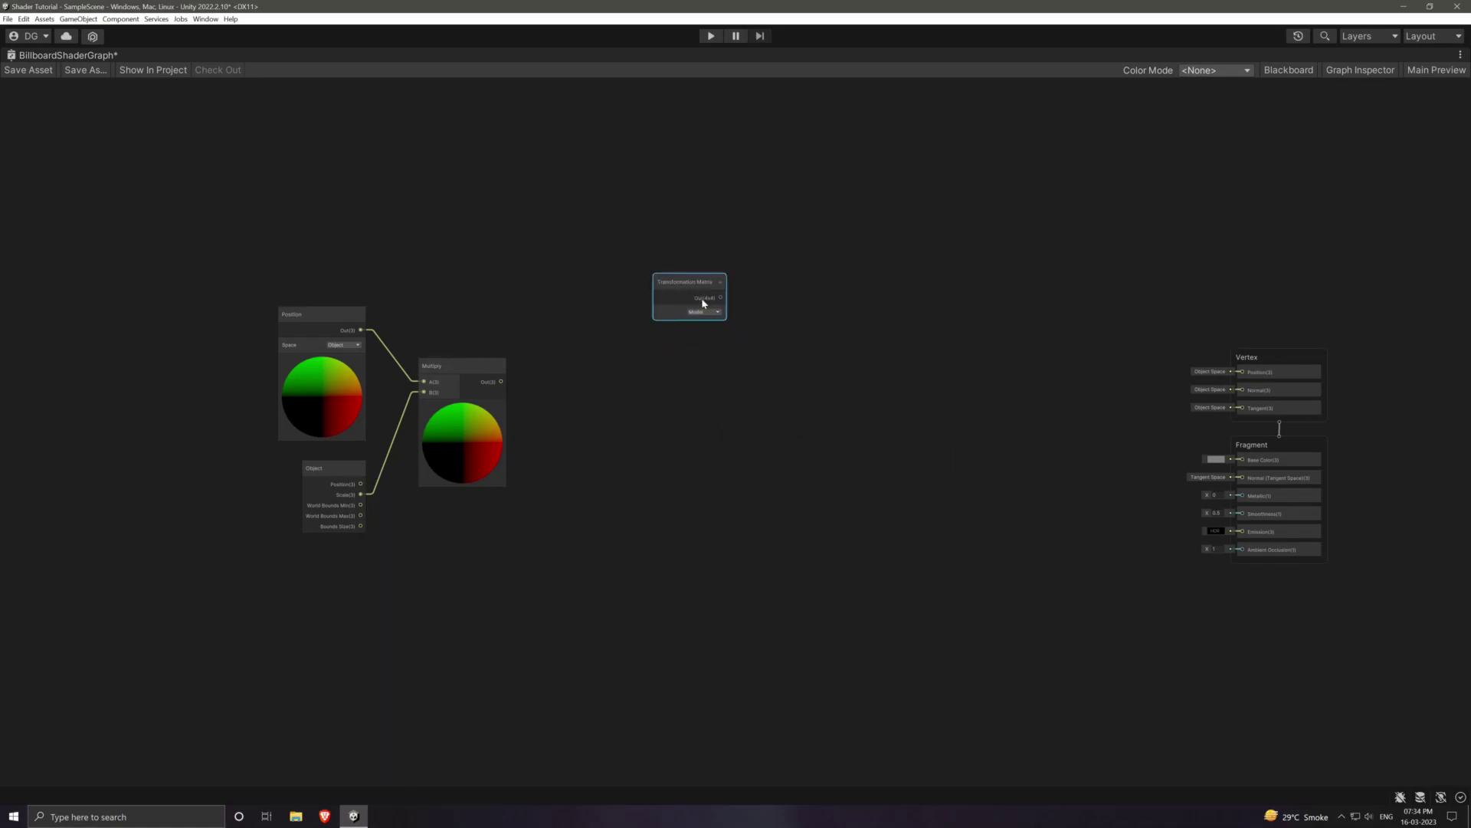
click(704, 312)
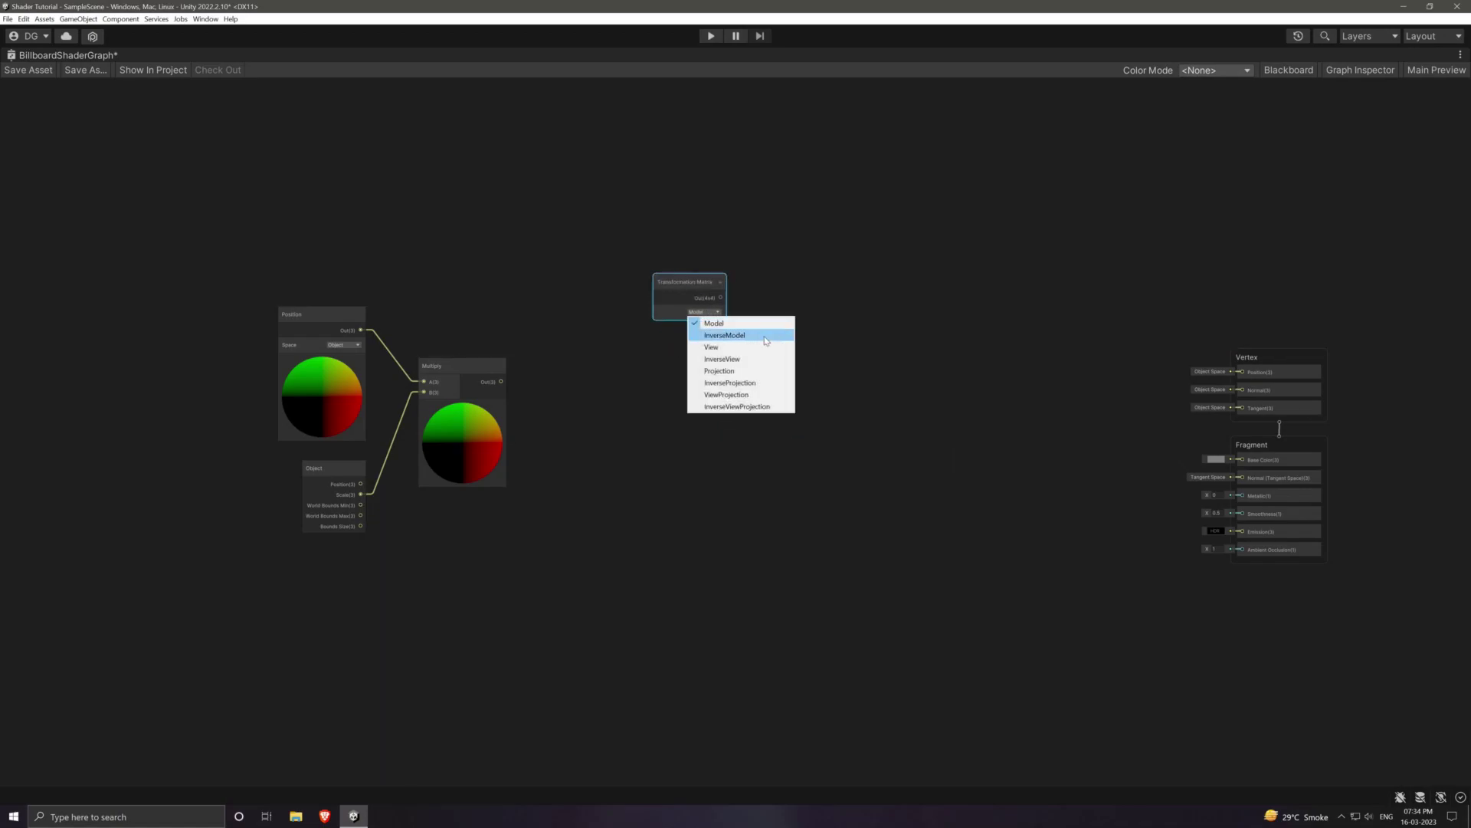
click(739, 359)
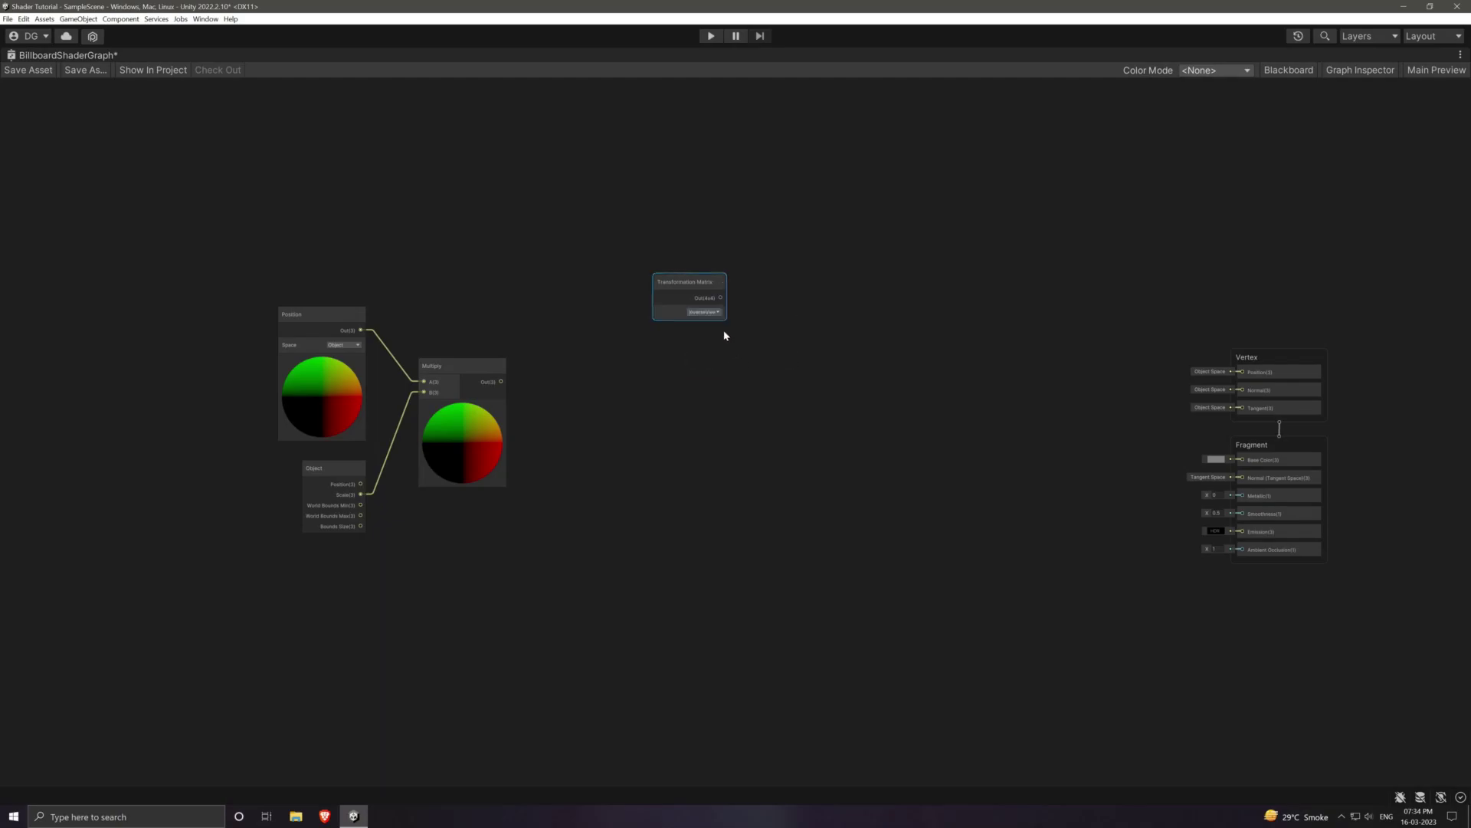
Step: Add a second Multiply node with the Transformation Matrix output feeding A, and place it beside the matrix node
drag(720, 298, 818, 368)
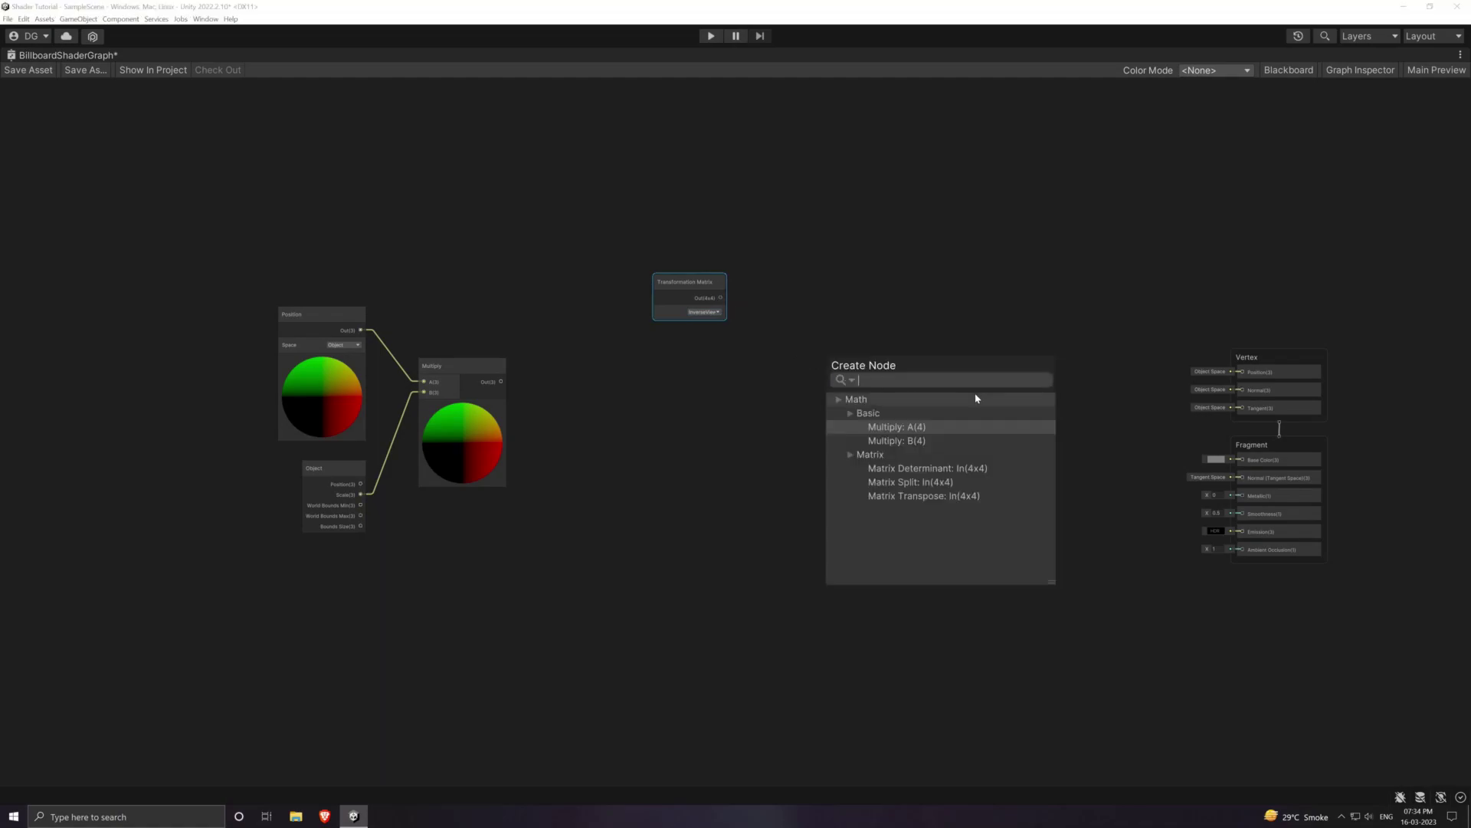
text(multiply)
key(Return)
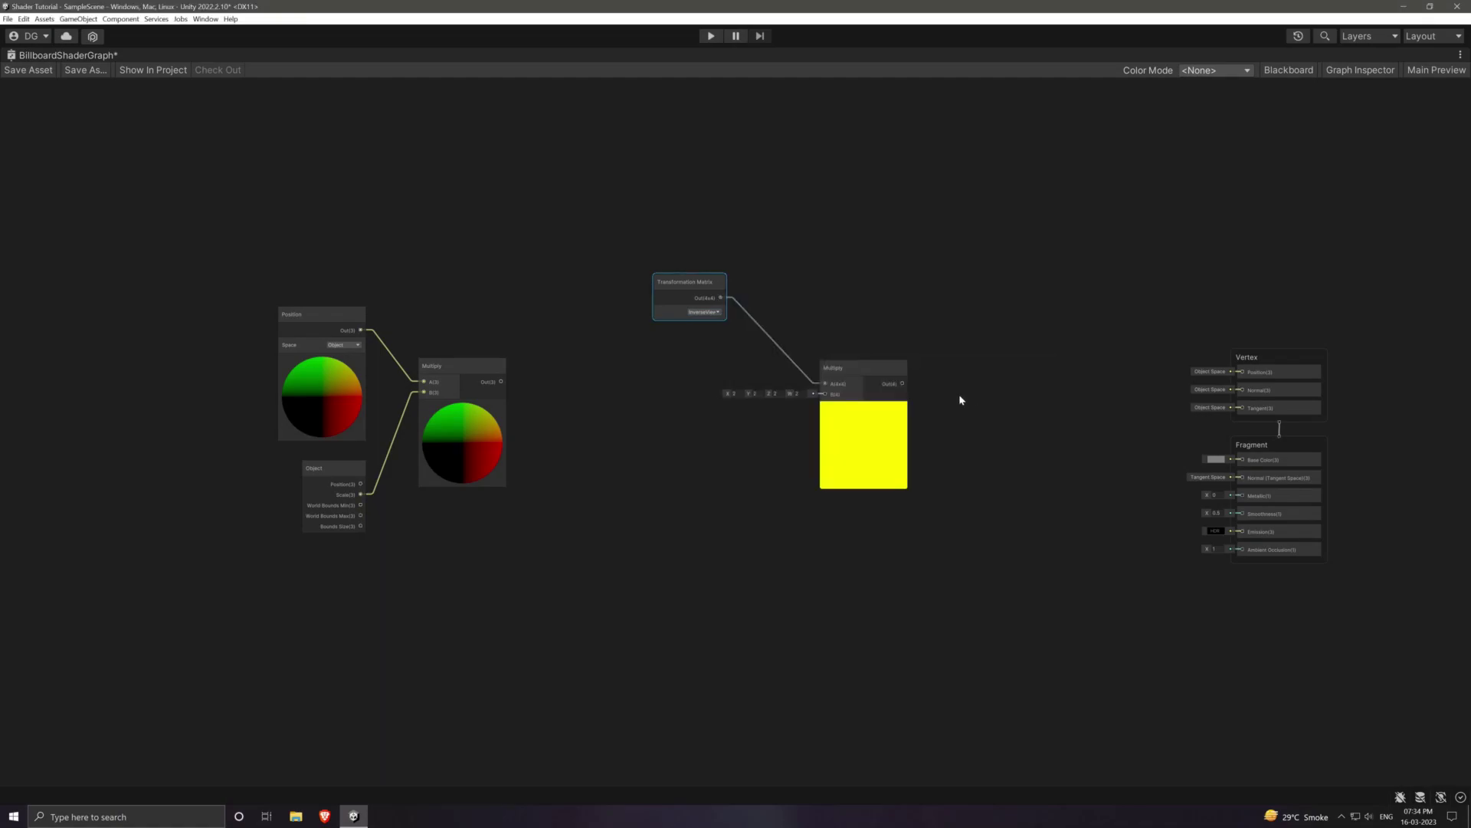
drag(833, 371, 841, 331)
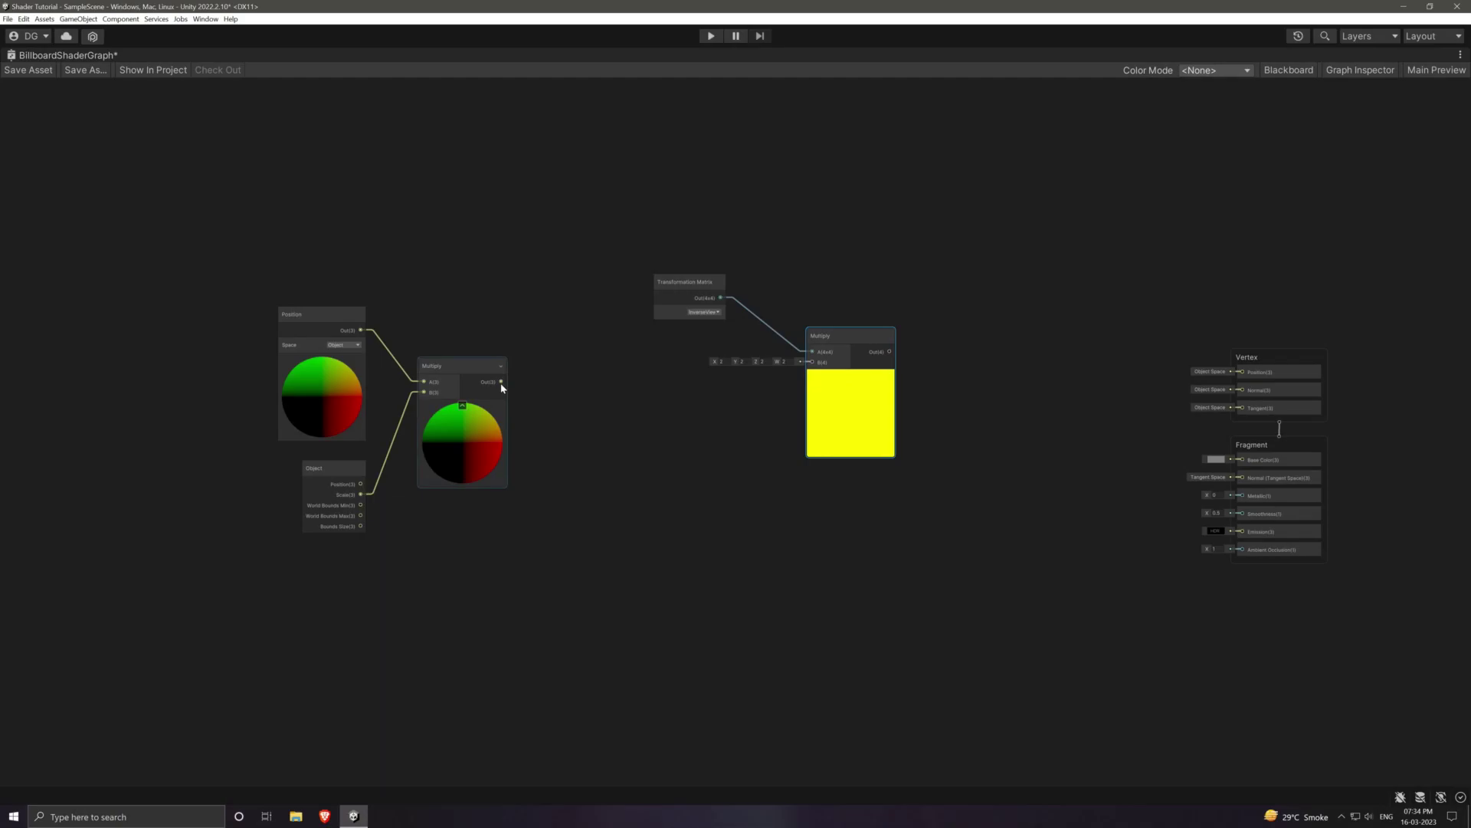
Step: Add a Split node fed by the output of the position-scale Multiply node and place it right beside that node
drag(502, 382, 581, 383)
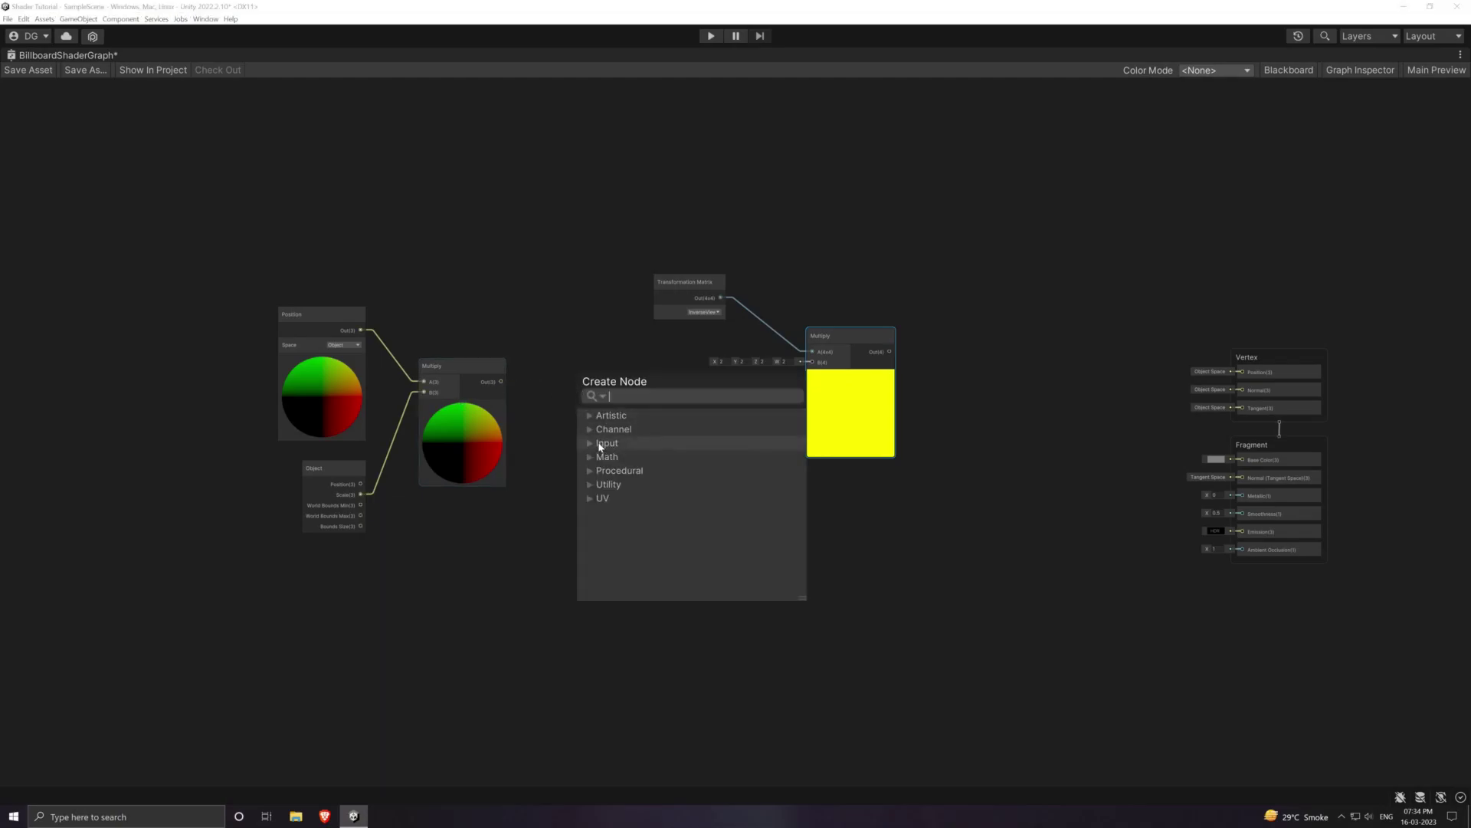
text(split)
key(Return)
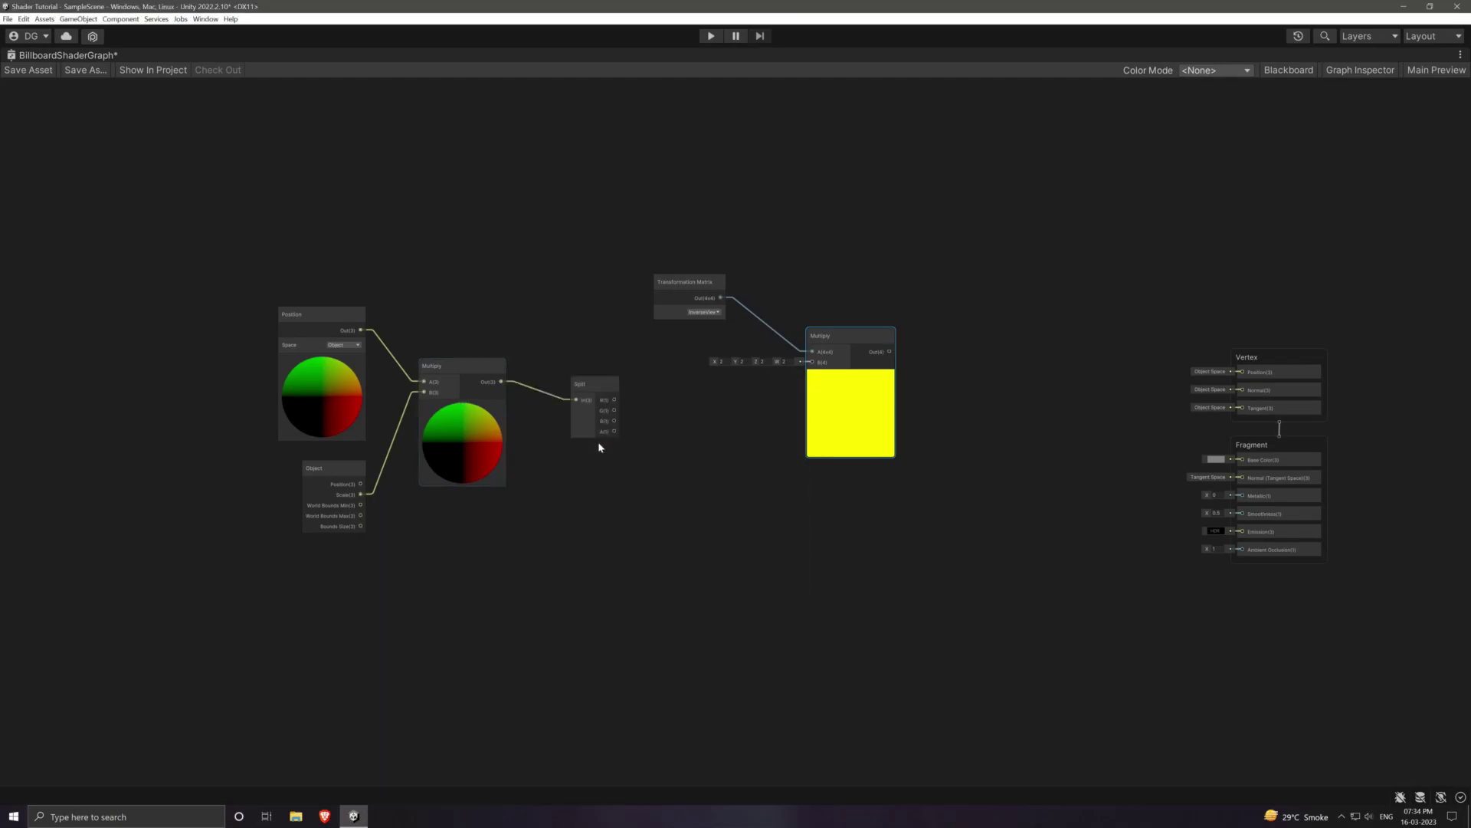
drag(584, 383, 550, 363)
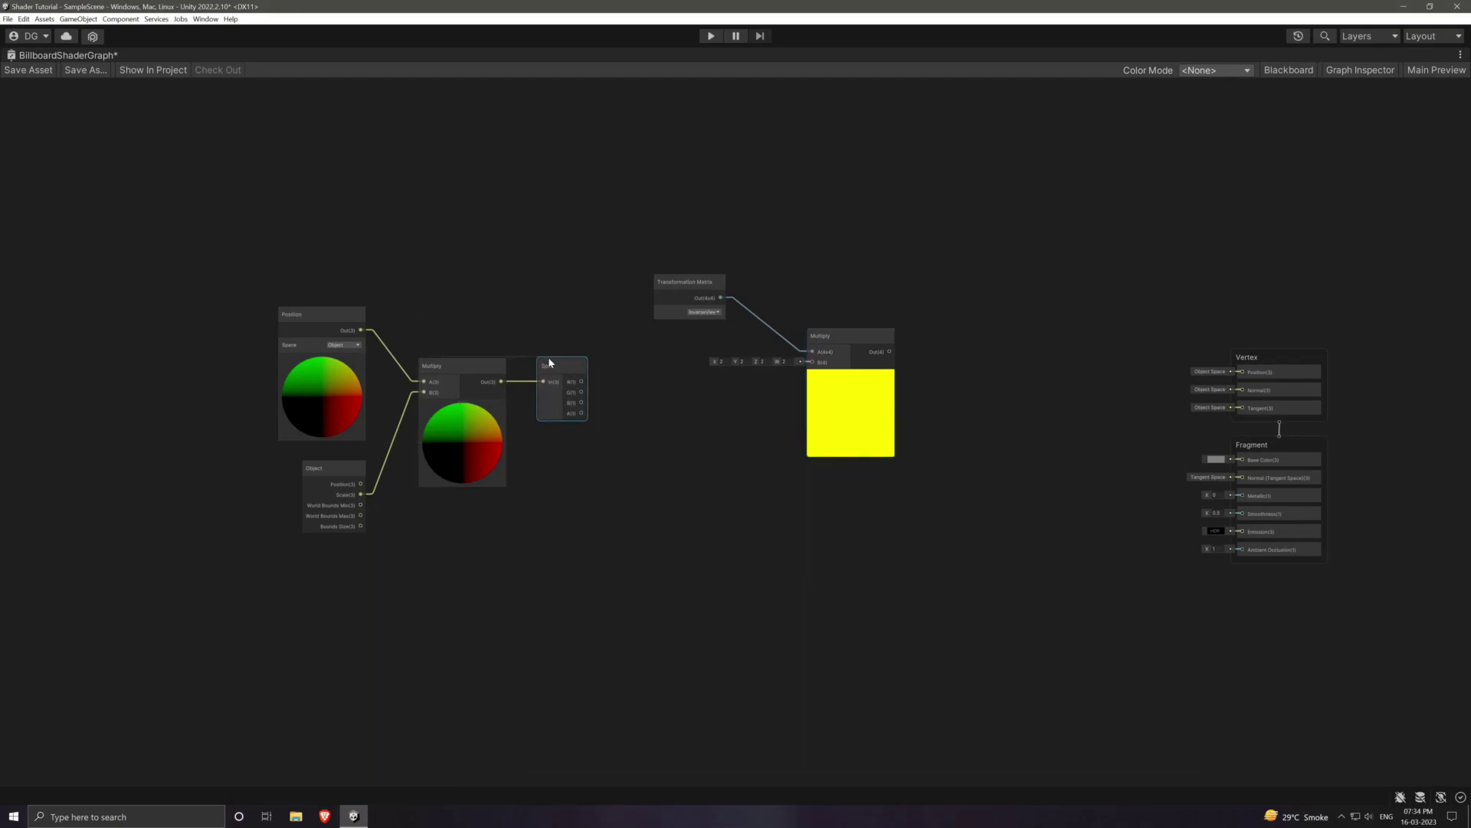
Step: Add a Vector 4 node and place it between the Split node and the second Multiply node
click(652, 418)
key(space)
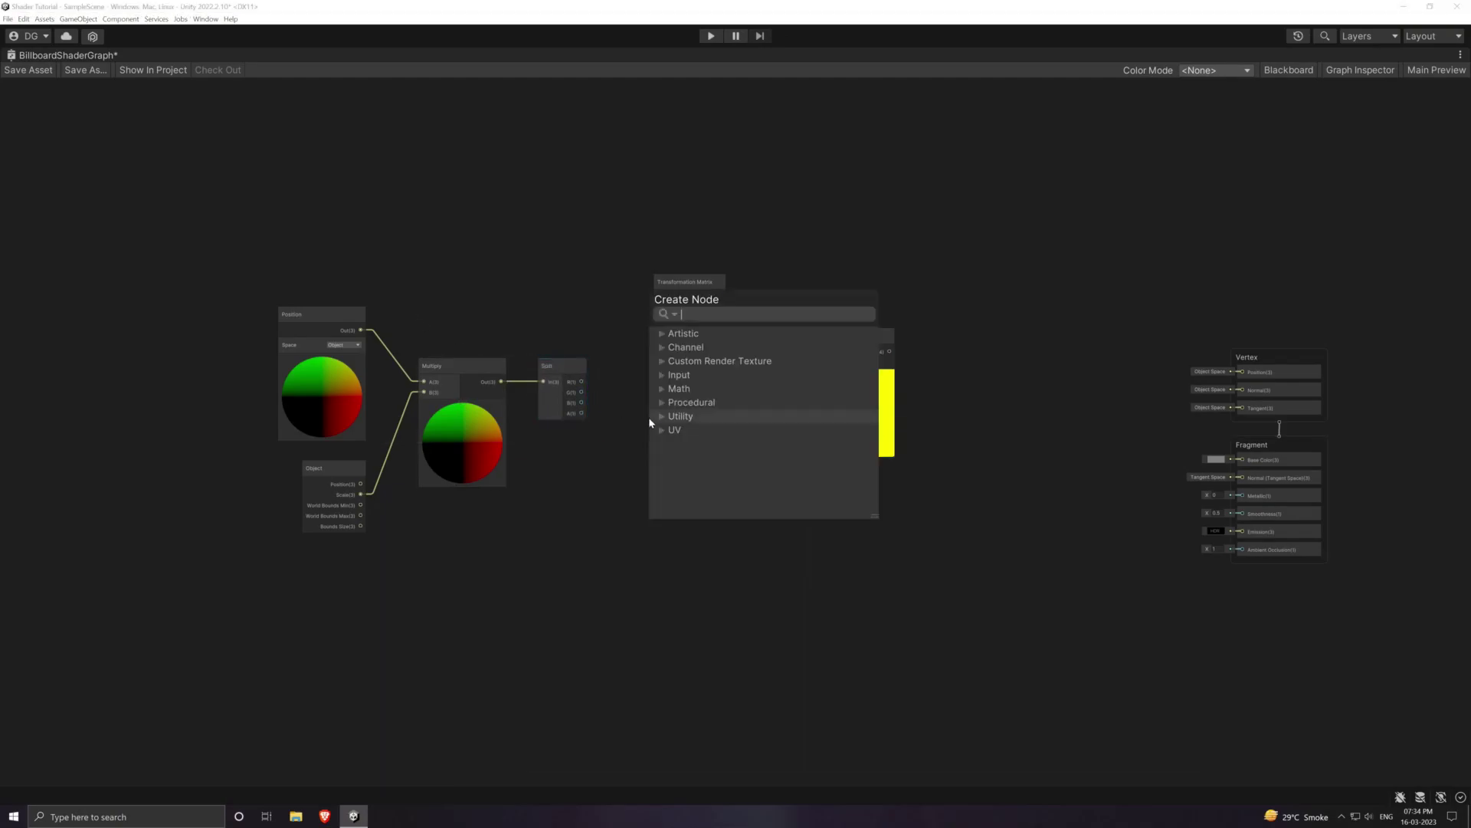
text(ve)
key(Down)
key(Down)
key(Return)
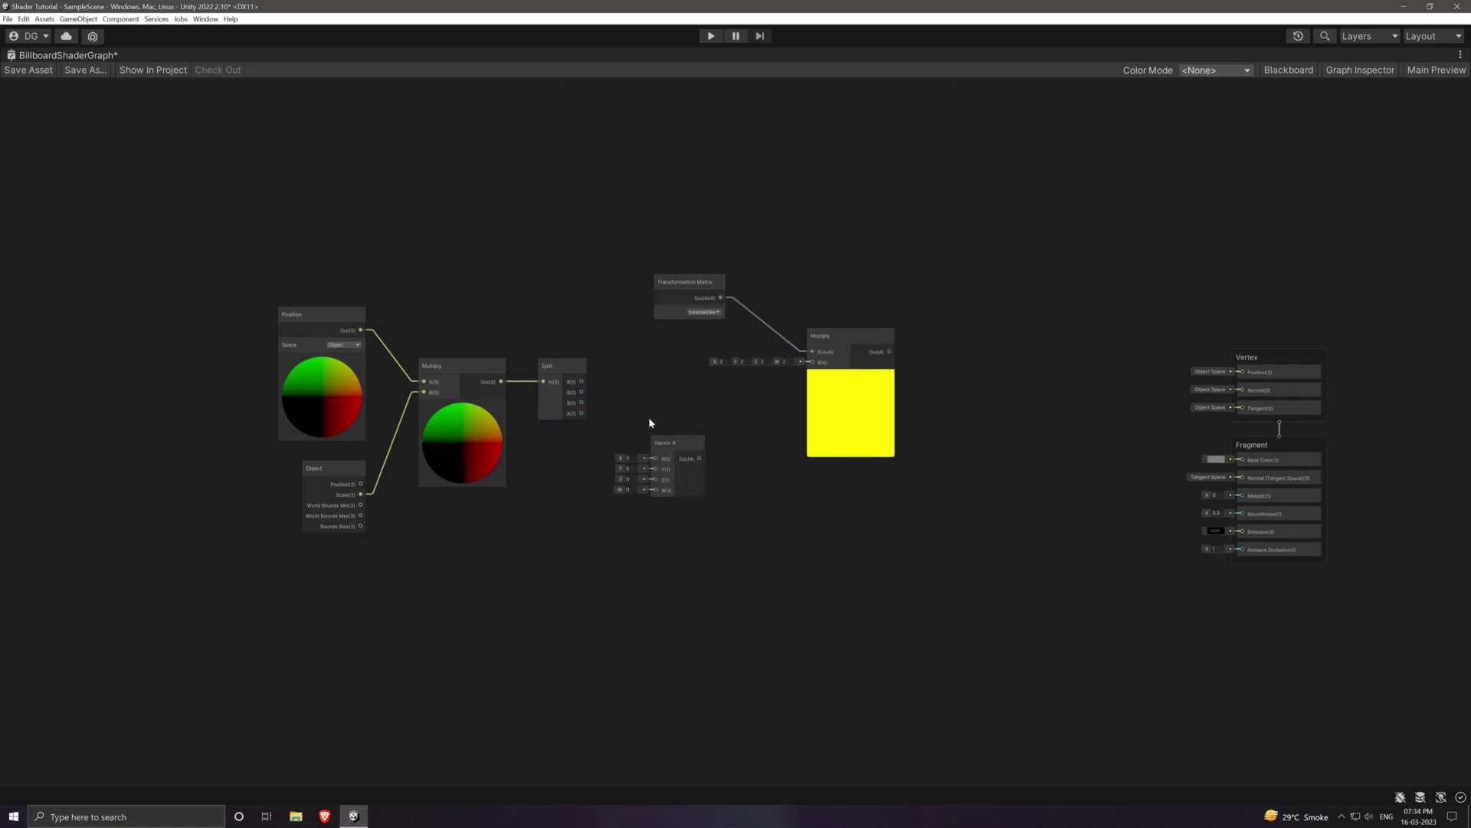
drag(685, 414, 663, 355)
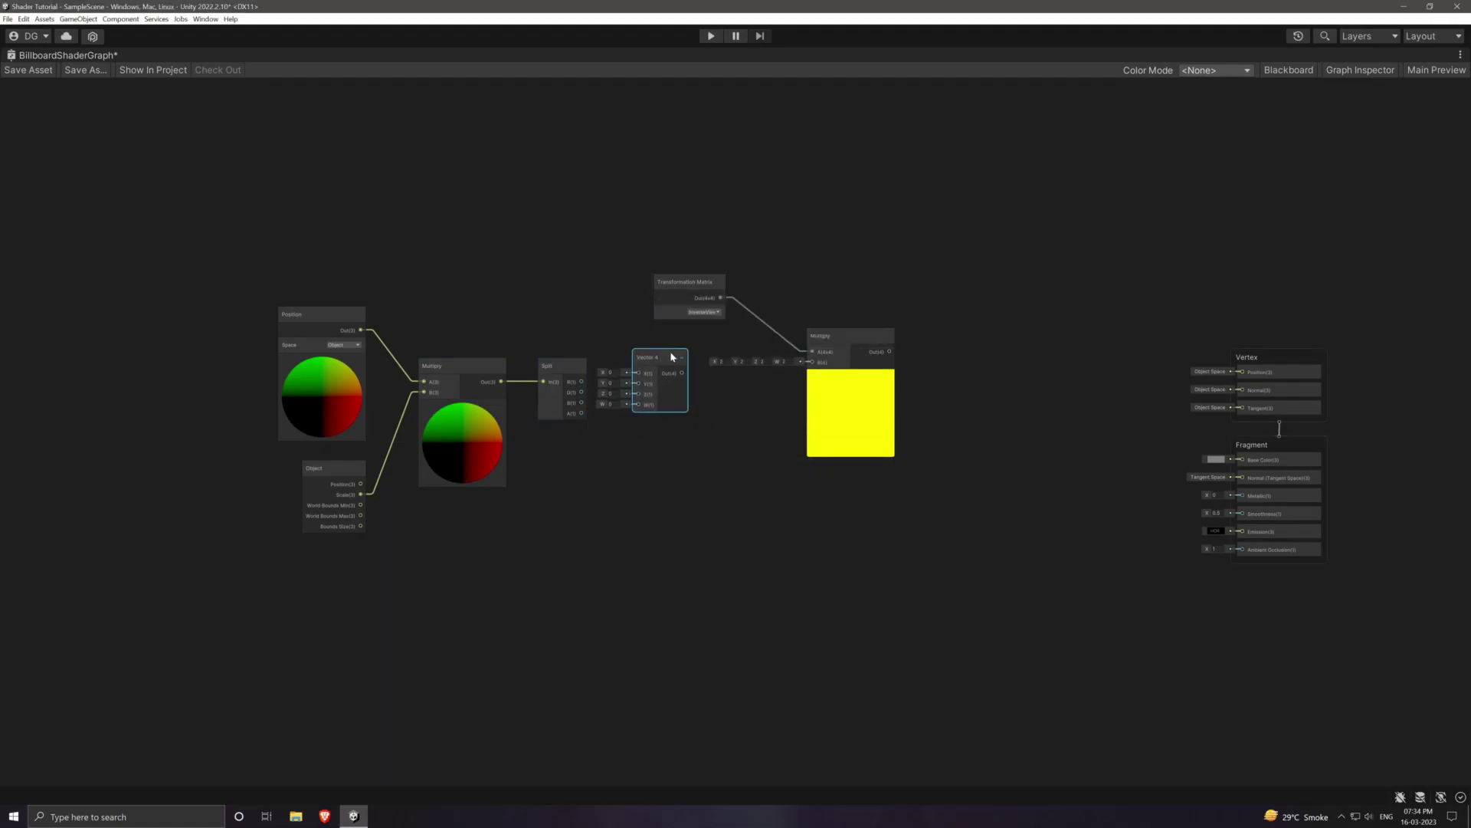
Step: Connect Split's R, G and B to Vector 4's X, Y and Z, and Vector 4's output to the matrix Multiply's B, moving that Multiply closer
scroll(643, 368, up, 3)
drag(540, 385, 640, 370)
drag(539, 404, 640, 390)
drag(536, 428, 640, 407)
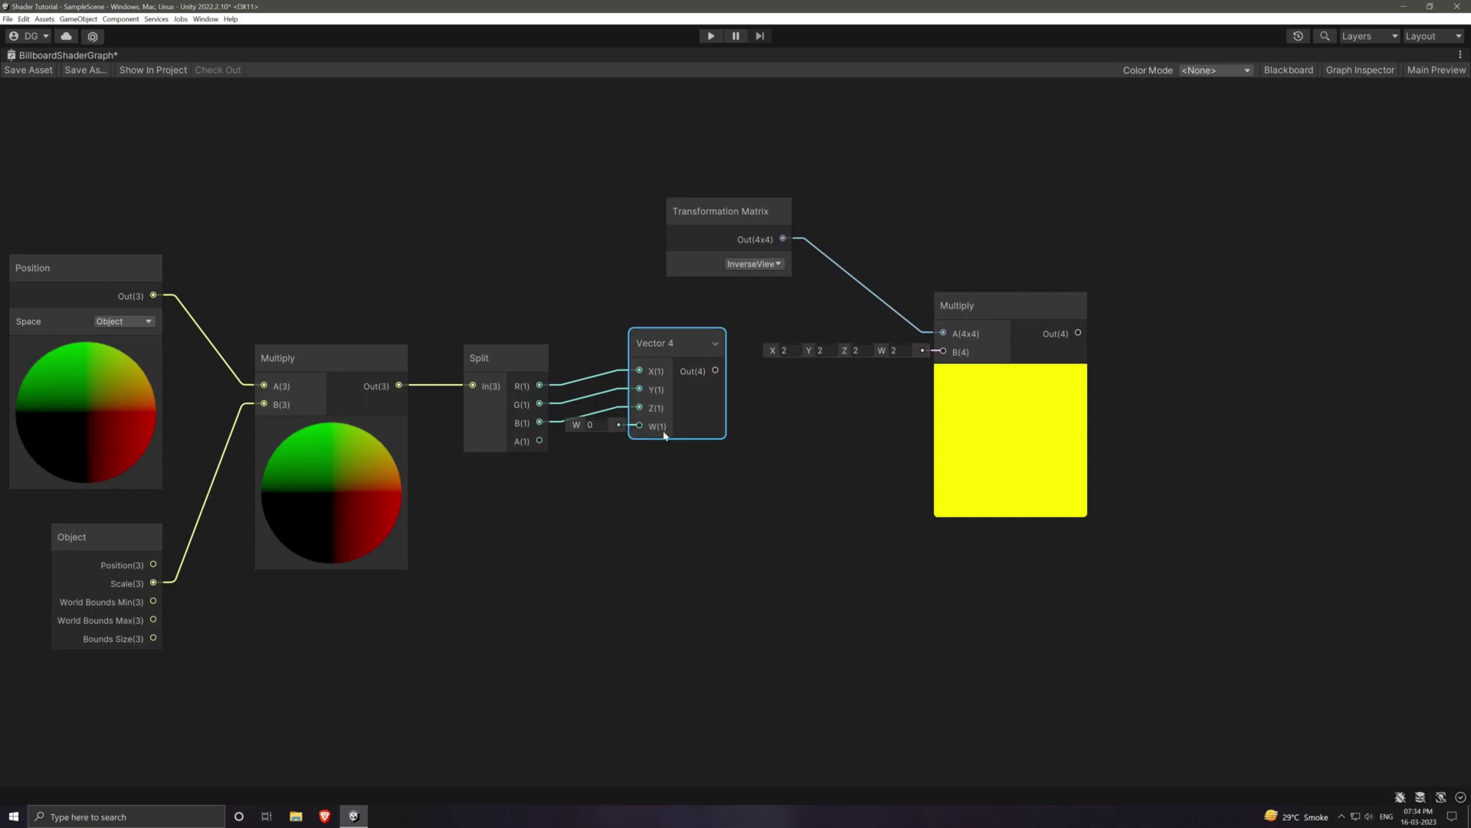
drag(680, 346, 944, 351)
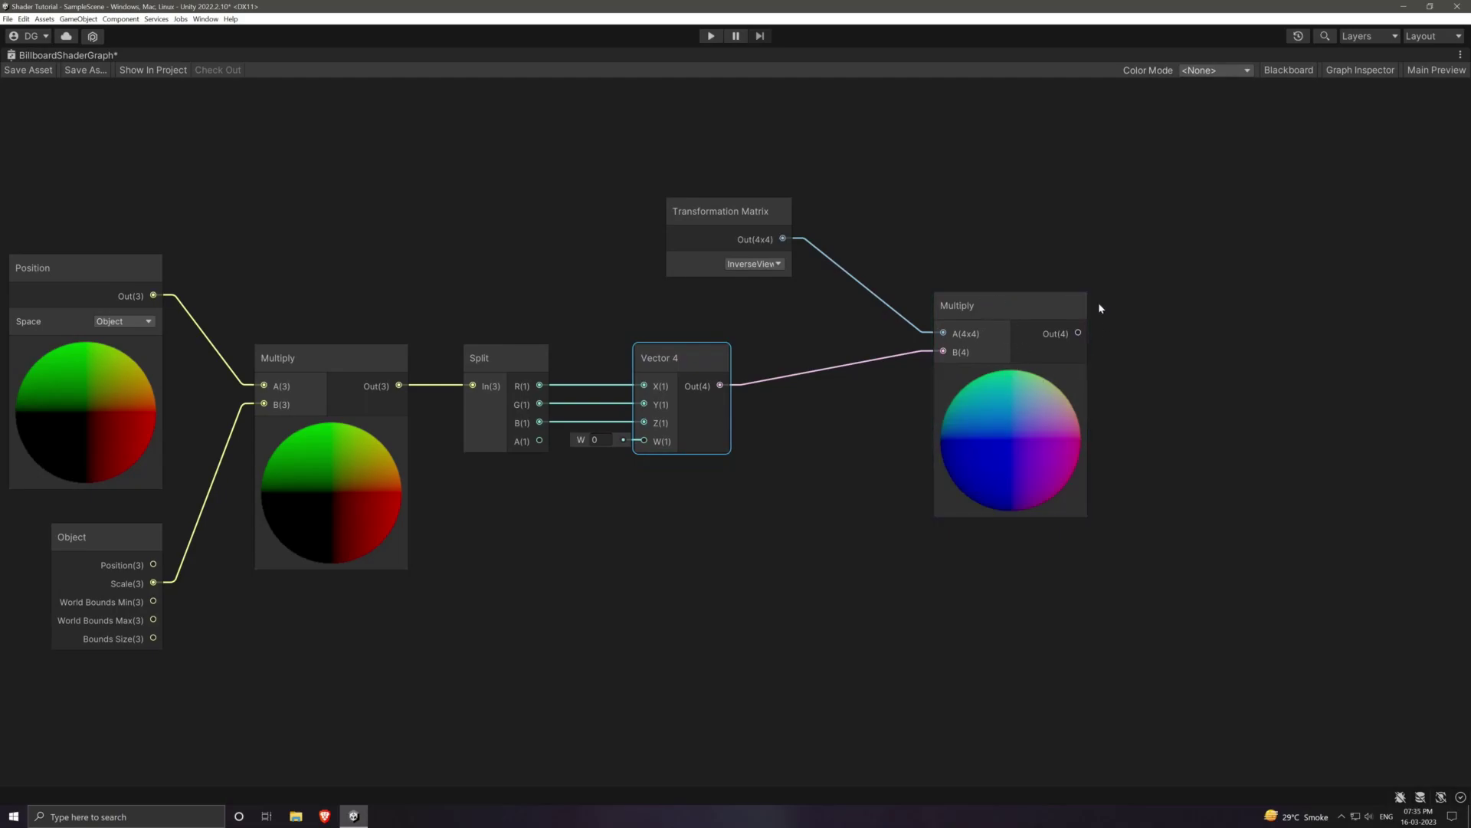
click(1029, 315)
drag(1029, 315, 971, 315)
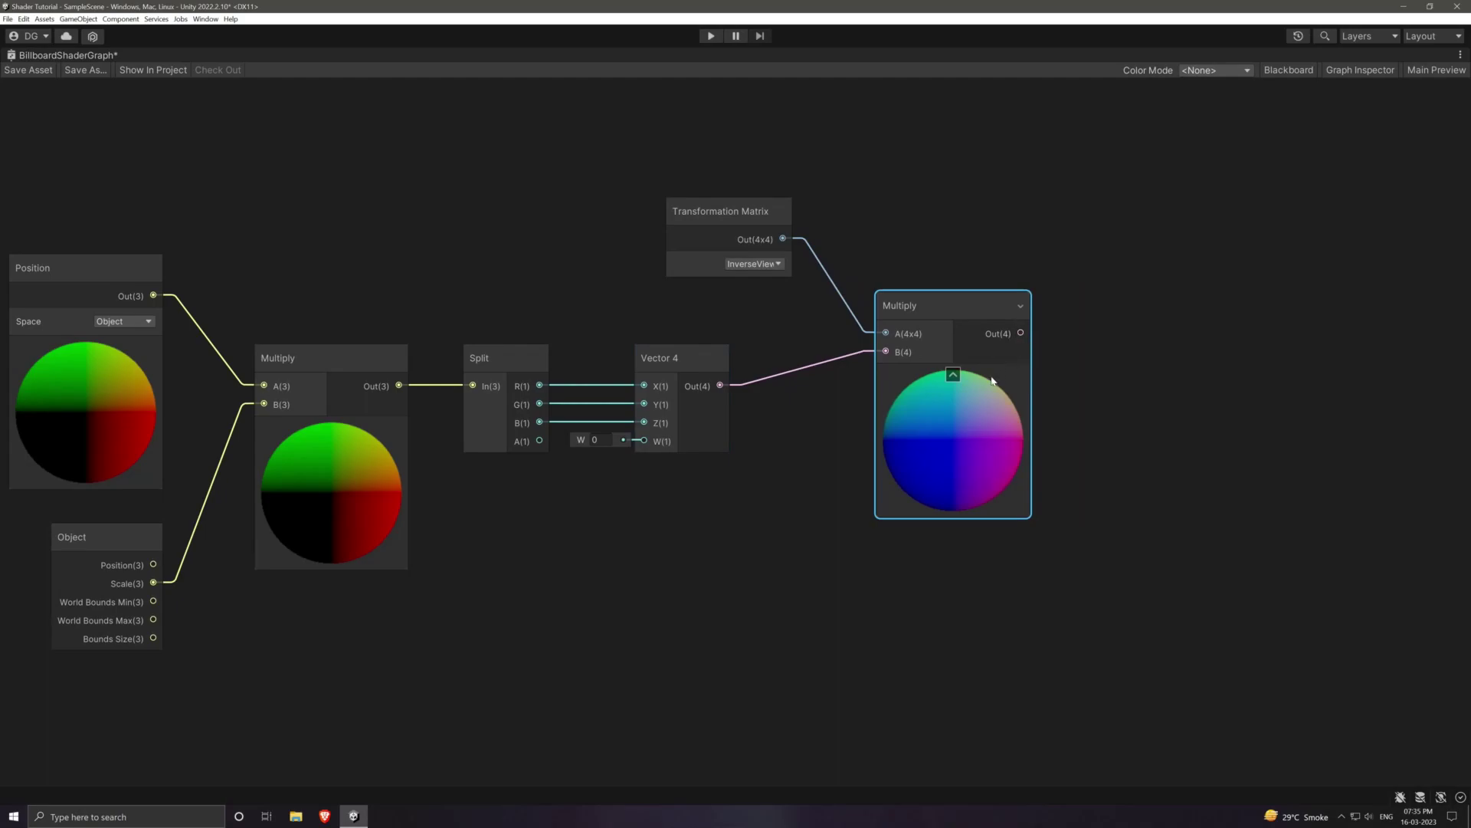
Step: Return to the scene and examine the quad edge-on from the left side in perspective and orthographic projection
key(shift+space)
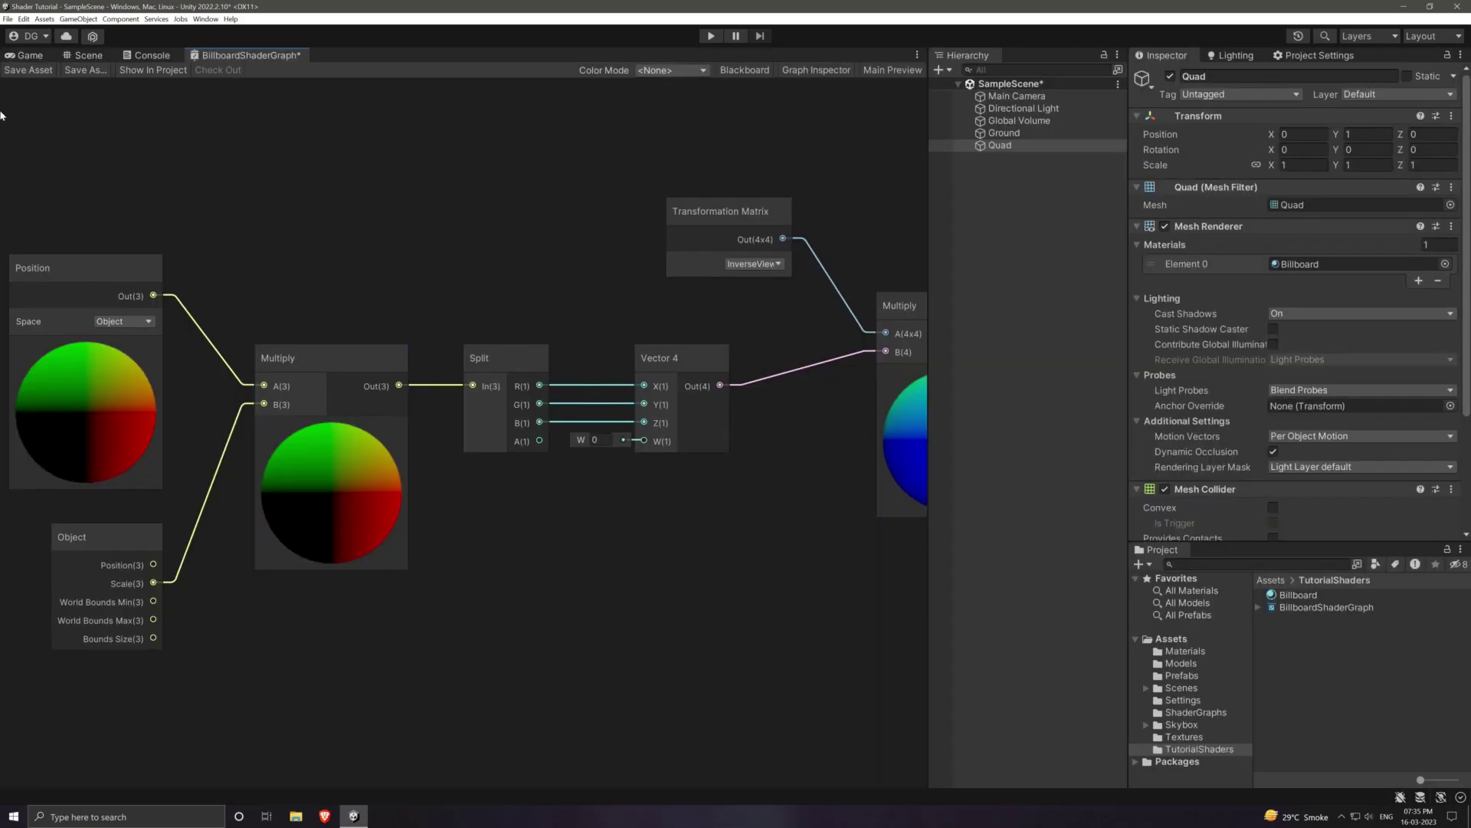
click(86, 55)
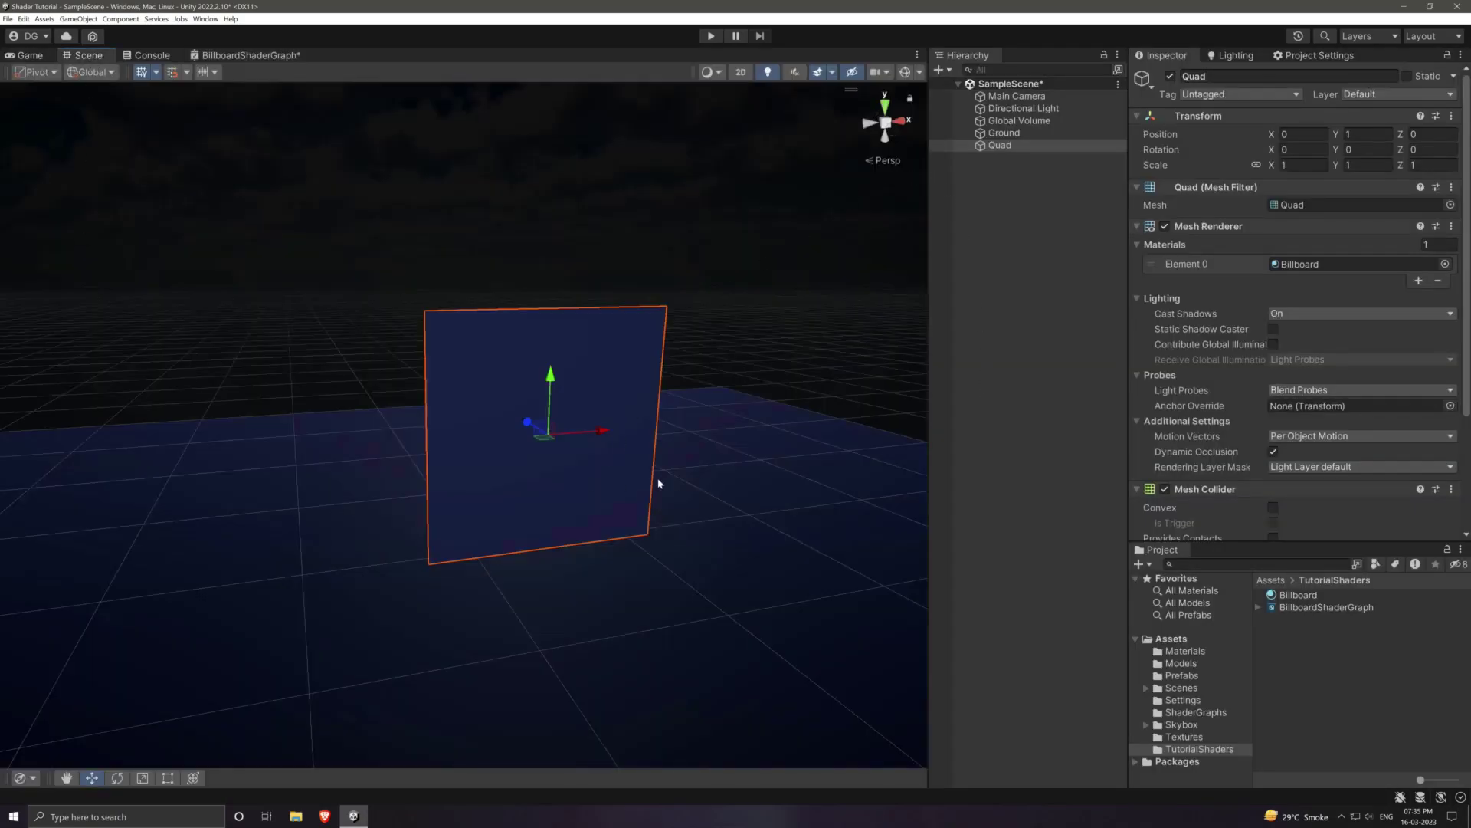
key(f)
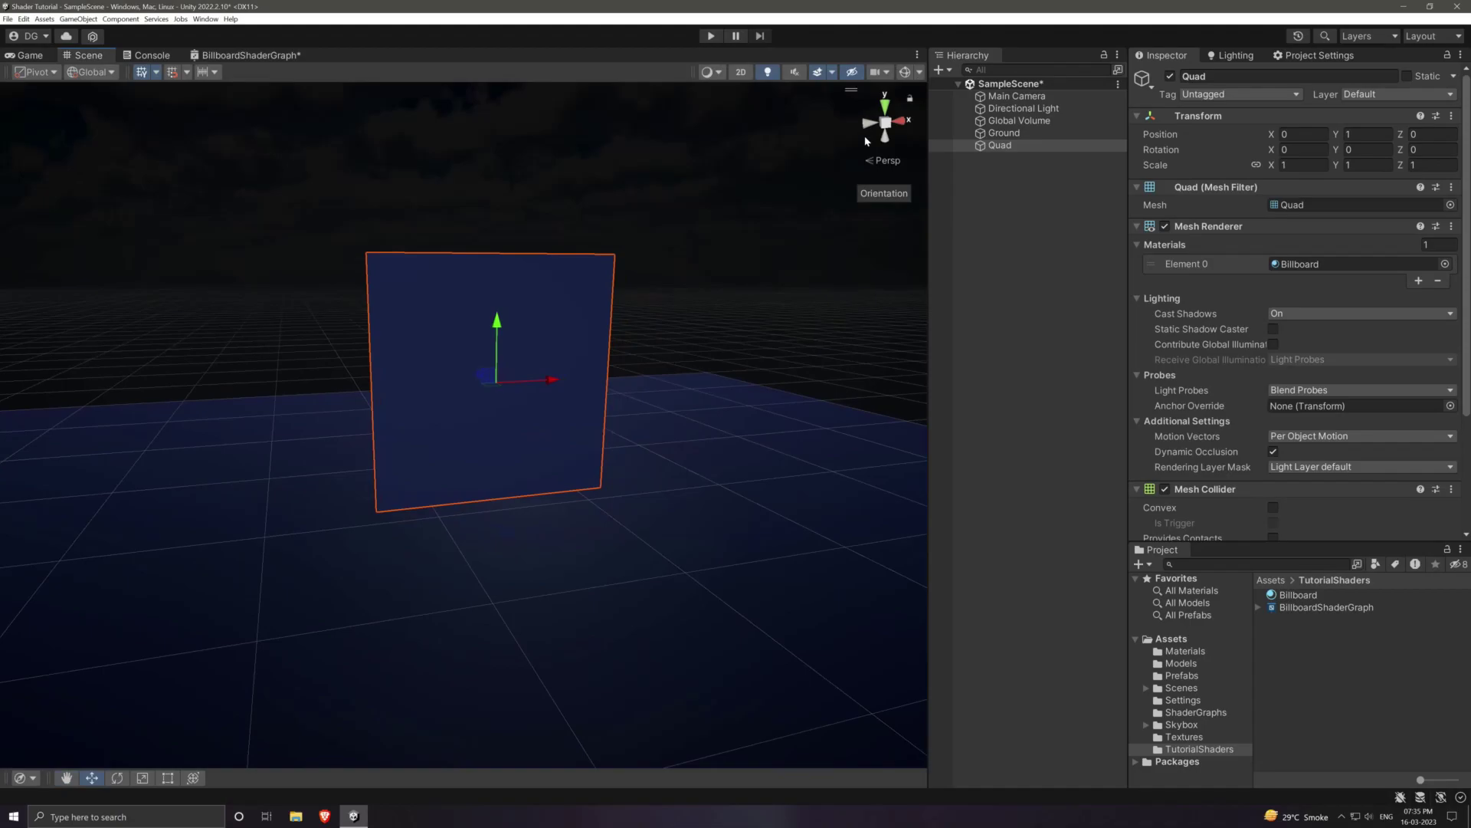
click(869, 124)
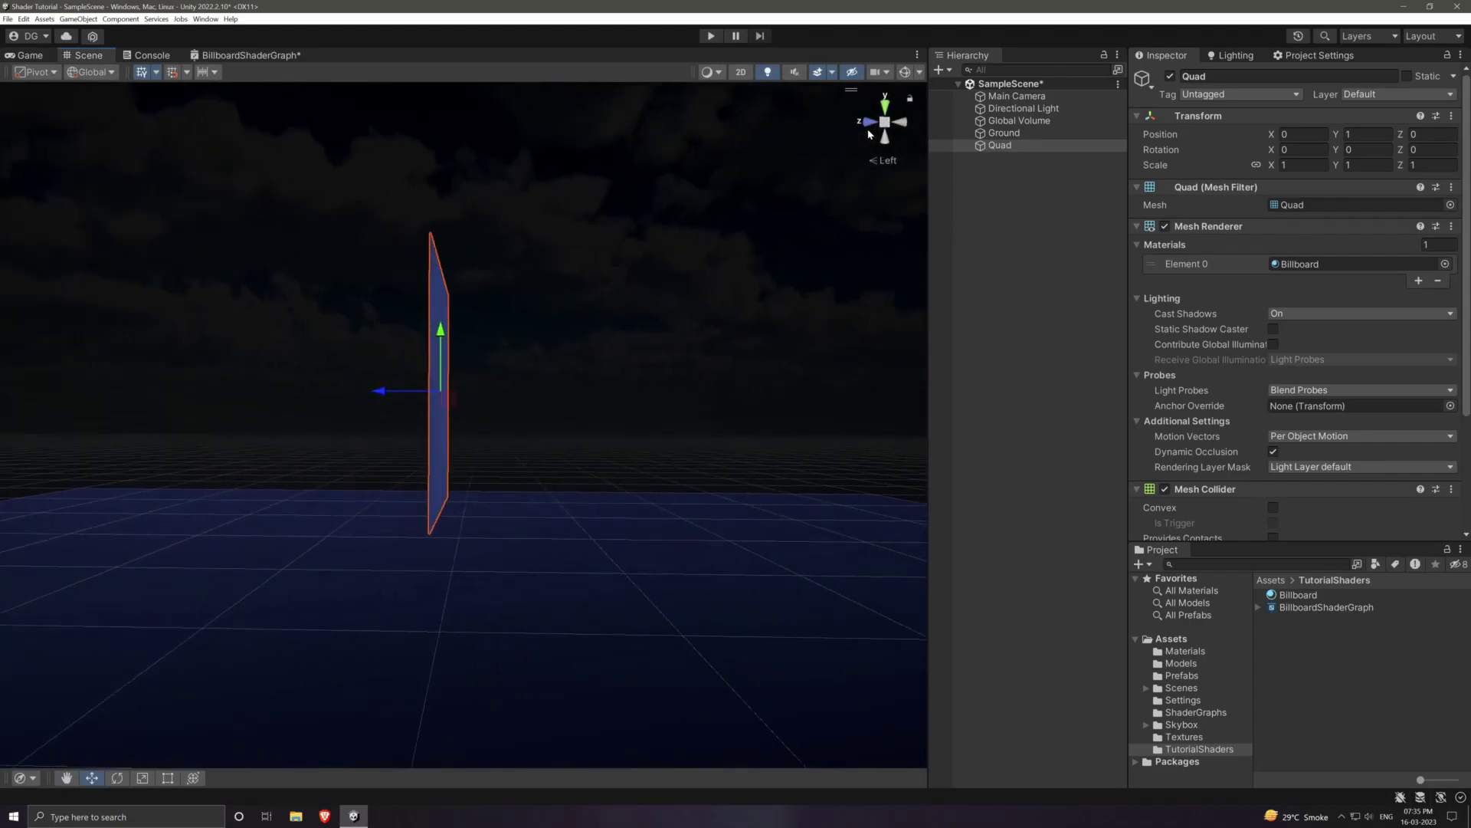
click(886, 121)
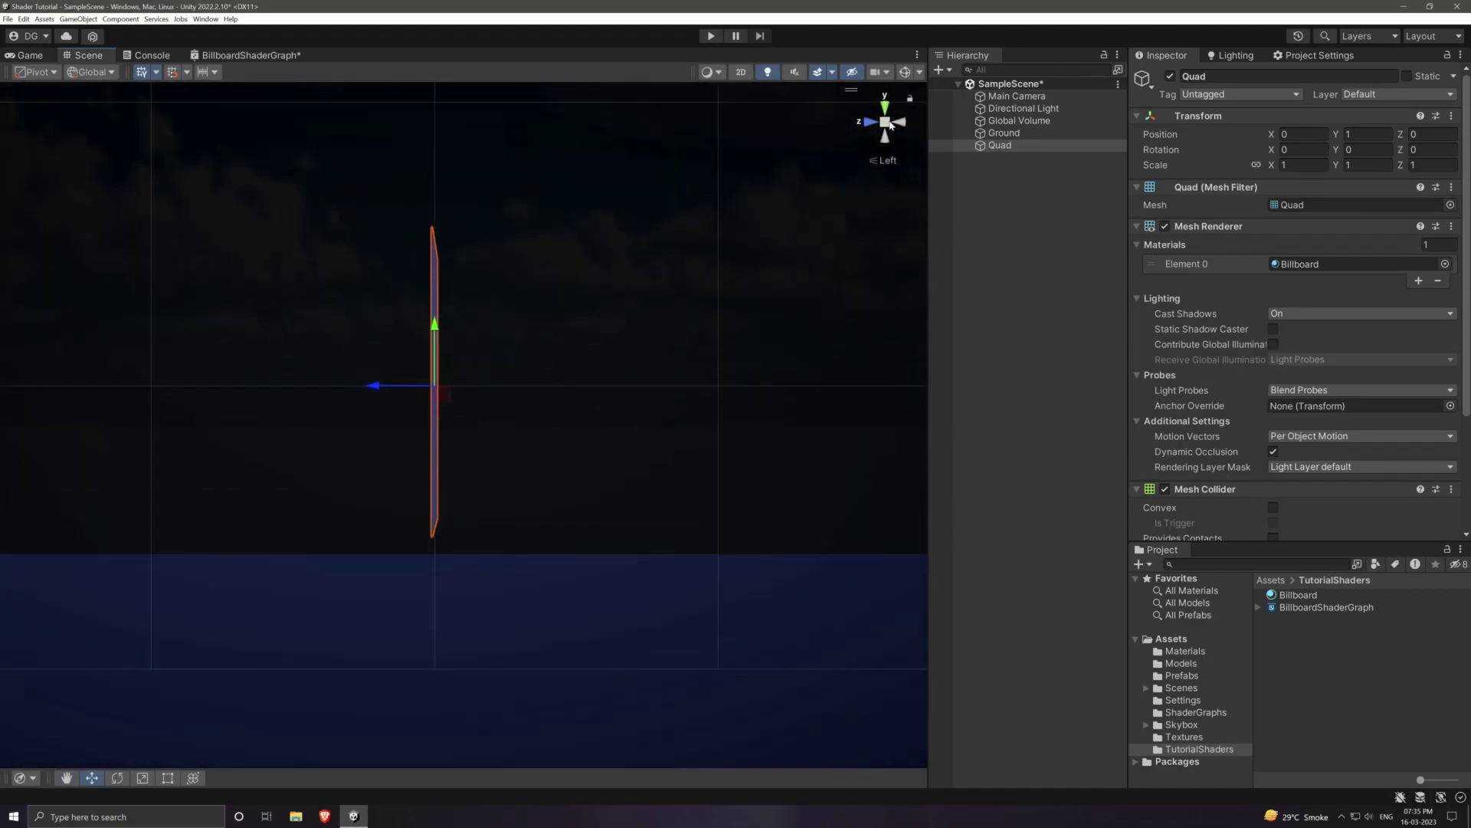
middle_drag(689, 333, 726, 319)
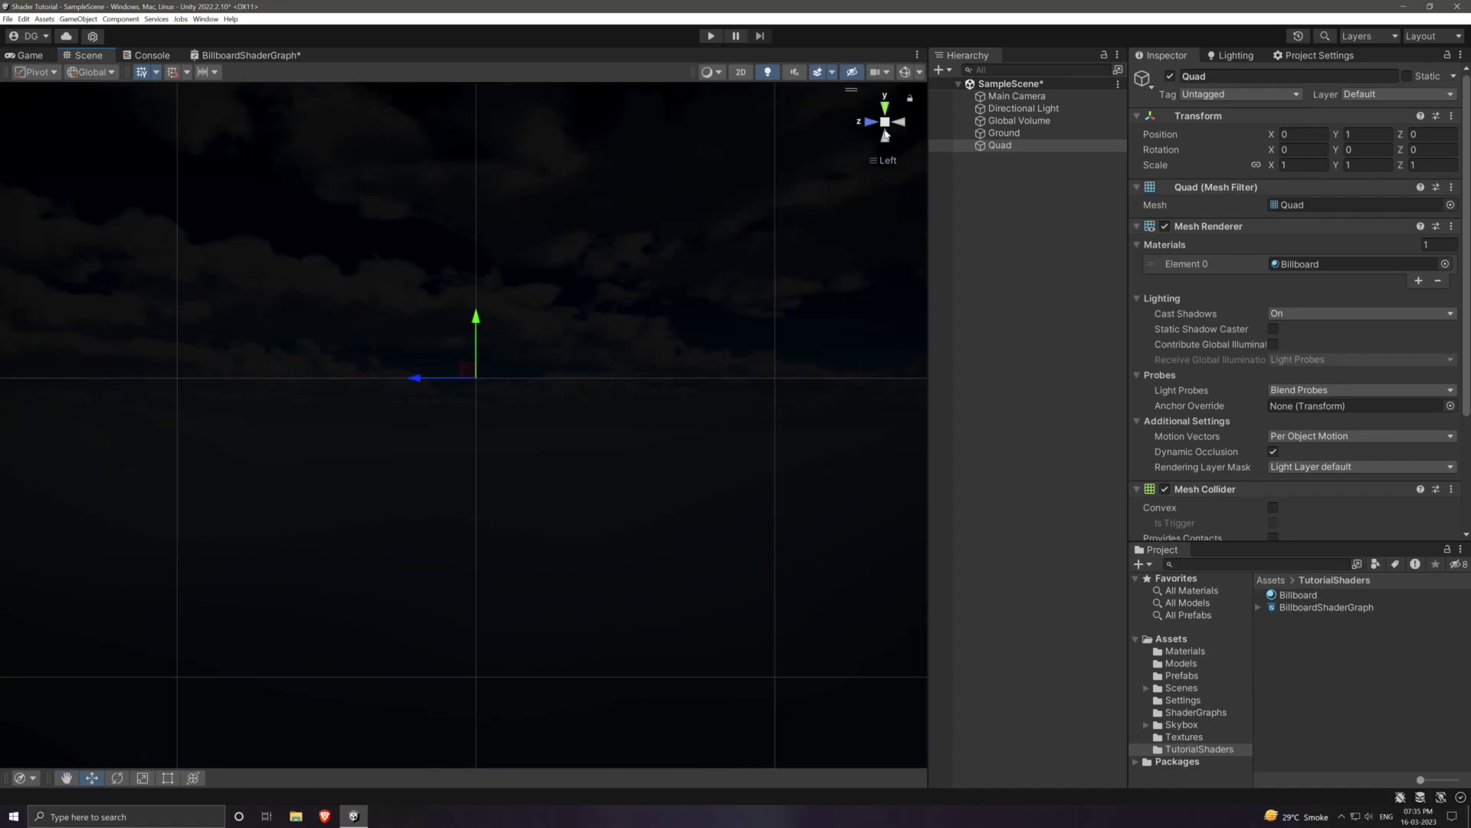
click(886, 125)
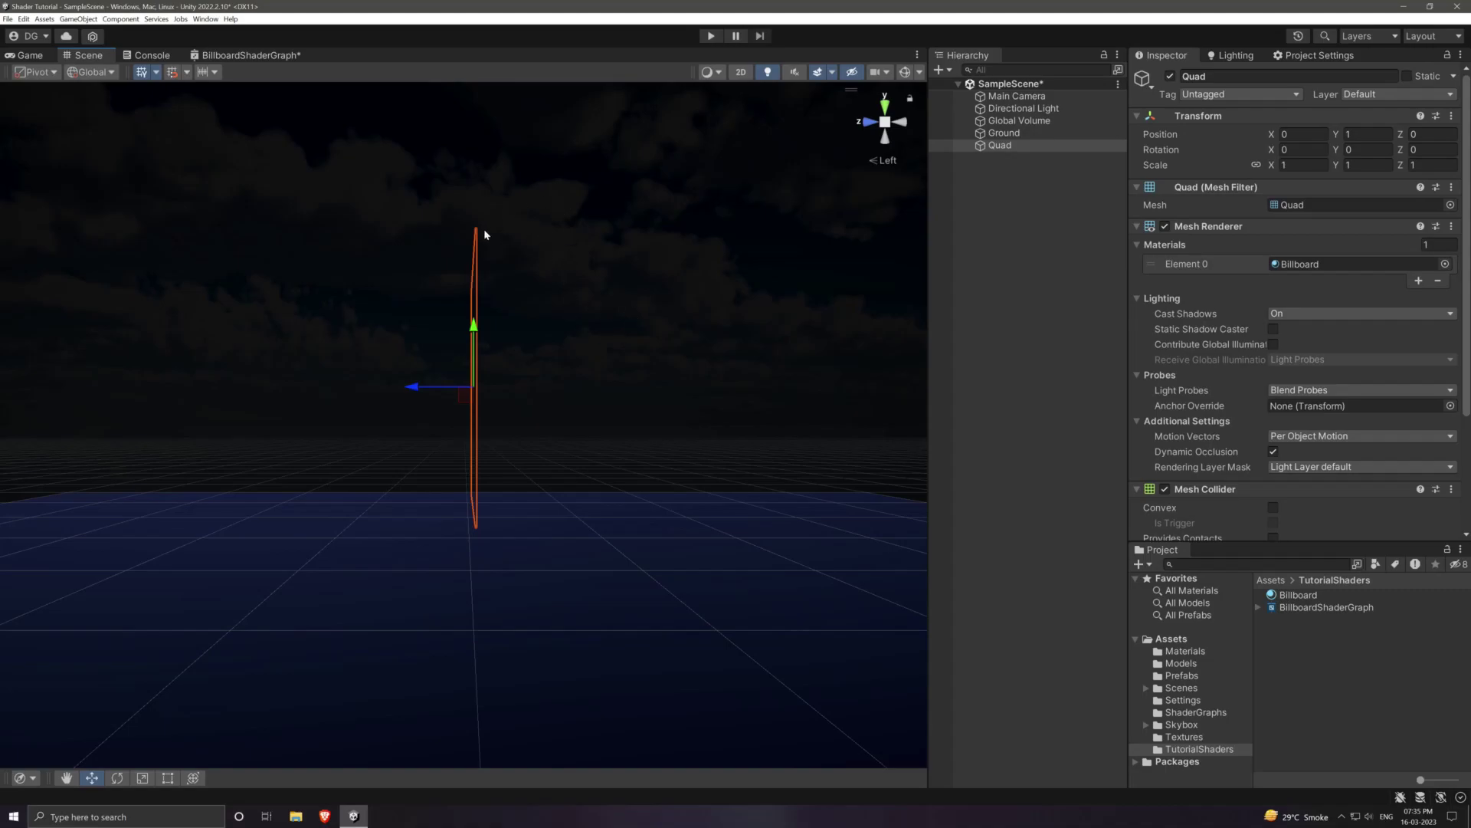
alt+drag(641, 274, 490, 302)
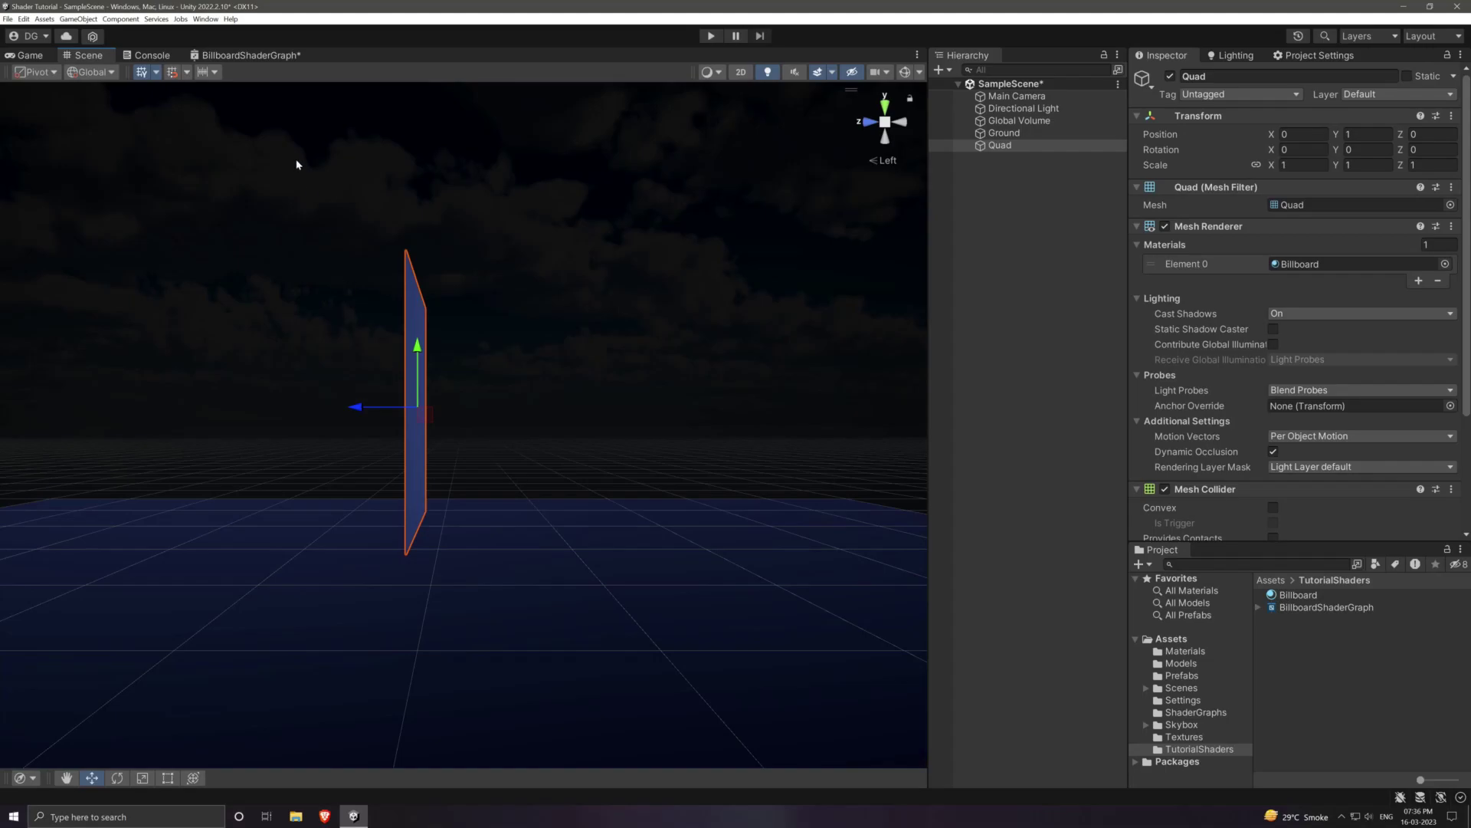
Step: Return to the maximized shader graph and add an Add node with the matrix Multiply's output feeding B
click(272, 57)
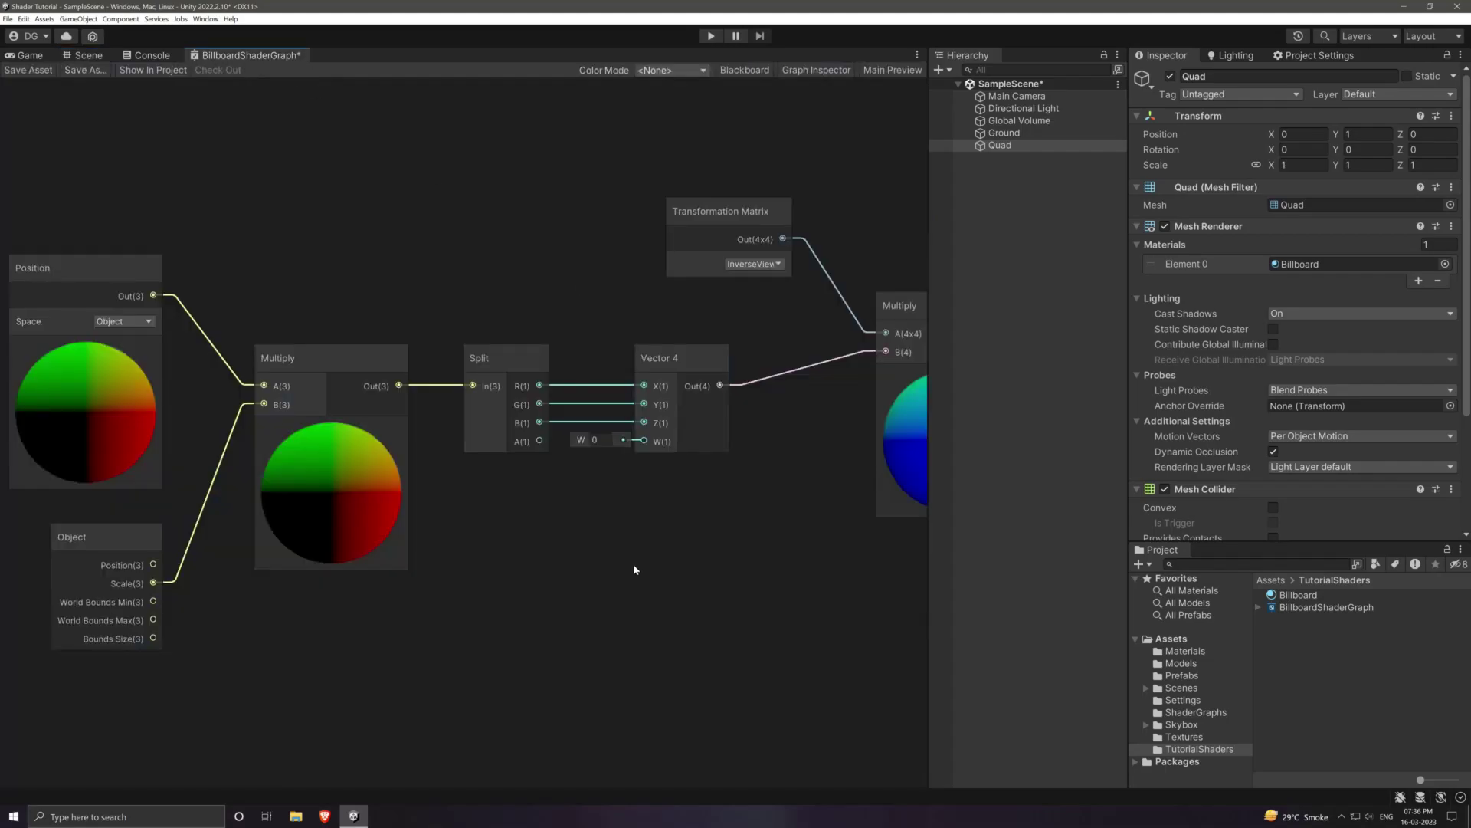
key(shift+space)
middle_drag(889, 587, 700, 542)
click(804, 460)
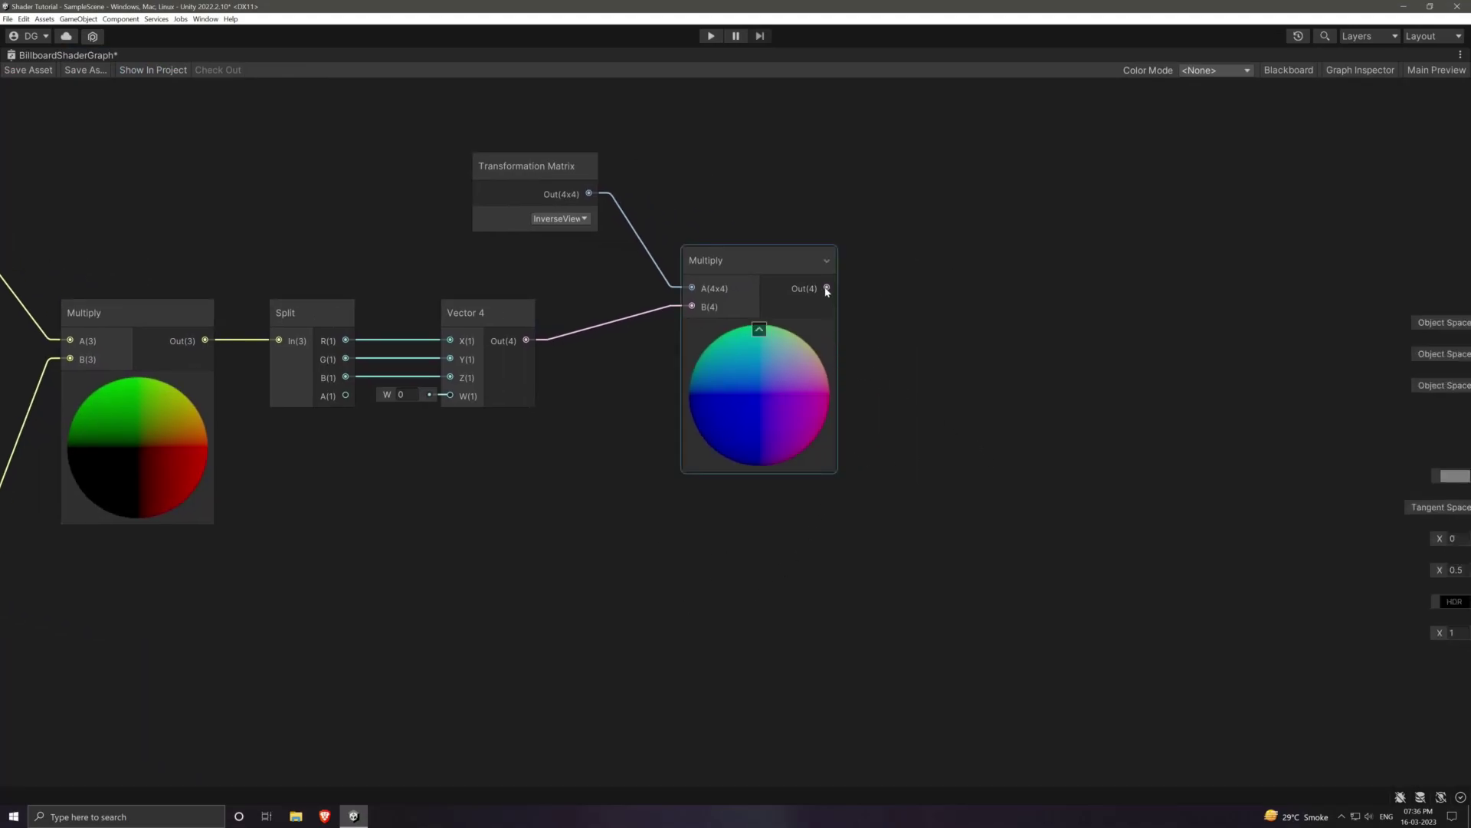
drag(826, 289, 982, 319)
text(add)
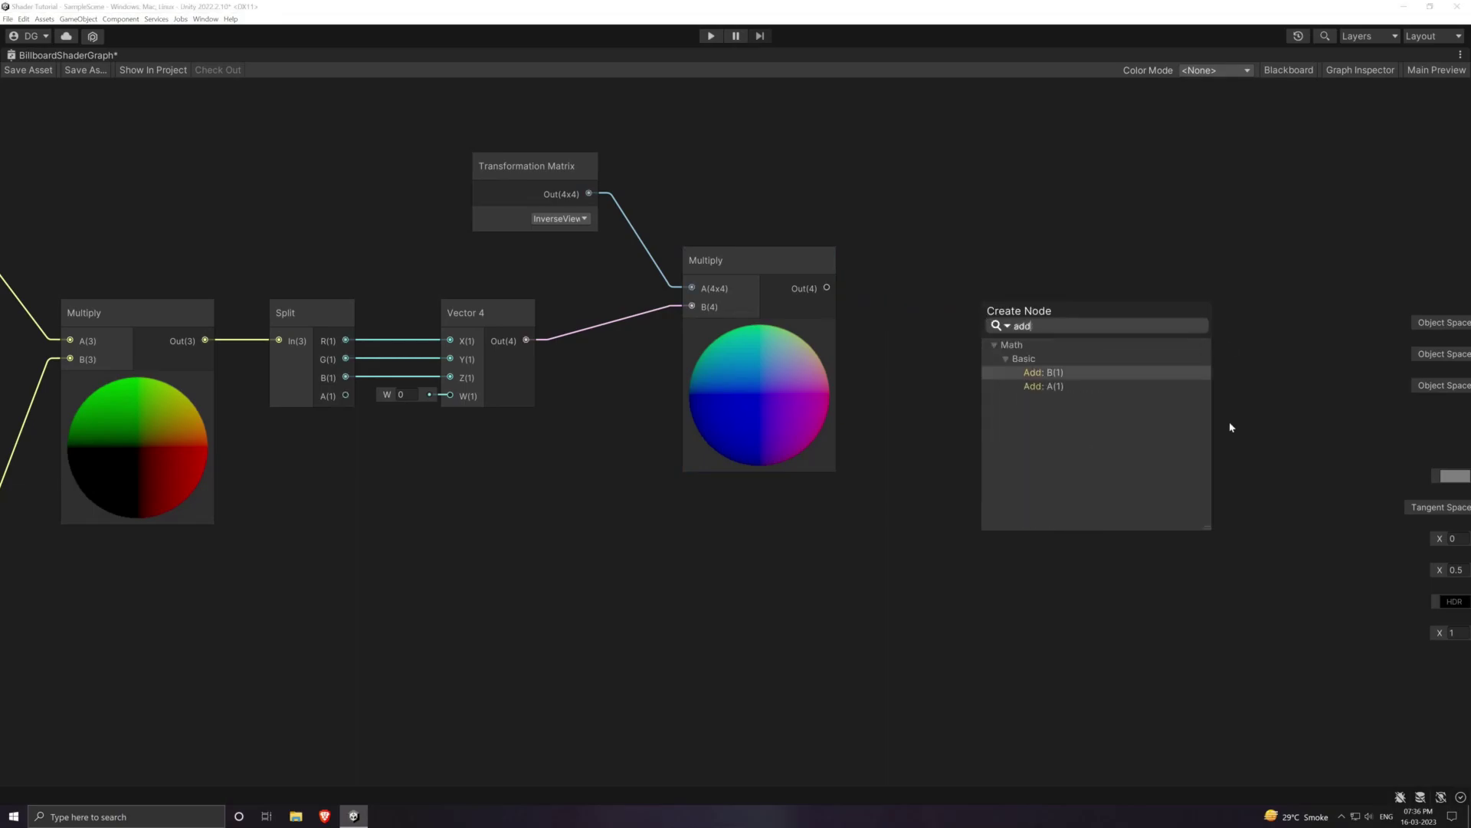
key(Return)
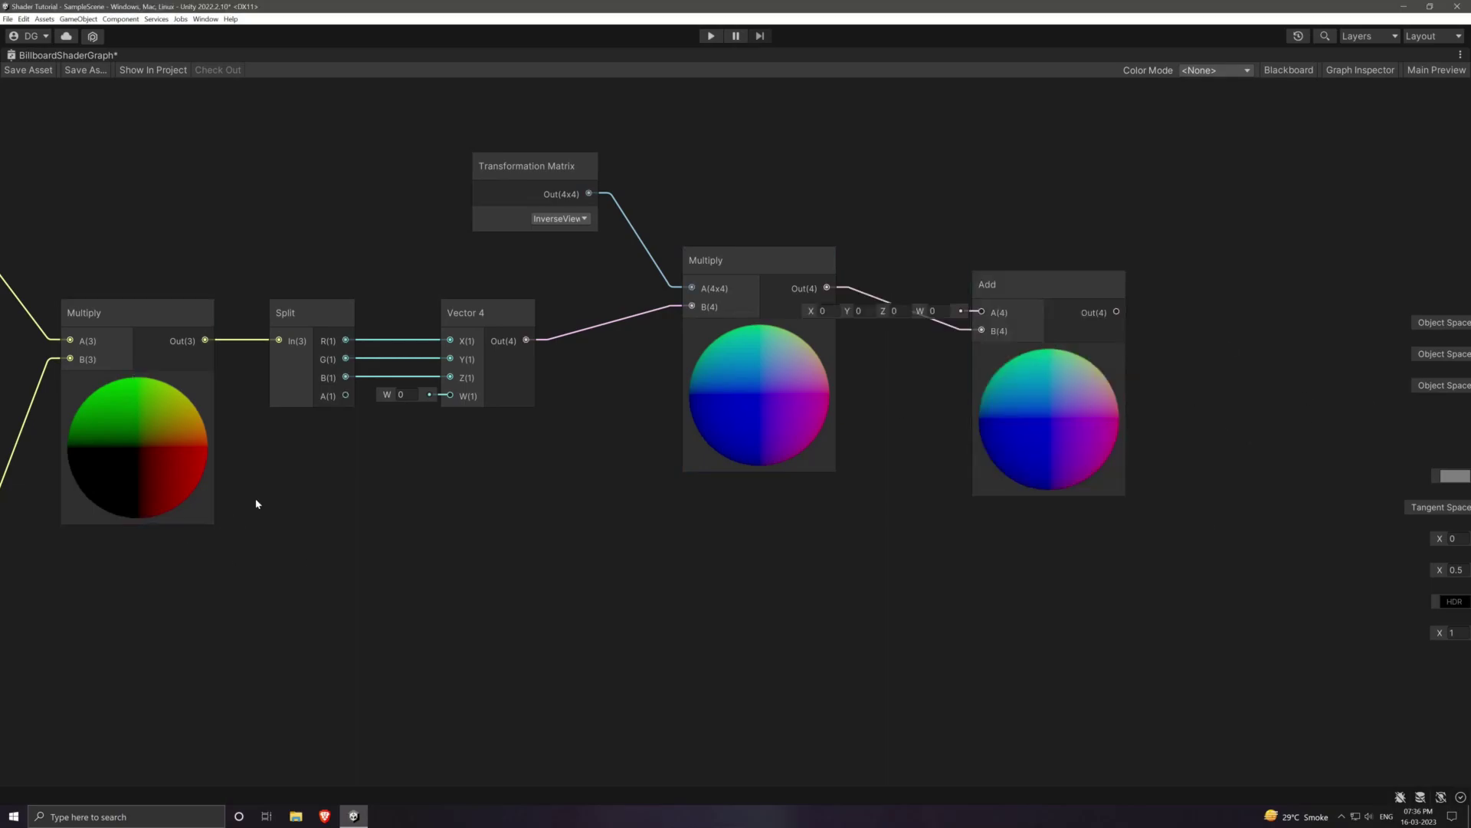
Step: Connect the Object node's Position to the Add node's B input and the matrix Multiply's output to its A input
scroll(256, 503, down, 4)
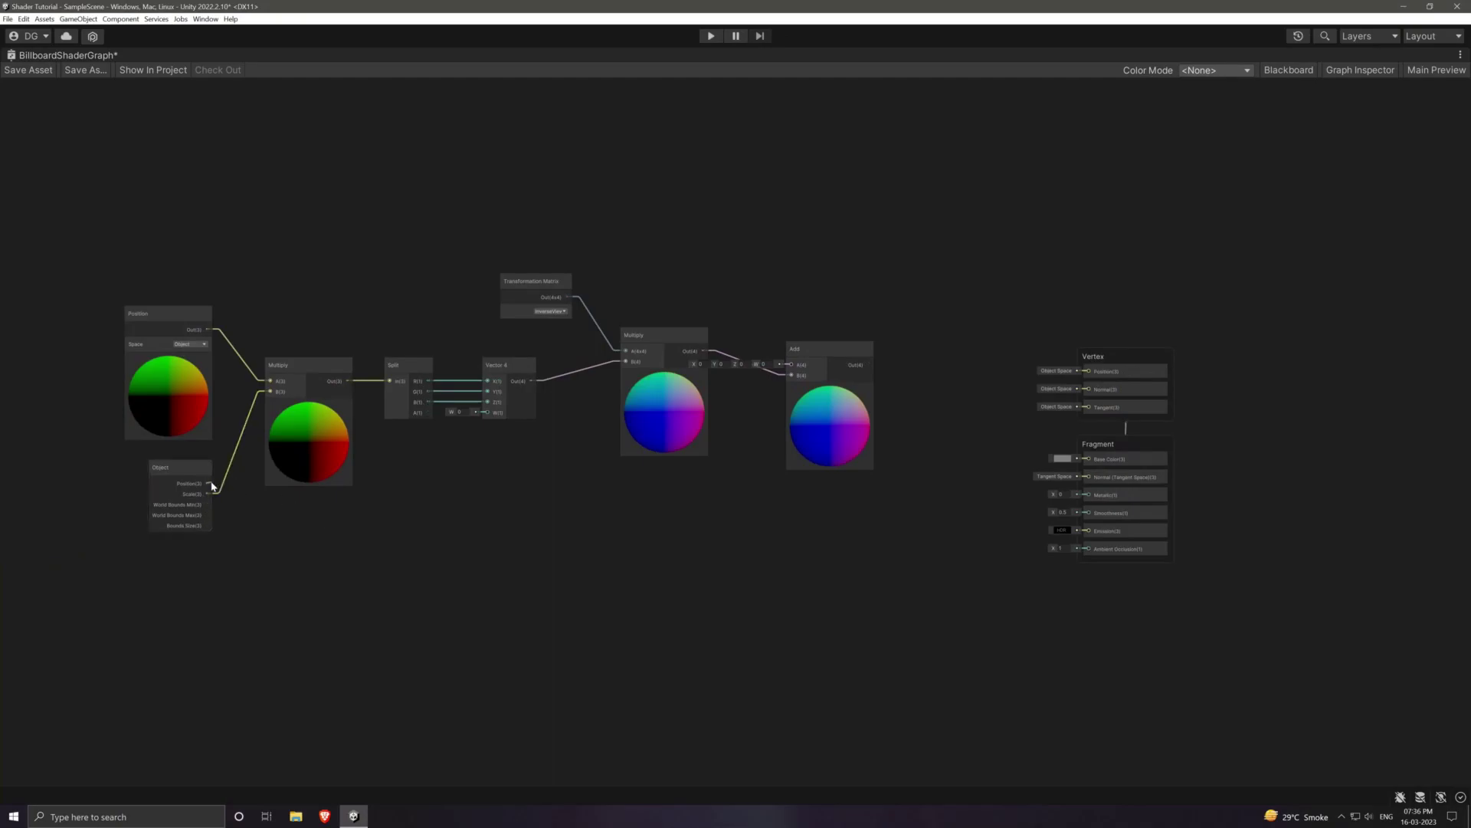
drag(211, 484, 798, 380)
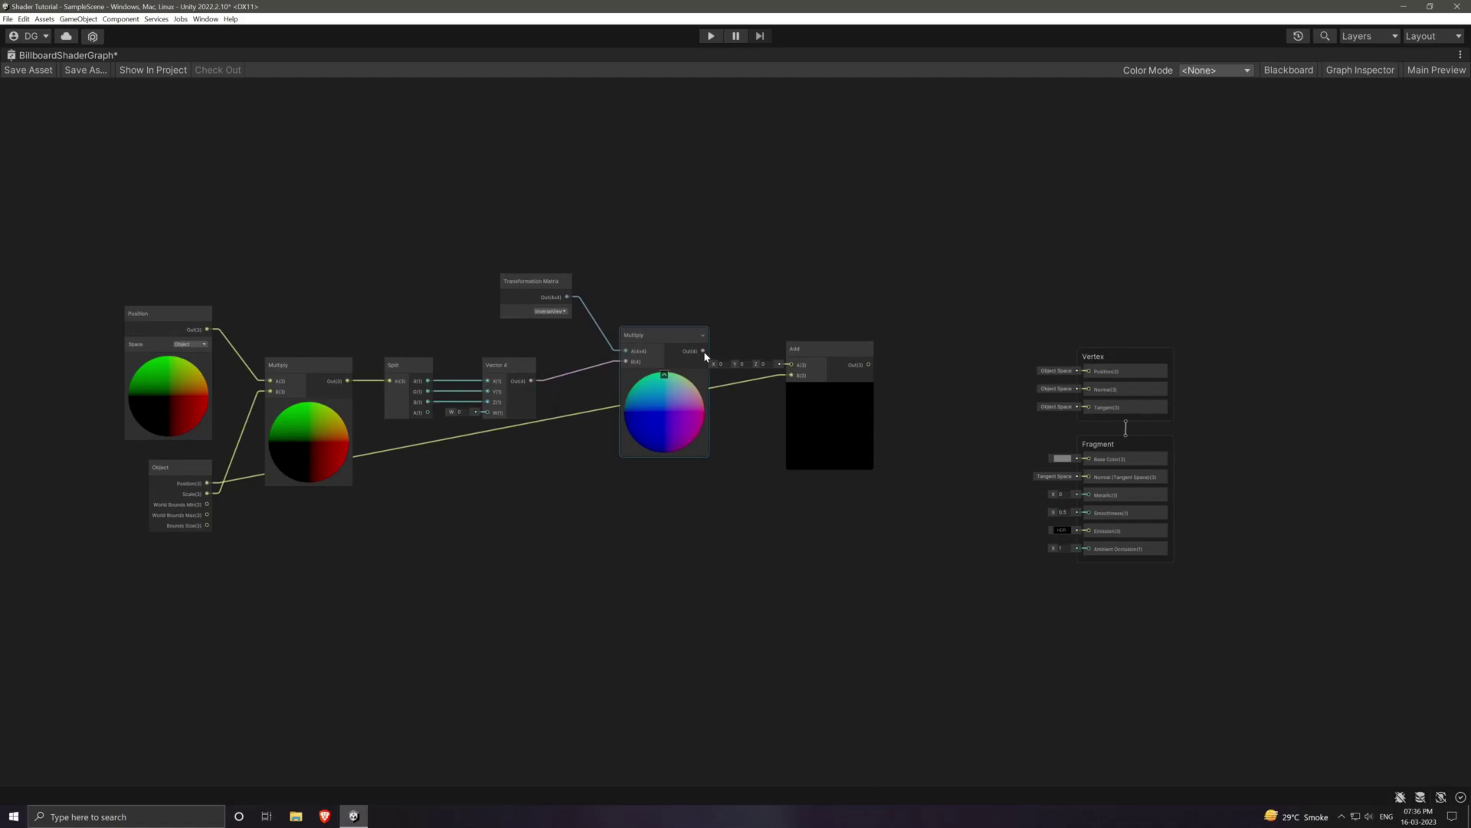
drag(703, 351, 790, 365)
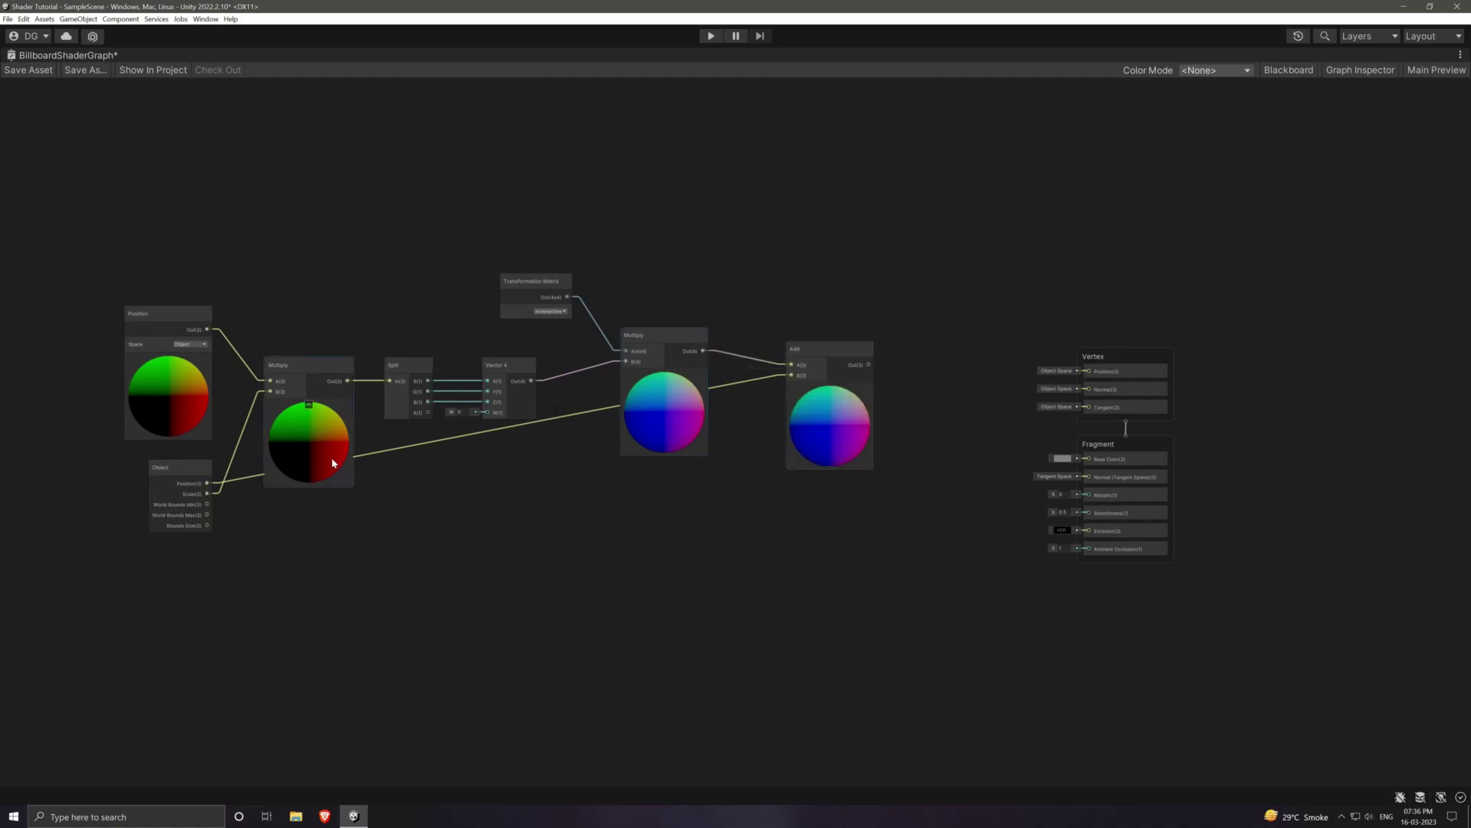
Step: Route the Object Position wire into Add through a redirect node below the chain, and shift all the nodes farther from the Vertex block
right_click(428, 445)
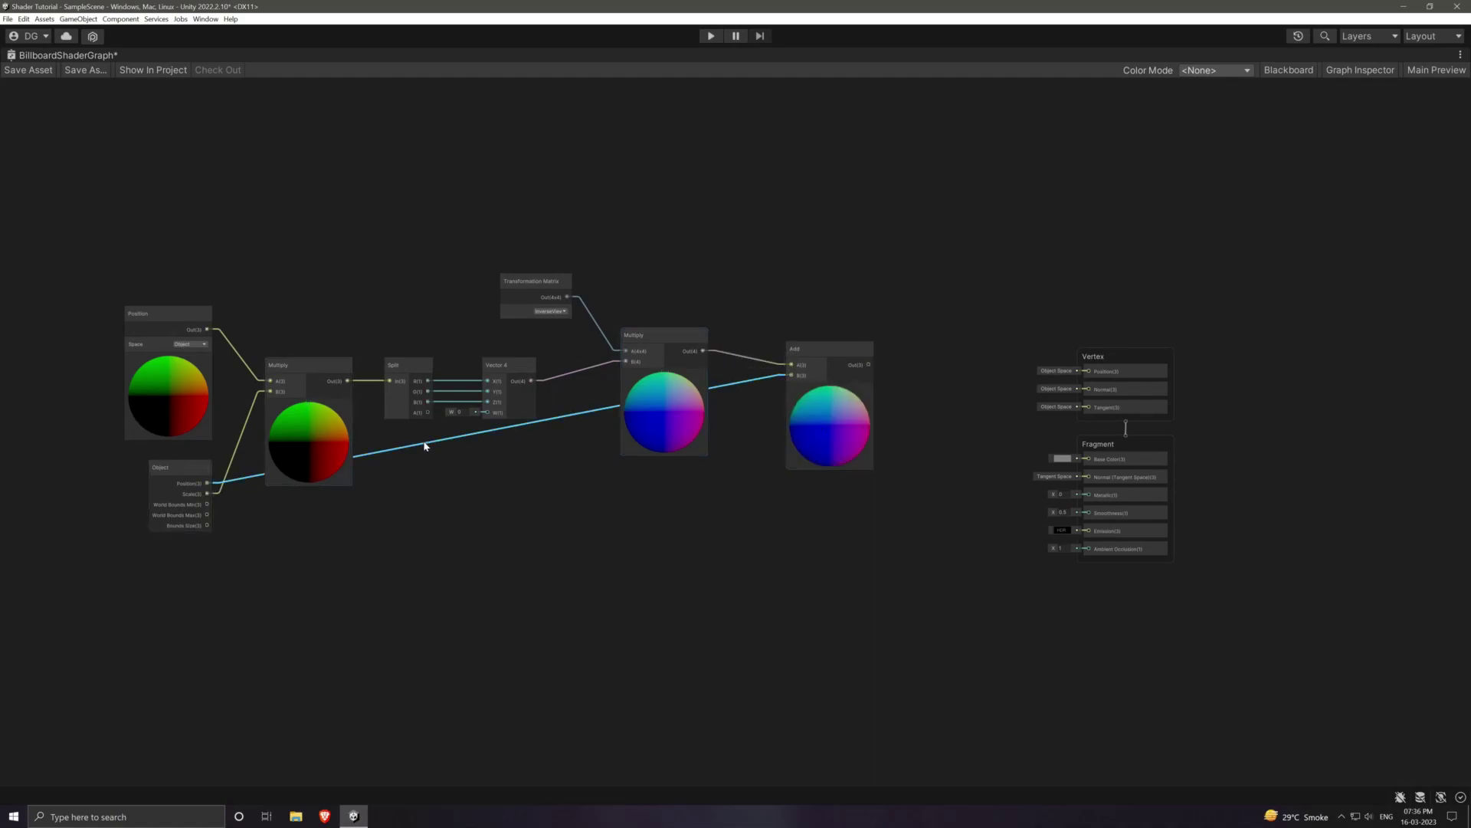
click(469, 464)
drag(426, 438, 762, 492)
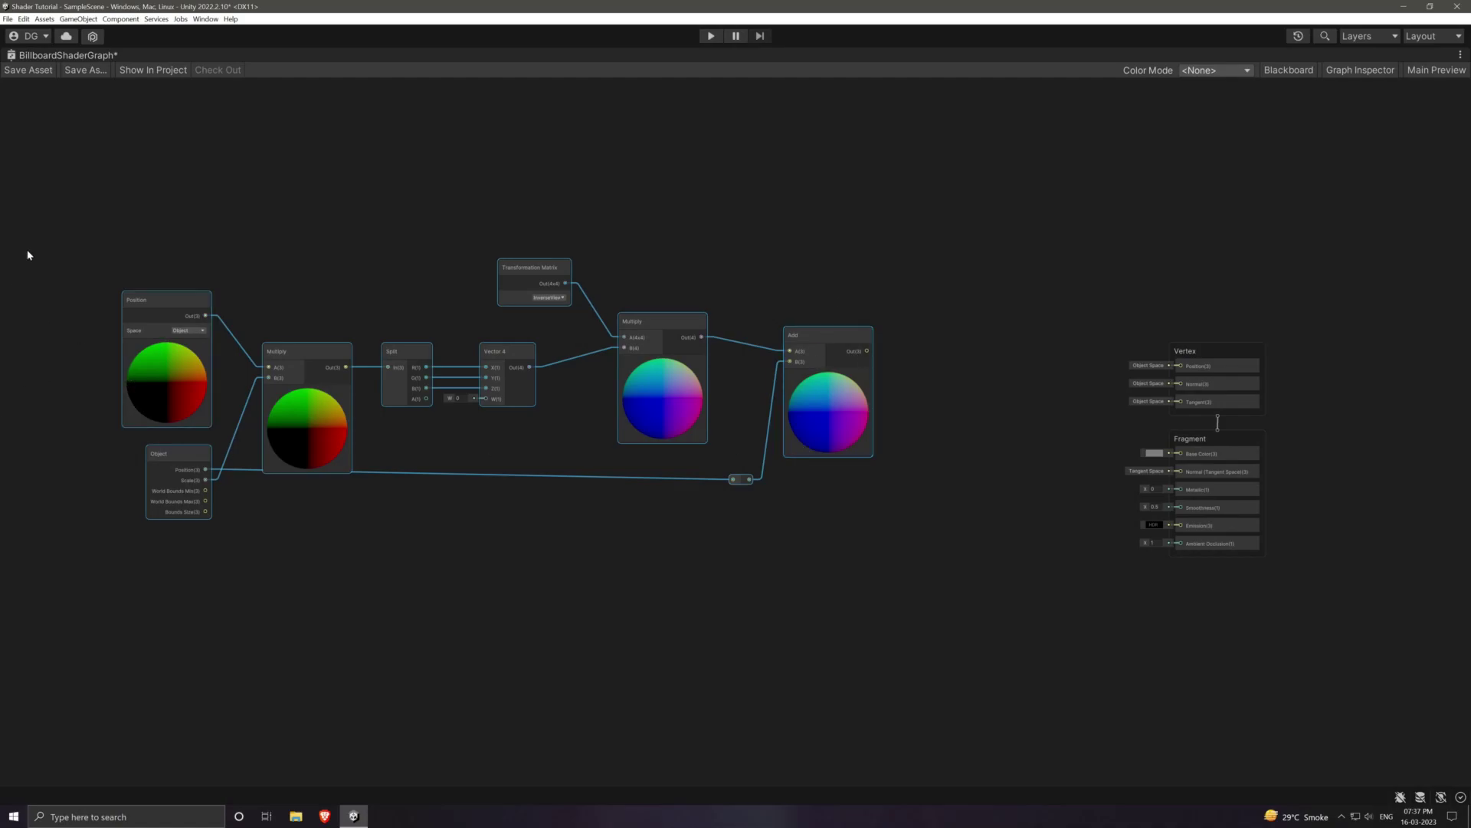
drag(88, 197, 853, 567)
drag(793, 342, 541, 344)
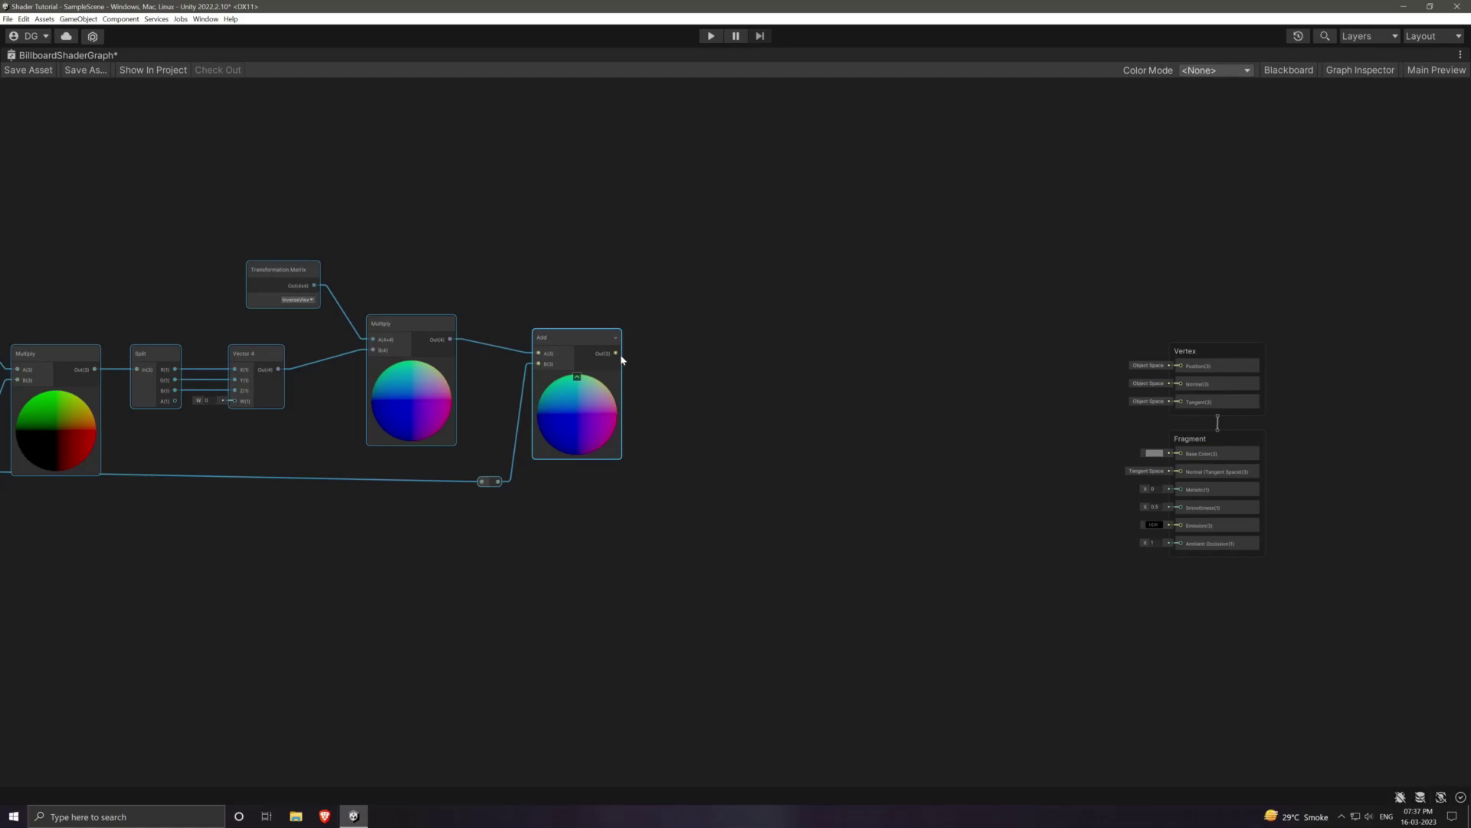
Step: Add a Transform node after the Add node and connect Add's output to its input
drag(619, 354, 739, 369)
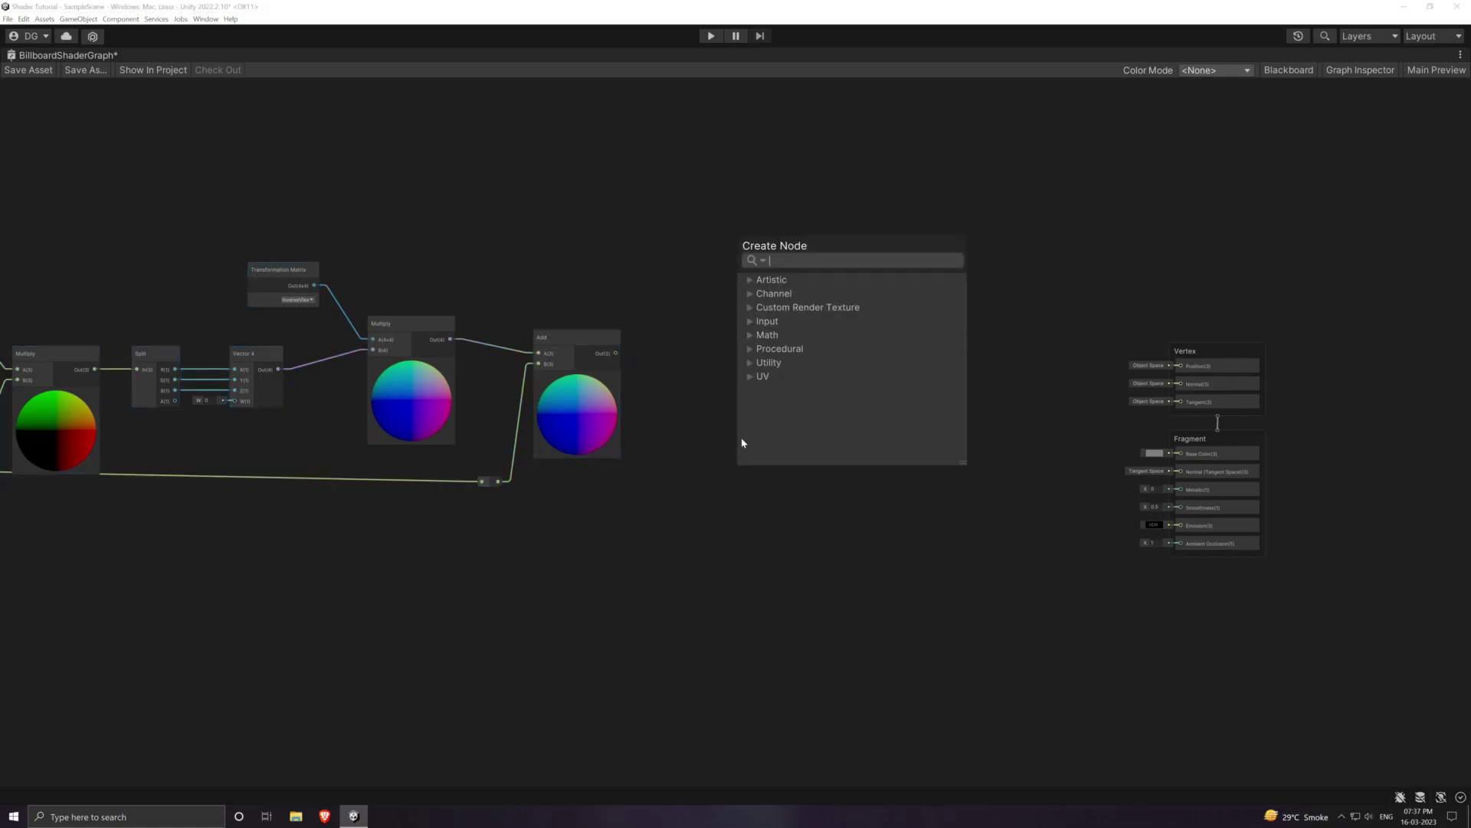
text(tra)
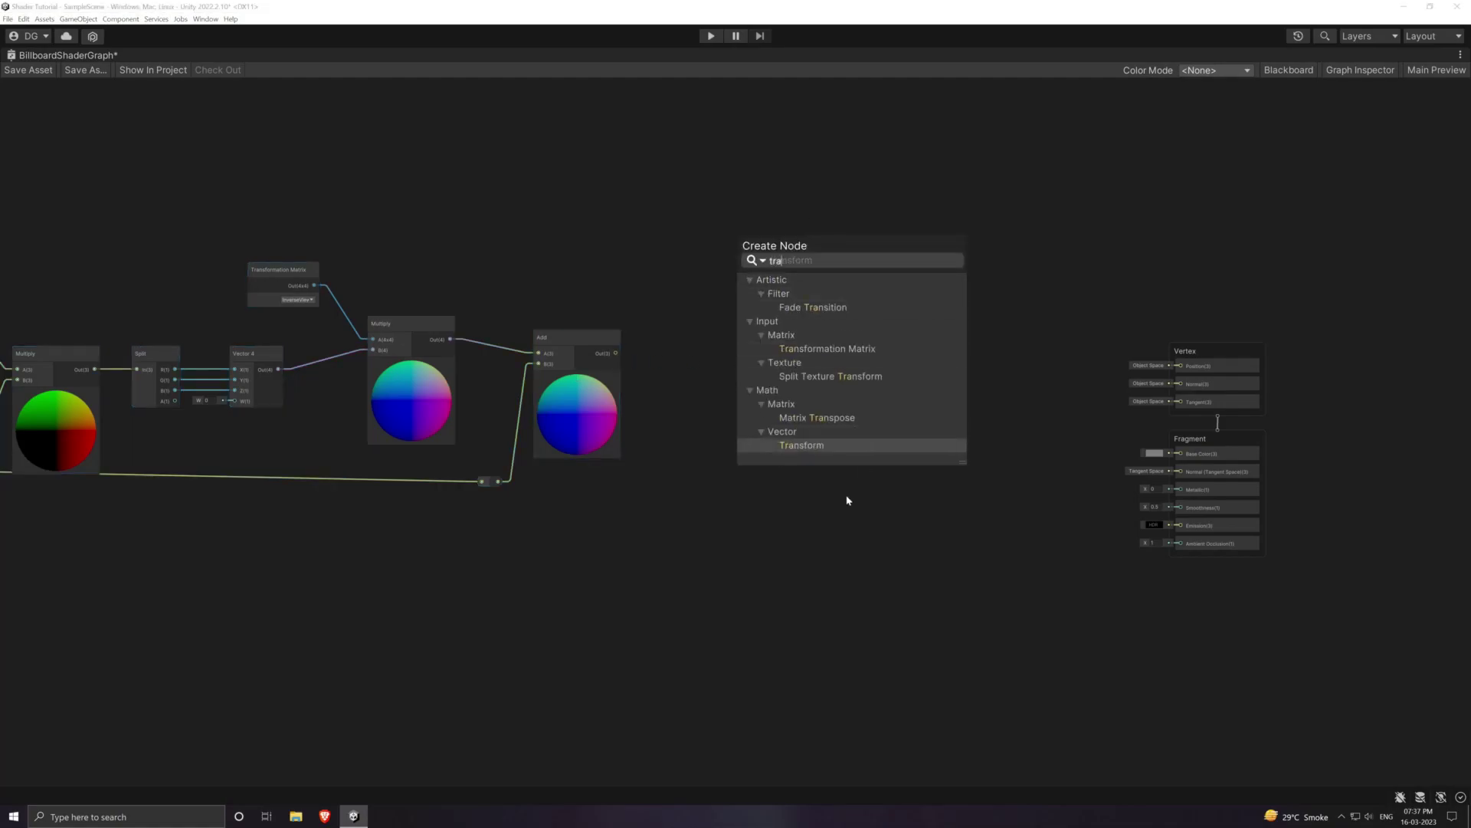
click(801, 445)
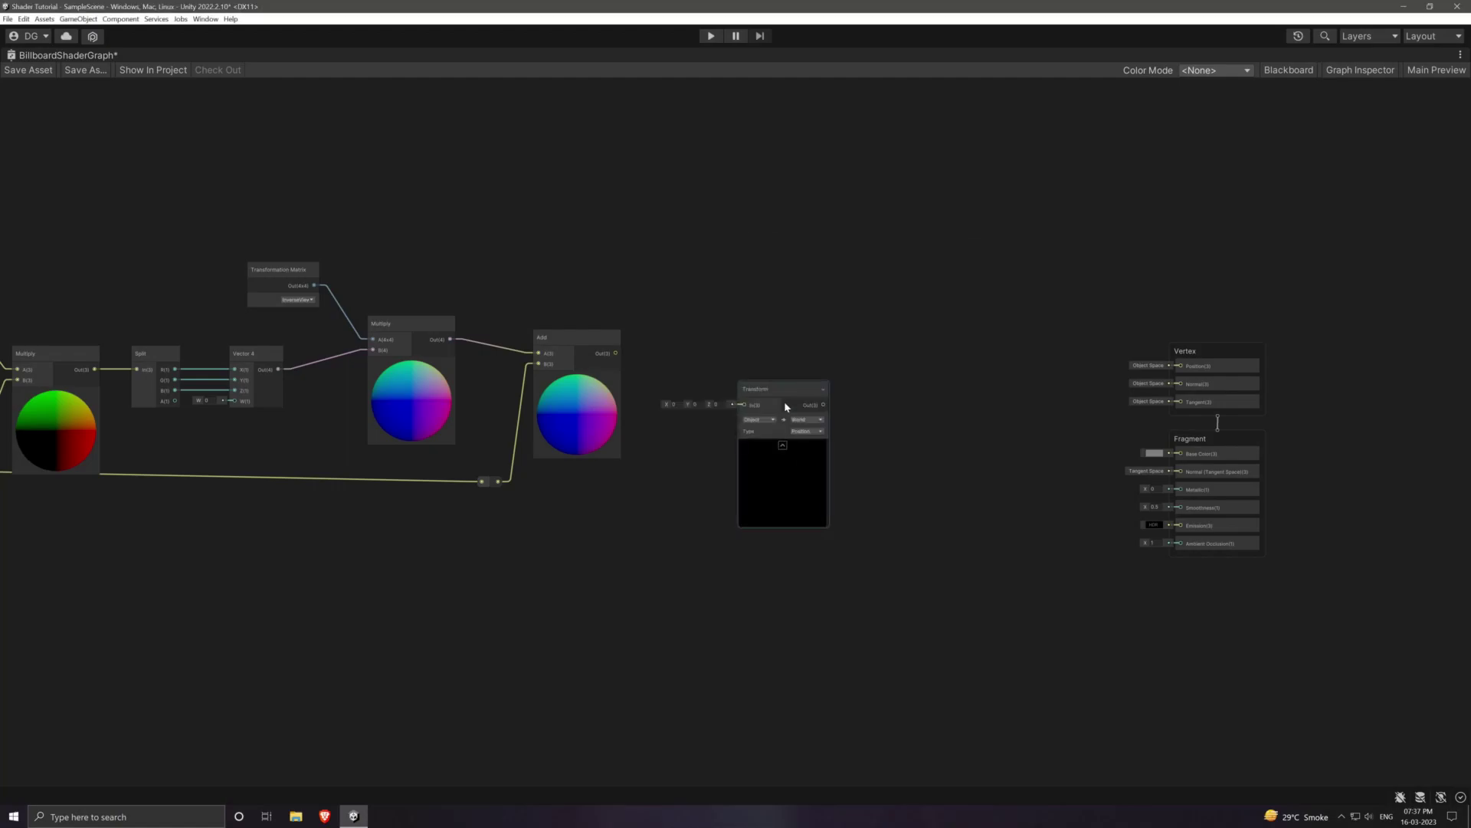
drag(773, 391, 801, 308)
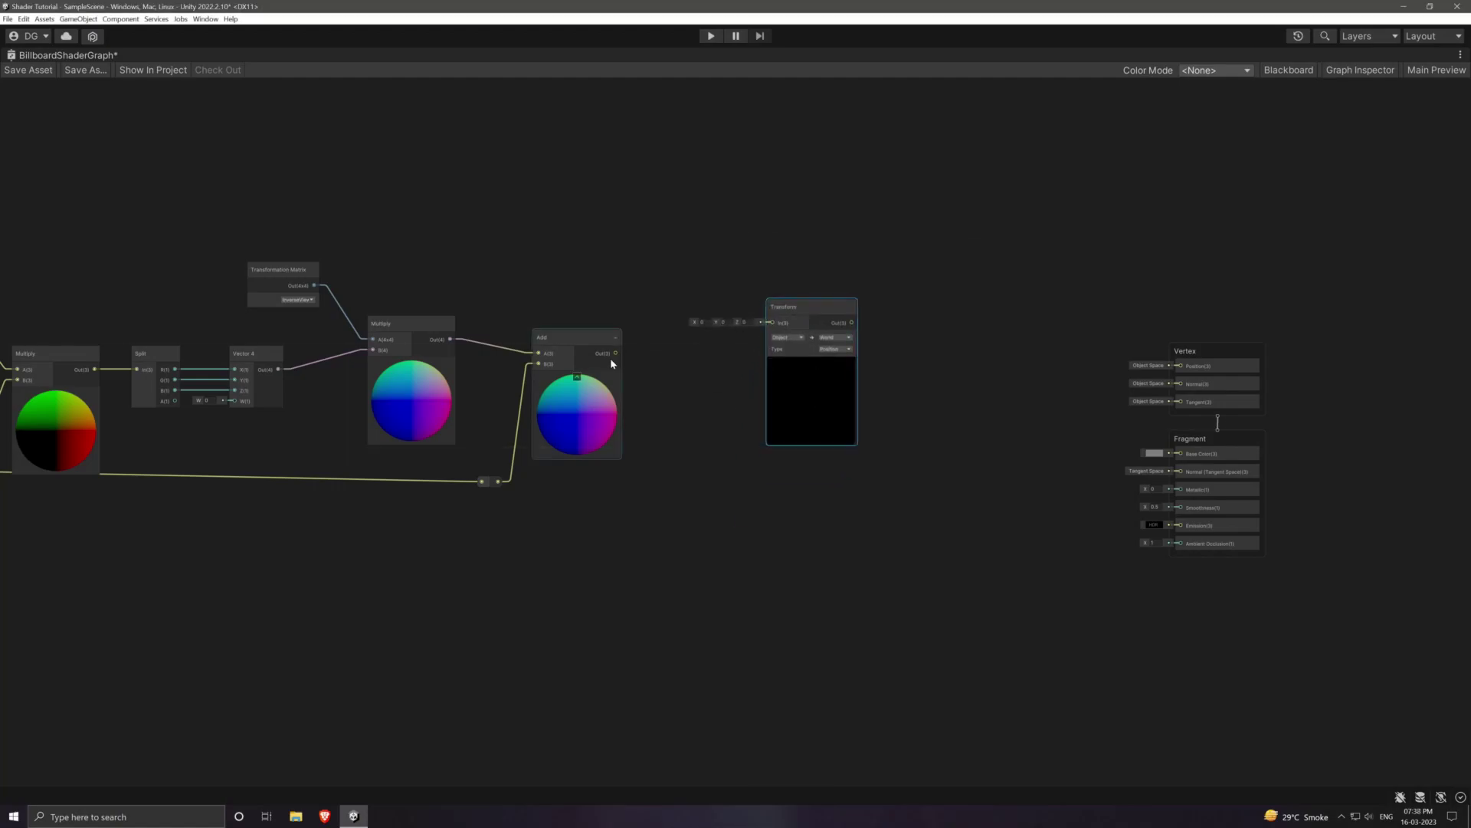
drag(616, 353, 773, 323)
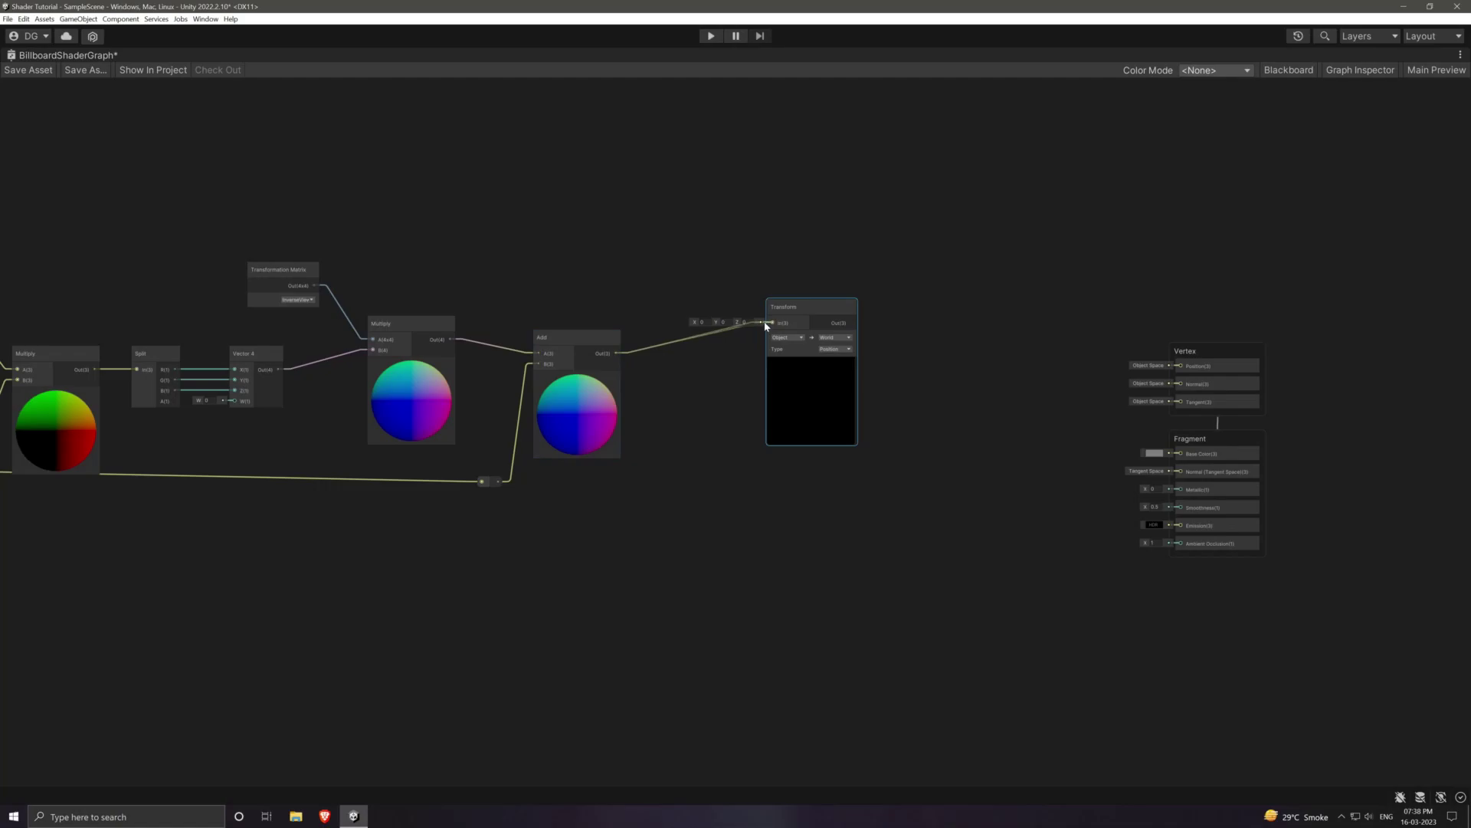
Step: Set the Transform node to convert from World to Object and connect its output to the Vertex Position
click(793, 338)
click(820, 372)
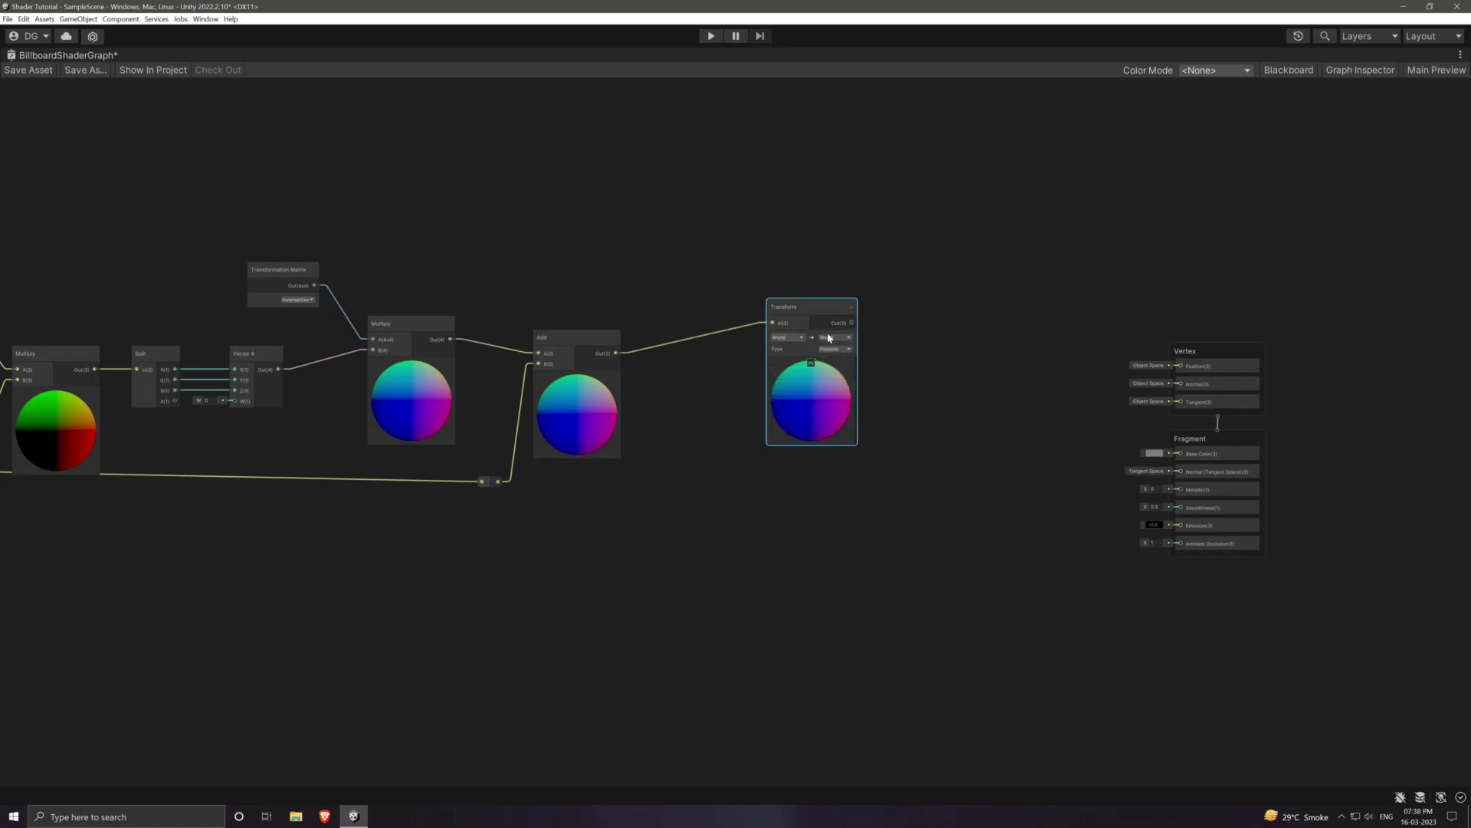
click(828, 337)
click(847, 351)
drag(851, 324, 1179, 366)
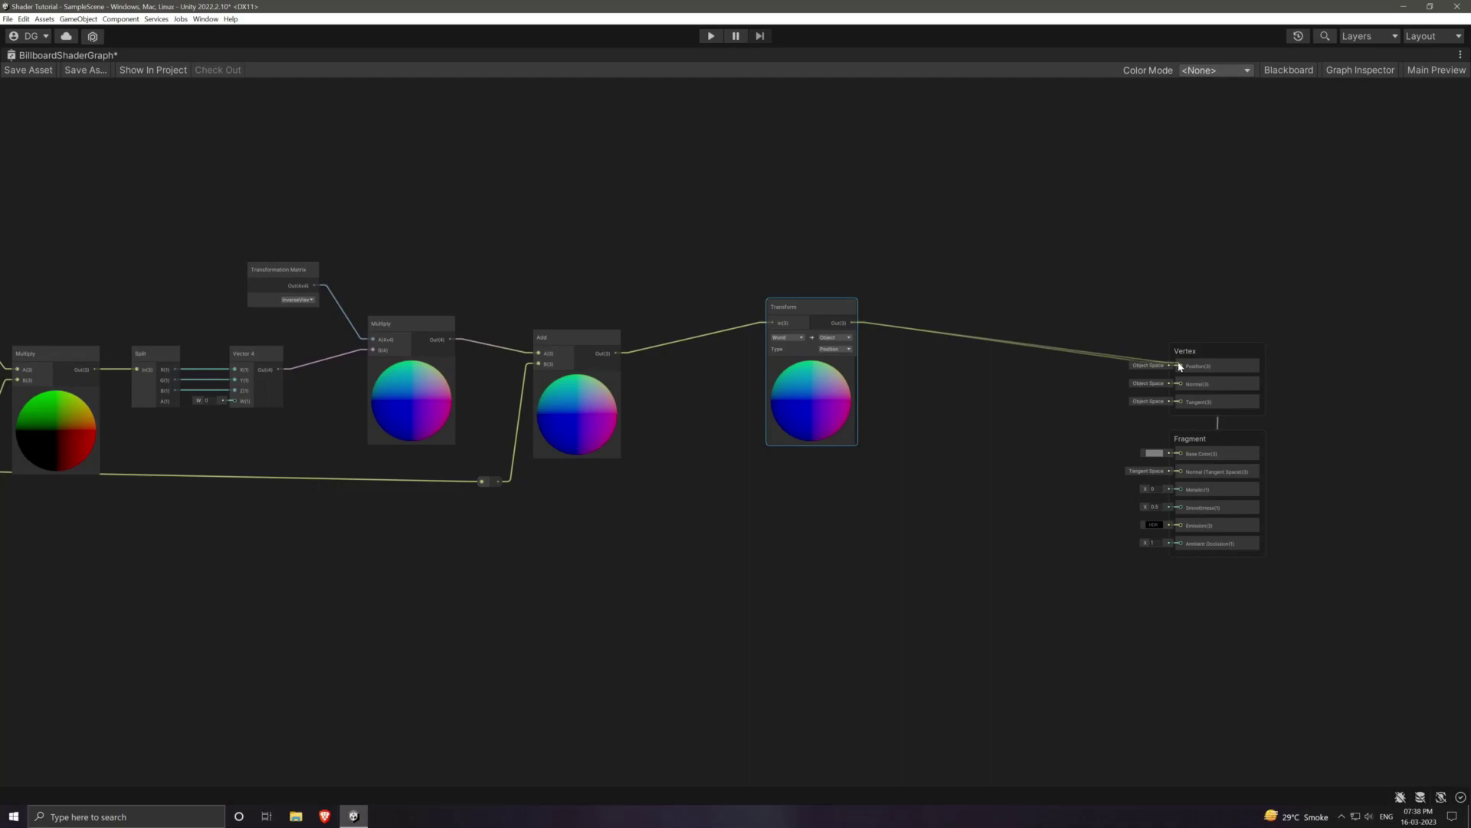
Step: Move the node chain closer to the Transform node and the Vertex block, and save the shader graph asset
scroll(610, 463, down, 3)
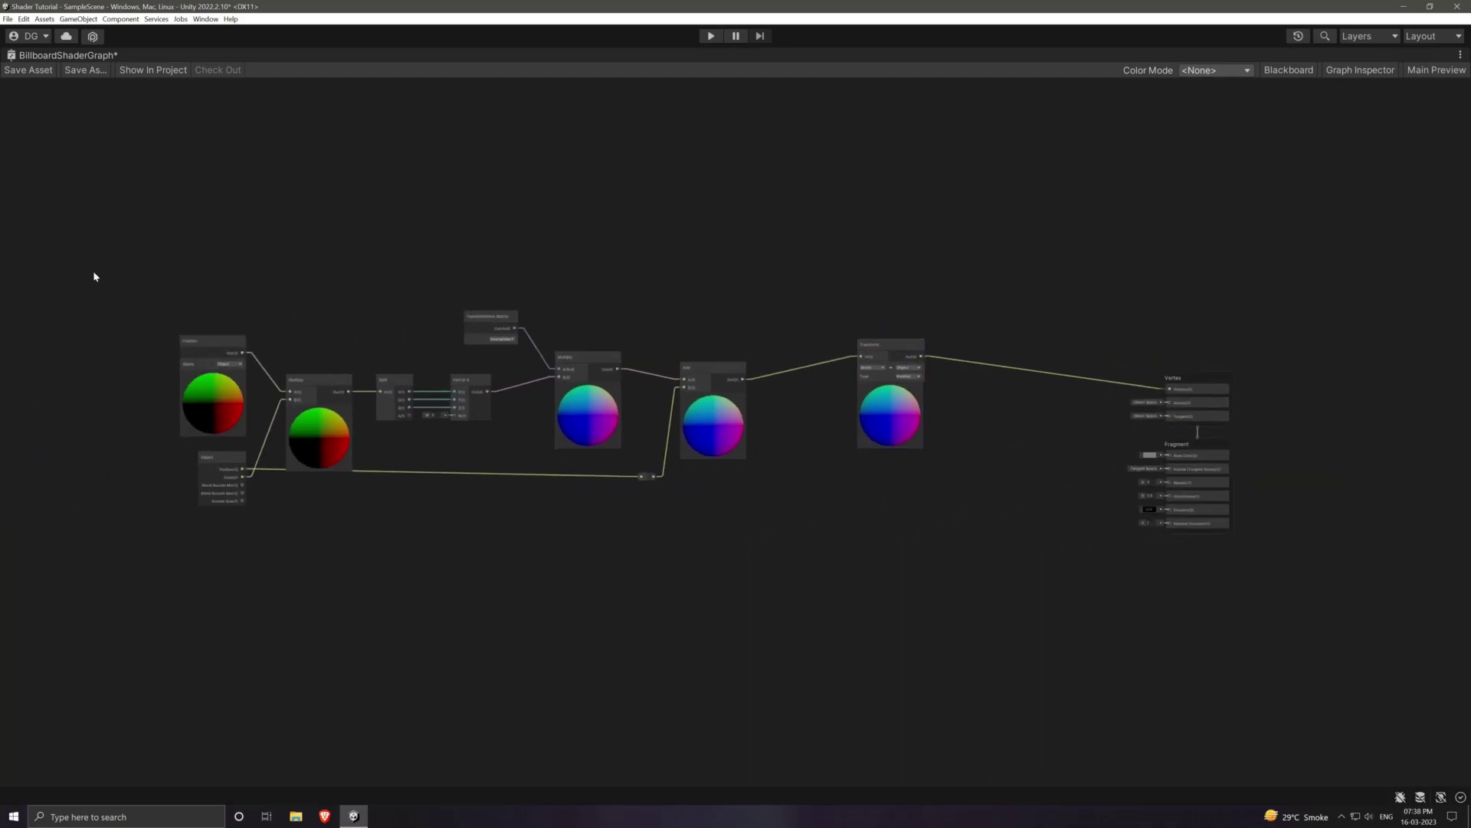
drag(706, 538, 706, 537)
drag(723, 370, 789, 358)
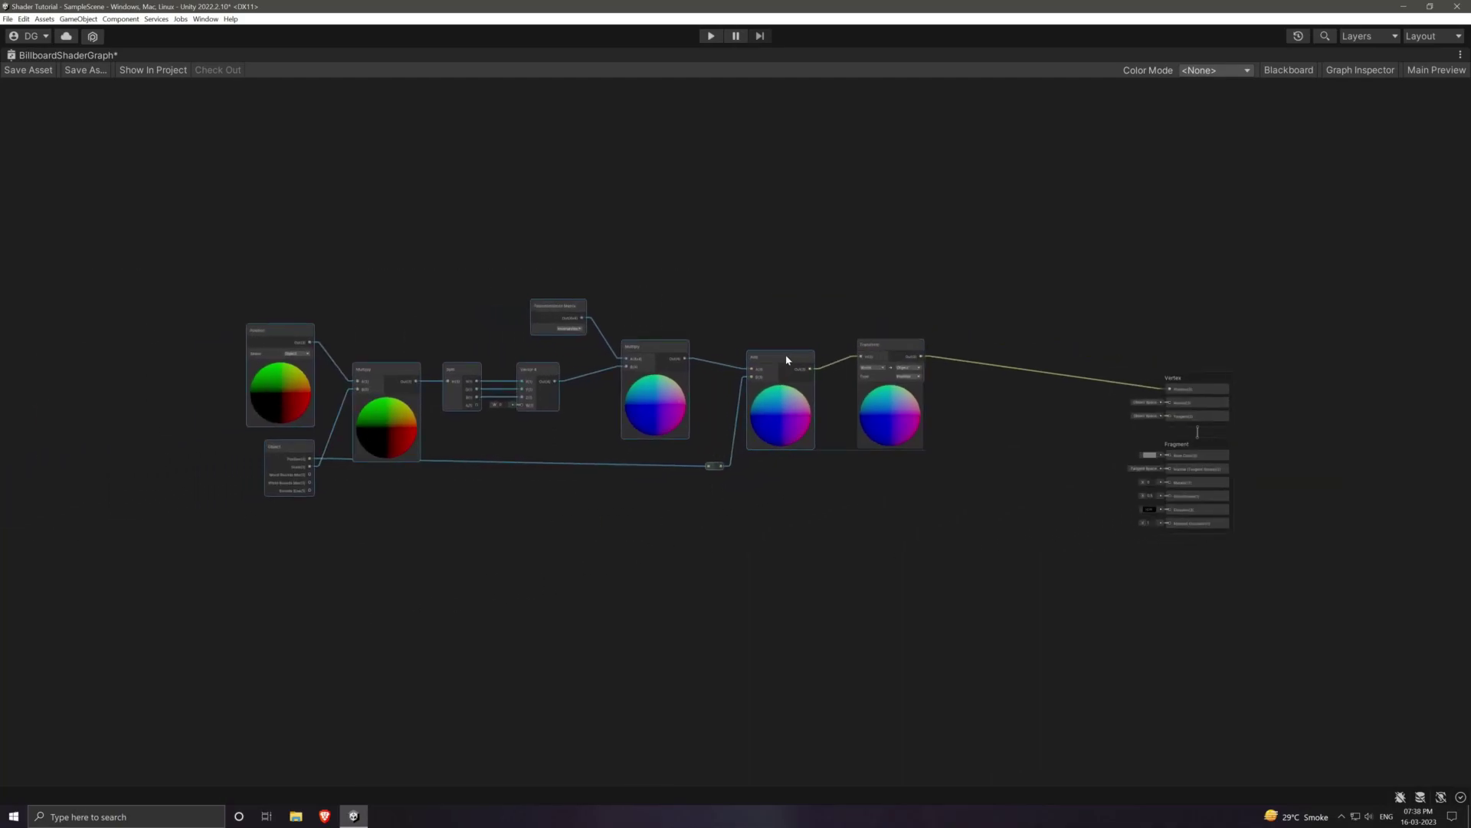
drag(177, 246, 912, 475)
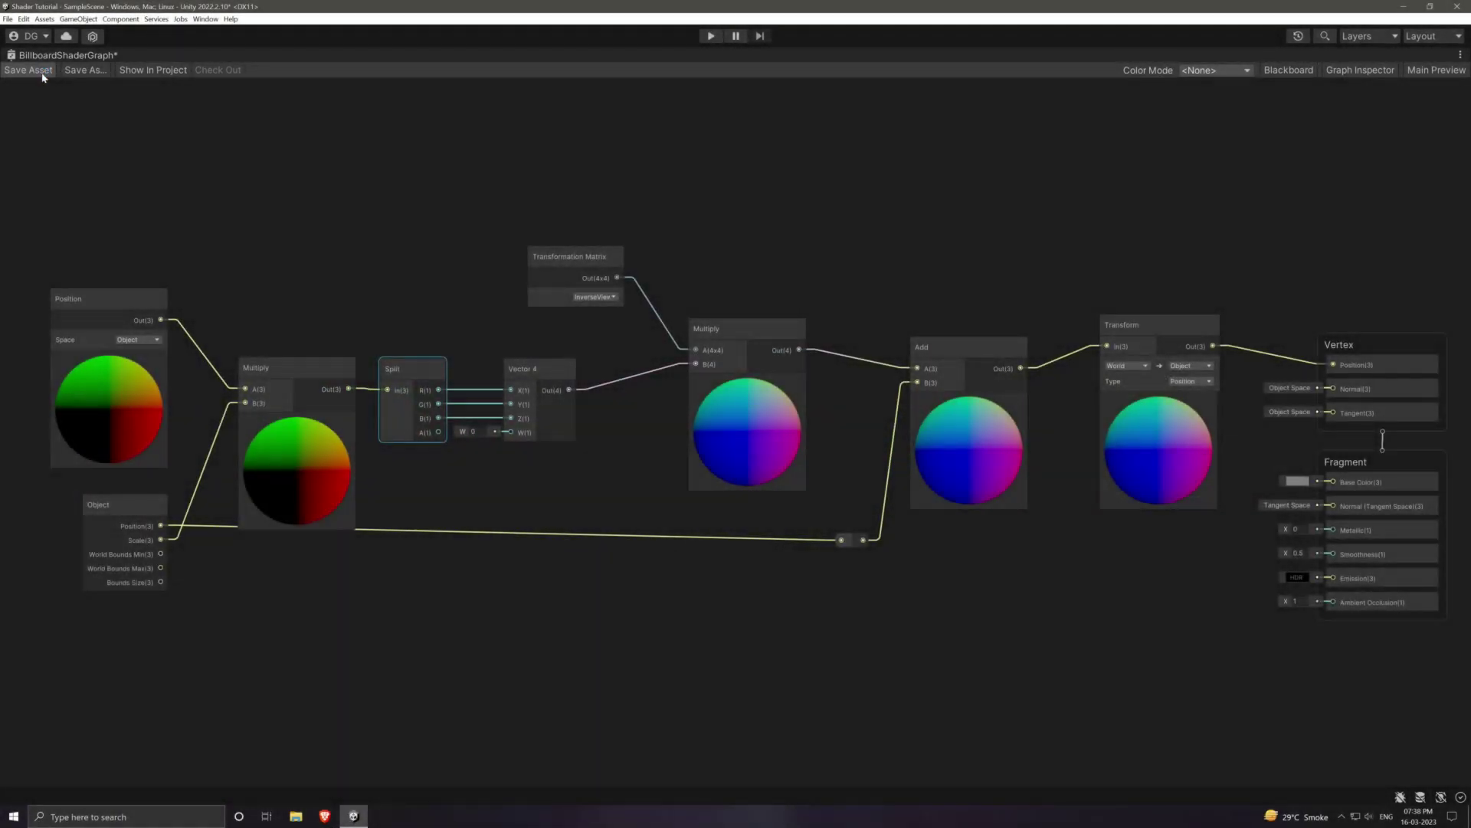
click(43, 70)
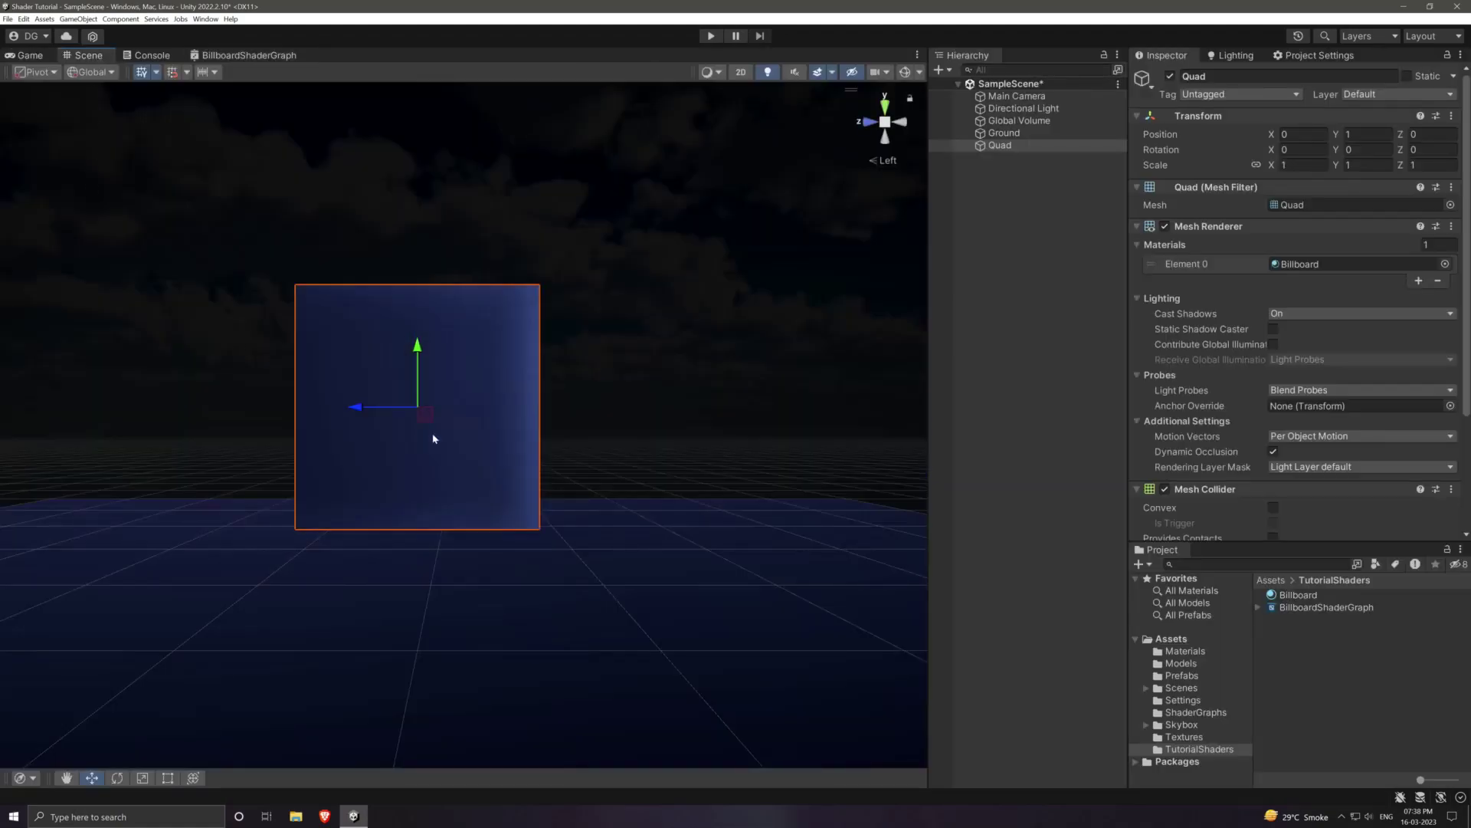
Step: Examine the quad in the scene from the side, from above and from several surrounding angles
scroll(318, 503, down, 1)
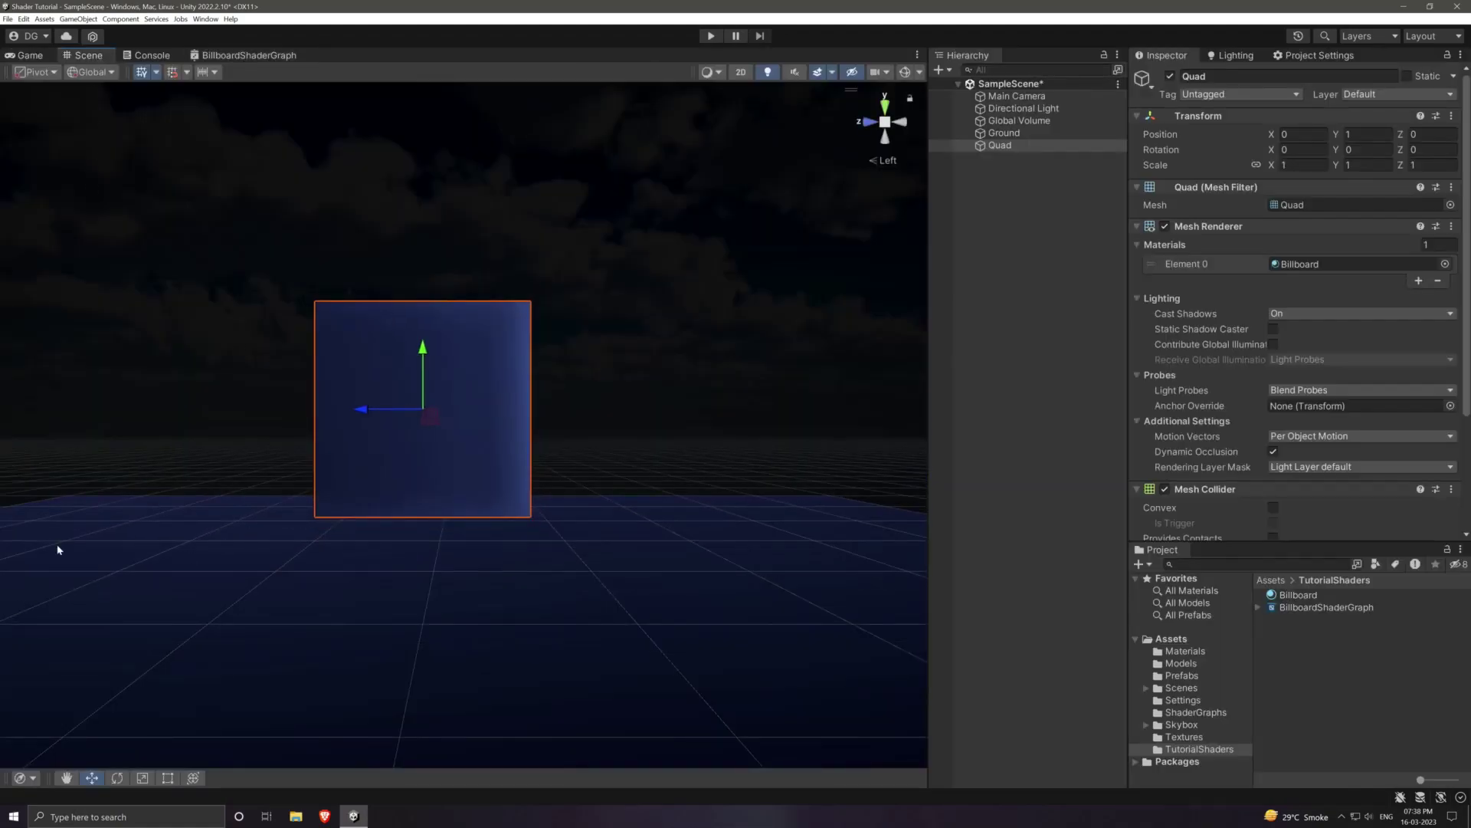
scroll(146, 426, down, 1)
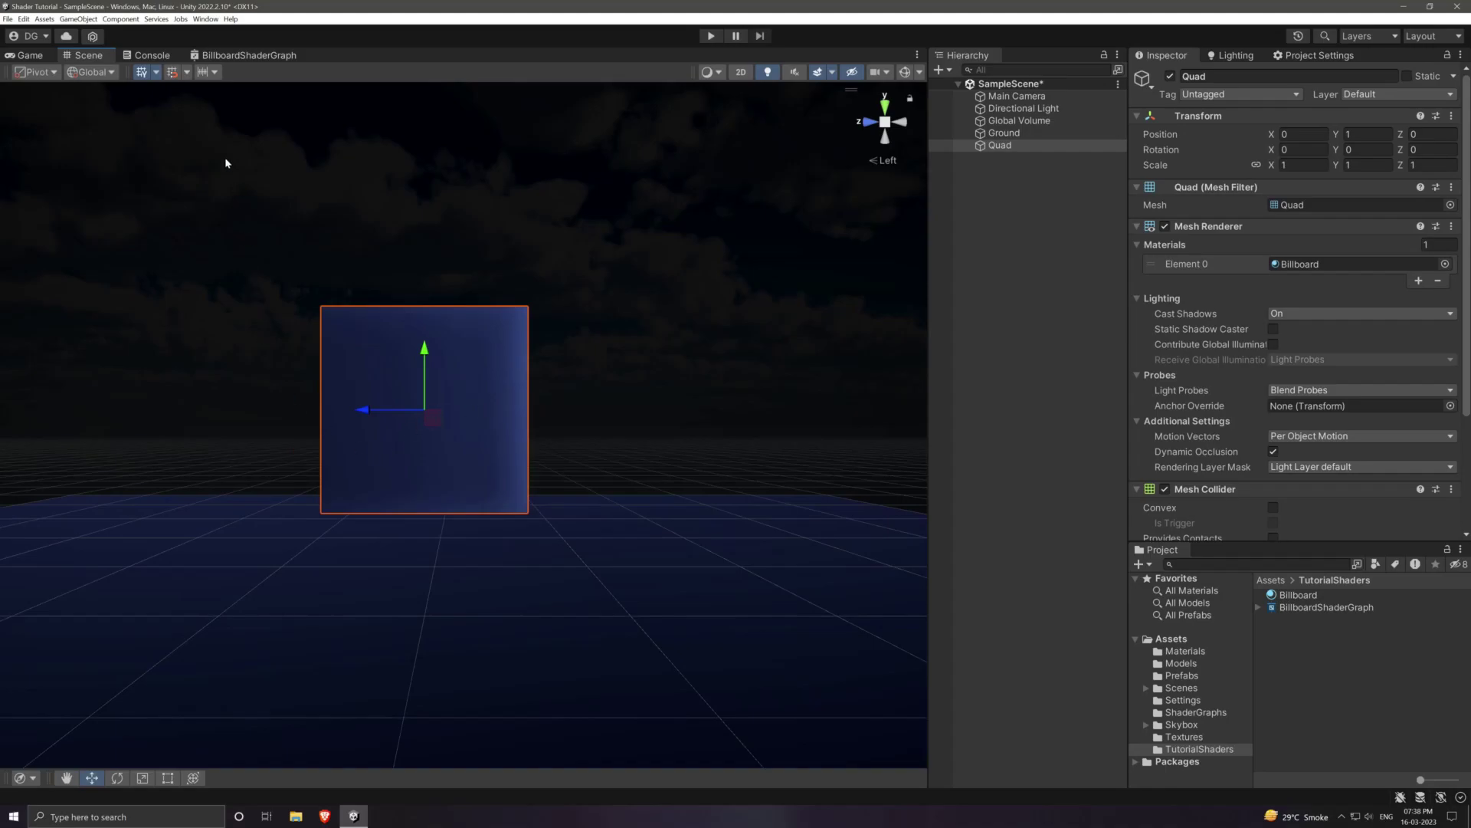
alt+drag(224, 158, 184, 196)
alt+drag(919, 230, 443, 351)
scroll(443, 351, down, 3)
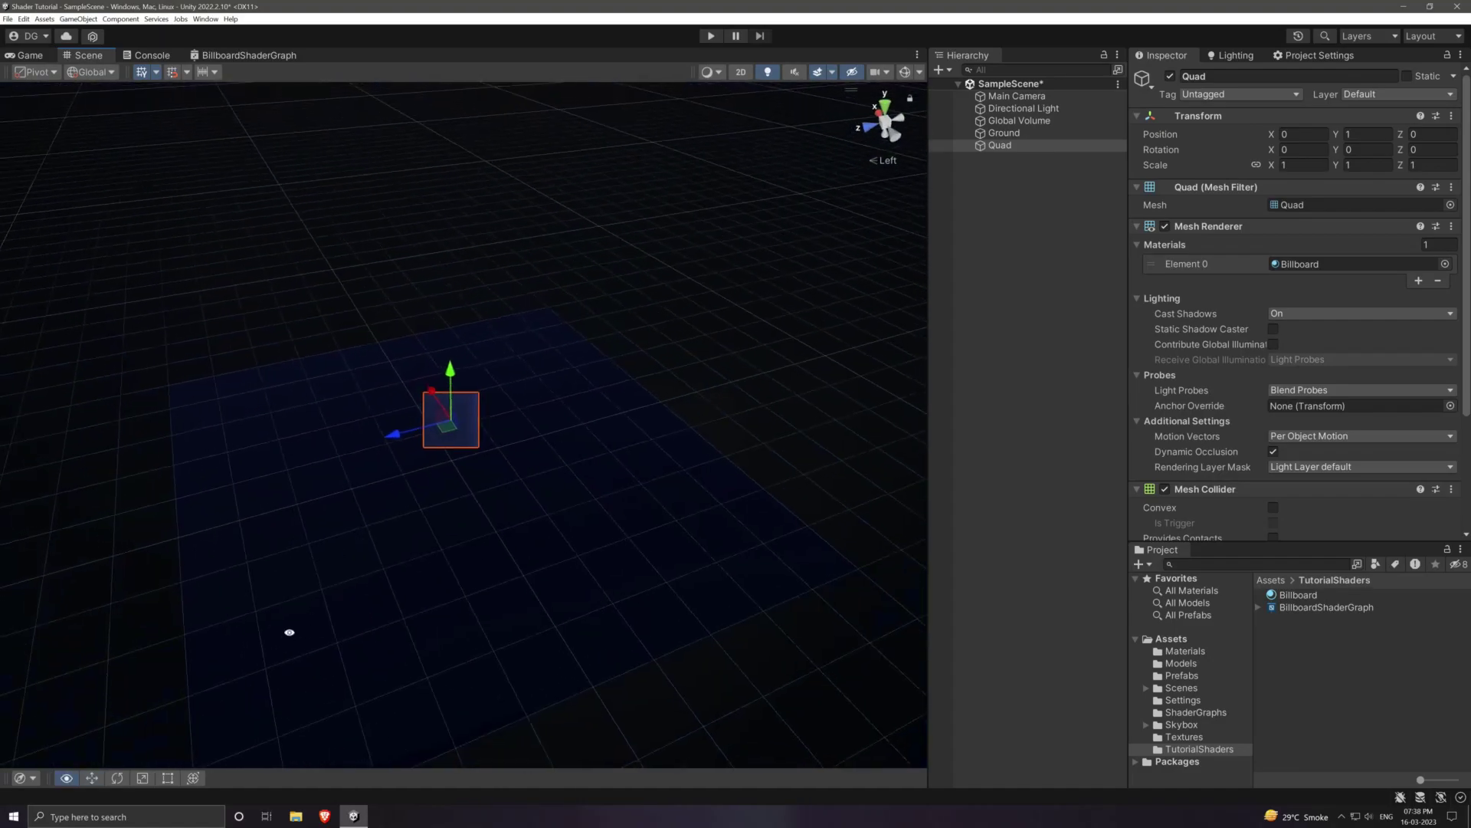
alt+drag(289, 631, 66, 667)
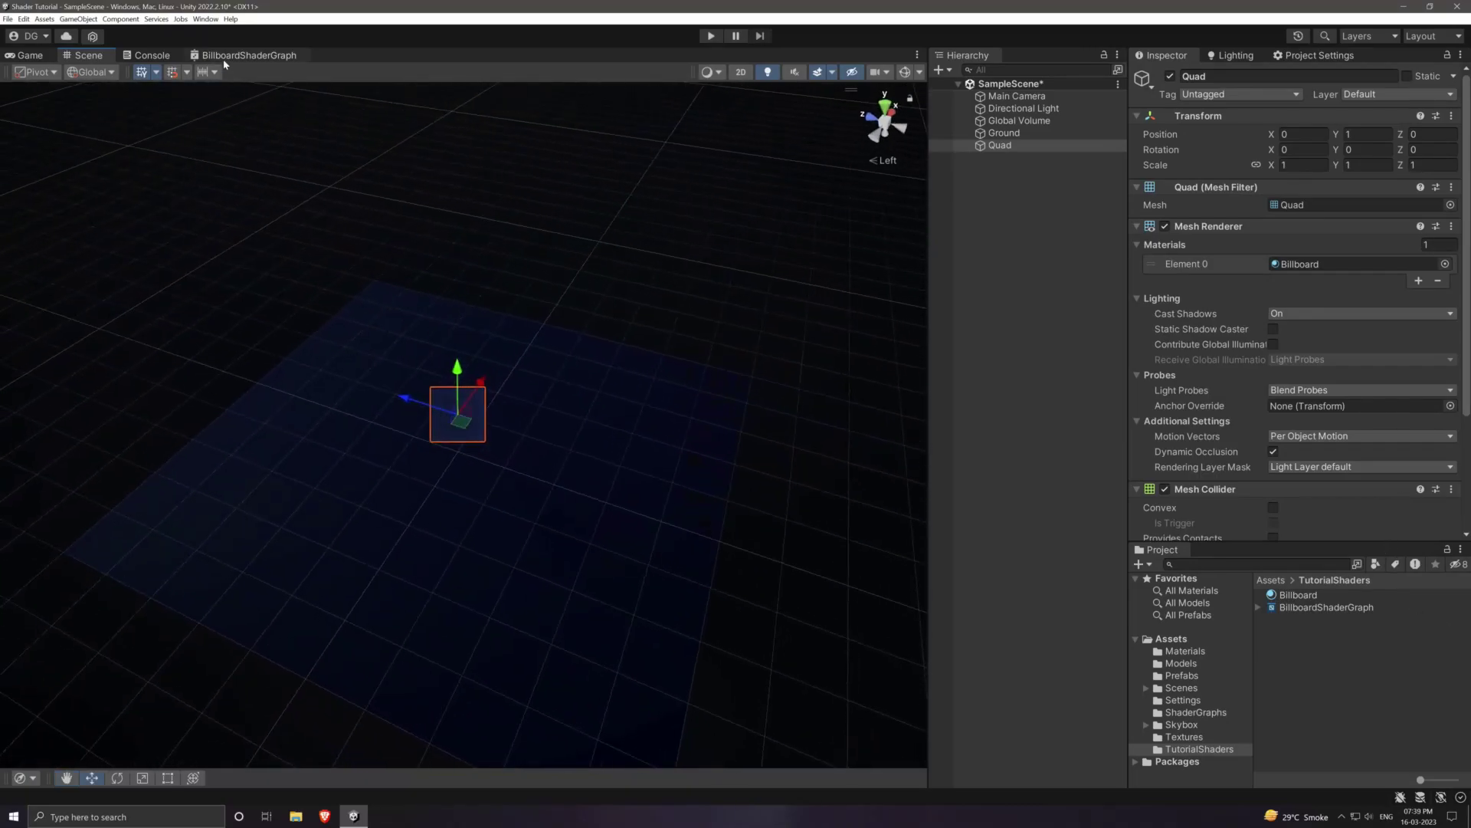
Step: Connect the matrix Multiply's output directly to the Transform node's input, bypassing Add, and save the graph
click(247, 56)
middle_drag(912, 422, 563, 364)
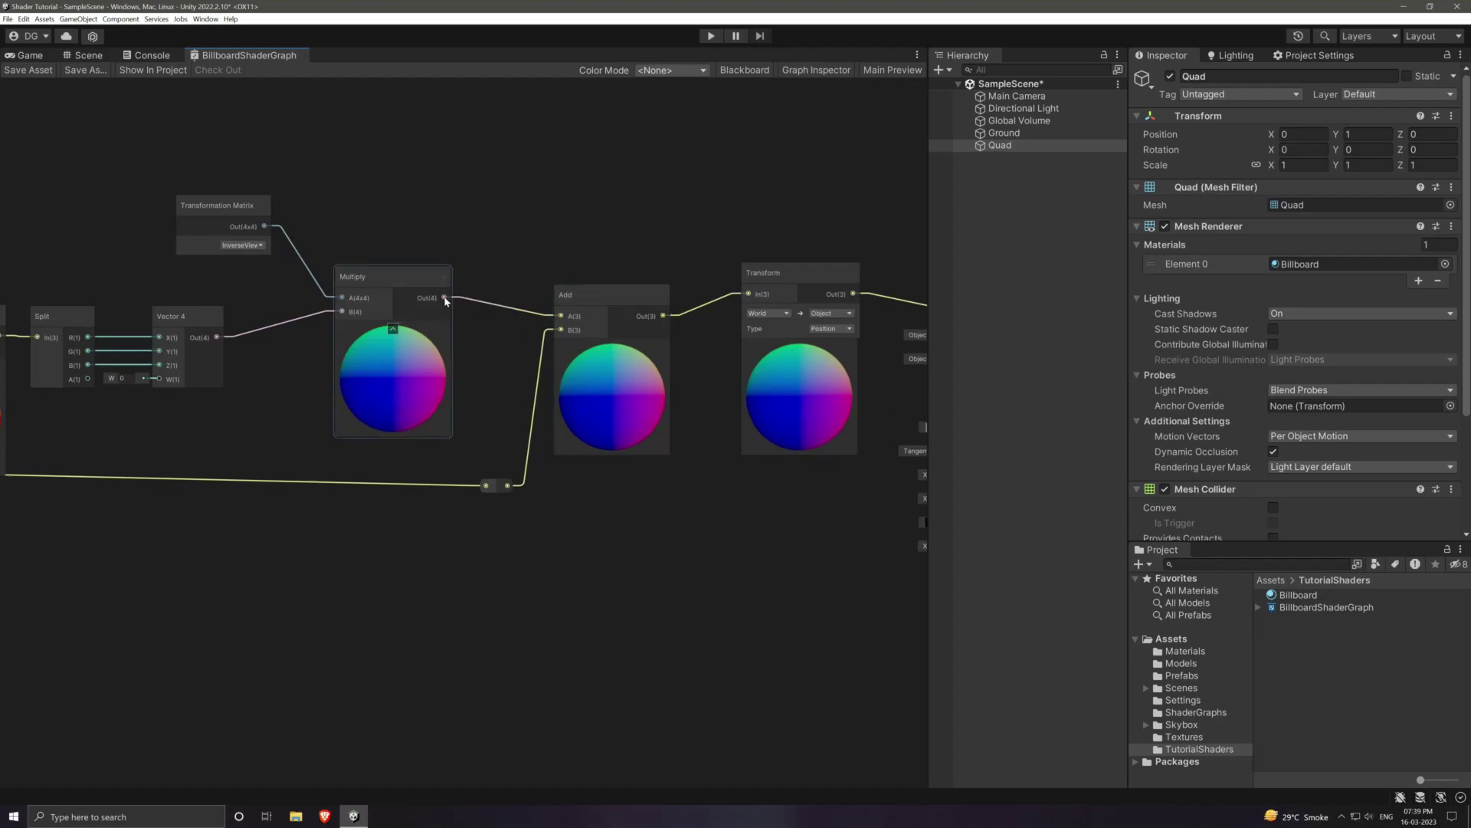
drag(446, 299, 757, 295)
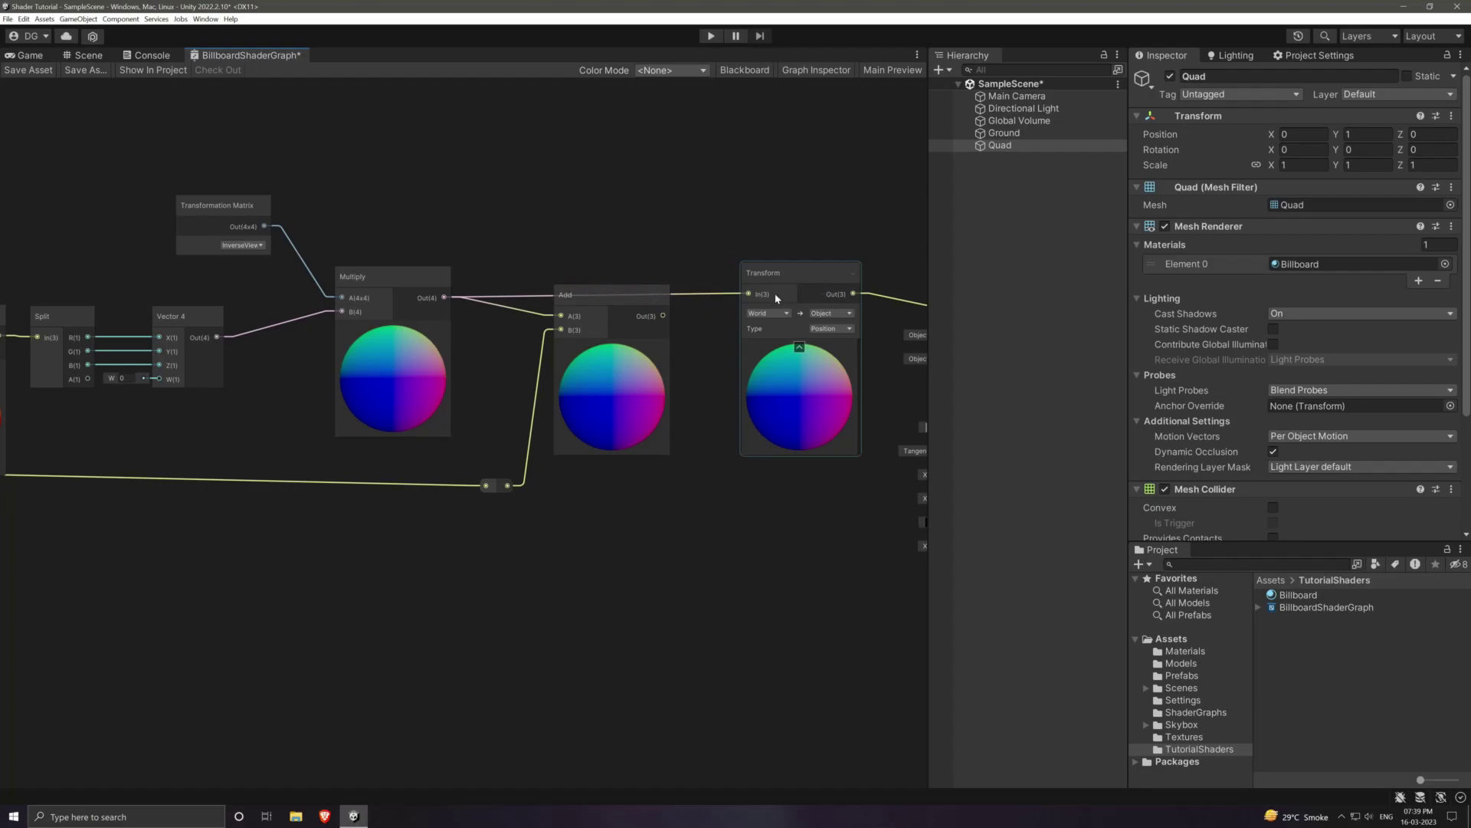
click(29, 70)
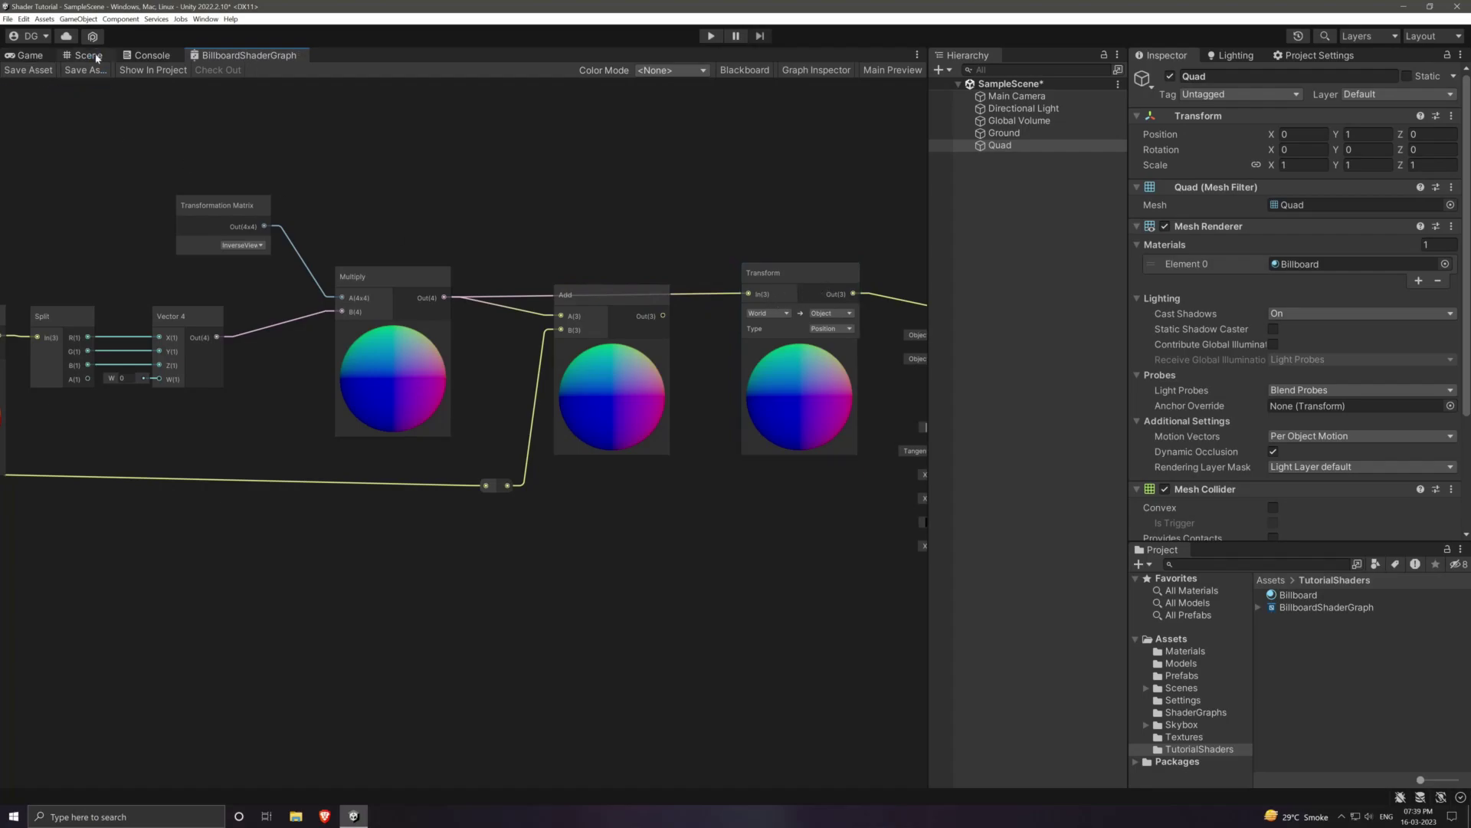
Step: Return to the scene and move the quad horizontally to X 7.11, Z -0.98, viewing it from another angle
click(88, 55)
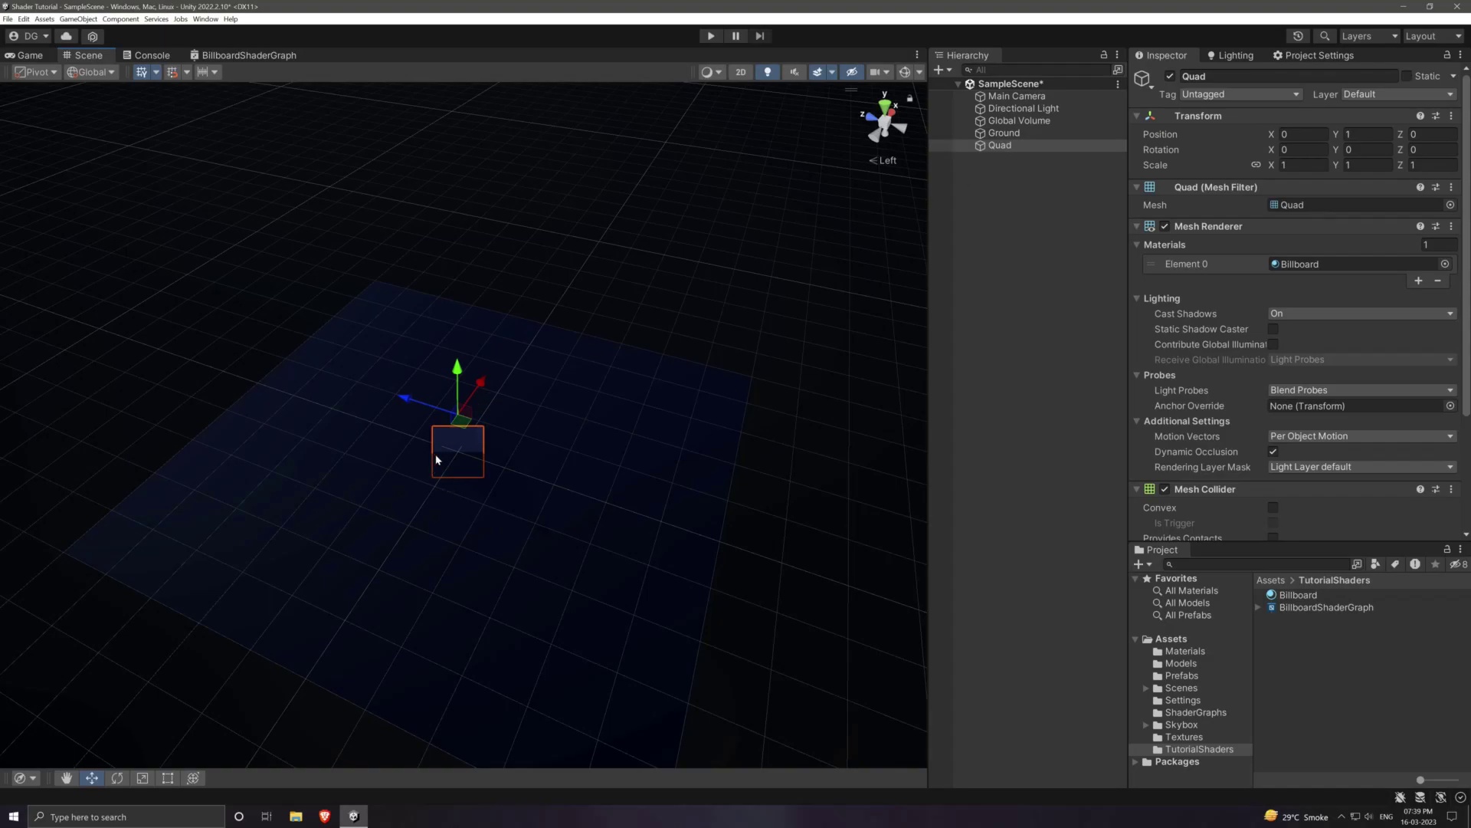
drag(461, 420, 617, 266)
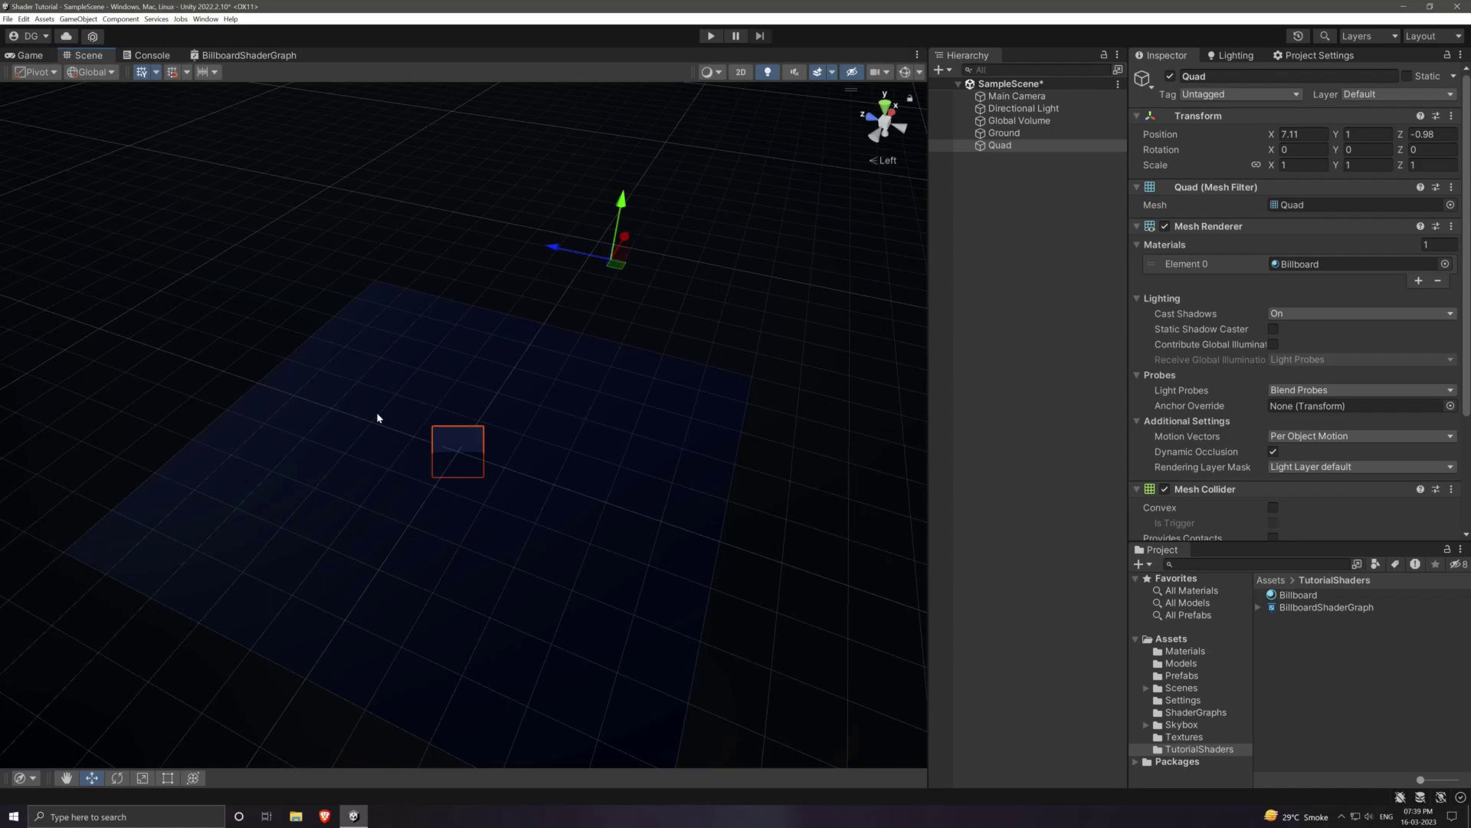
alt+drag(628, 601, 513, 509)
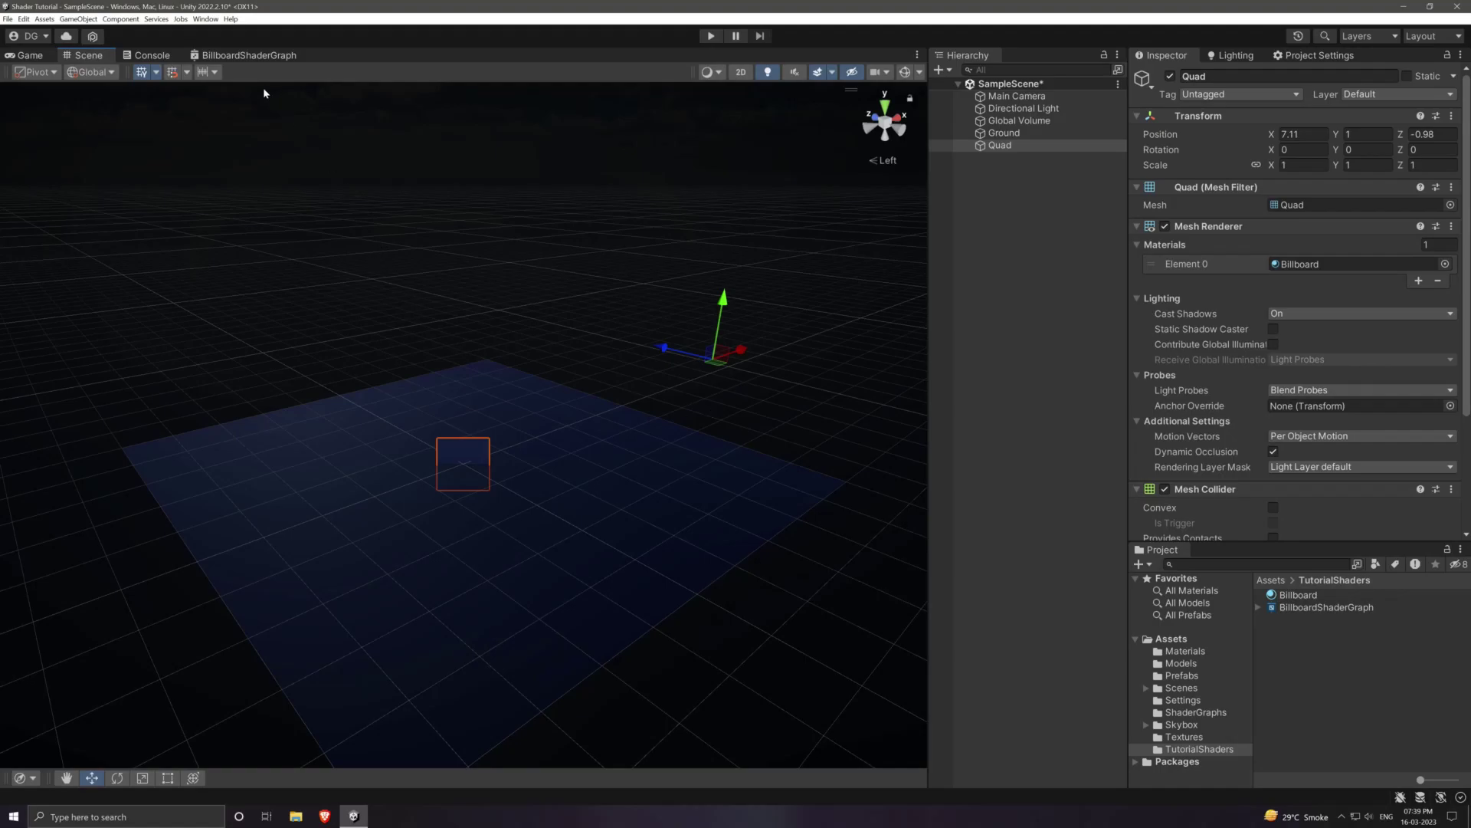
Step: Reconnect the Add node's output to the Transform node's input, save the graph, and check the quad in the scene
click(253, 56)
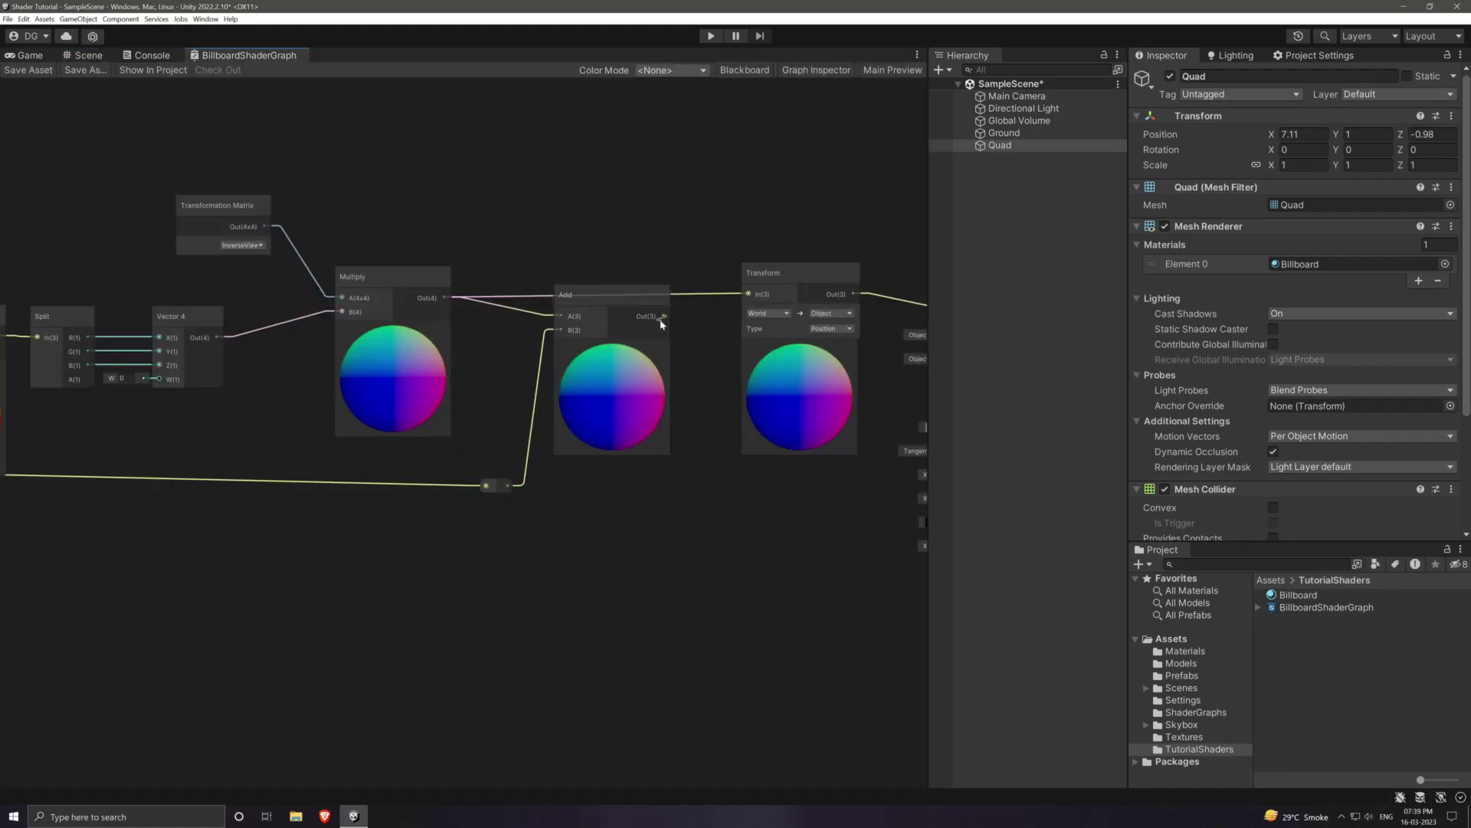
drag(663, 315, 748, 293)
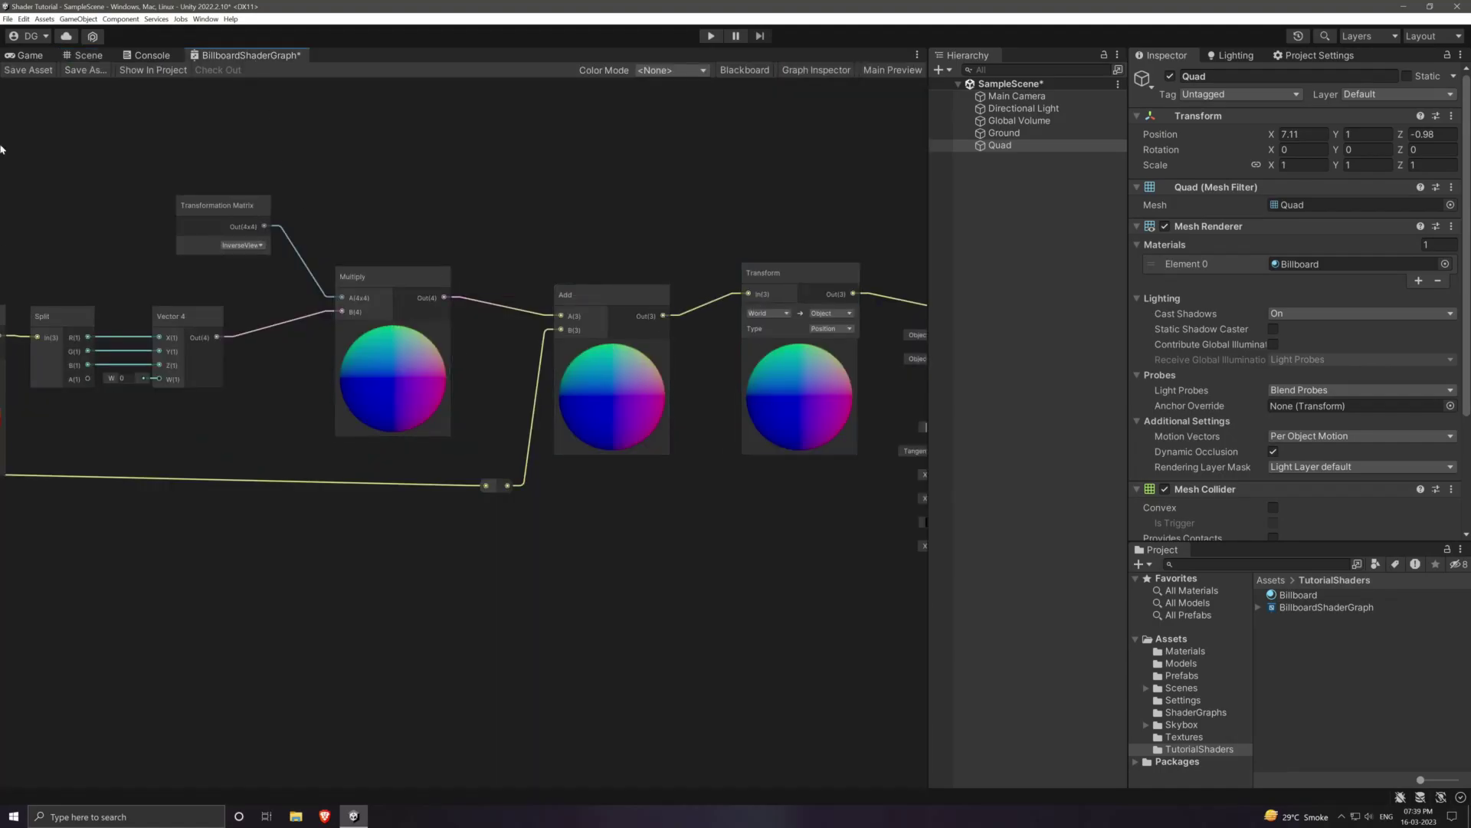
click(28, 70)
click(88, 55)
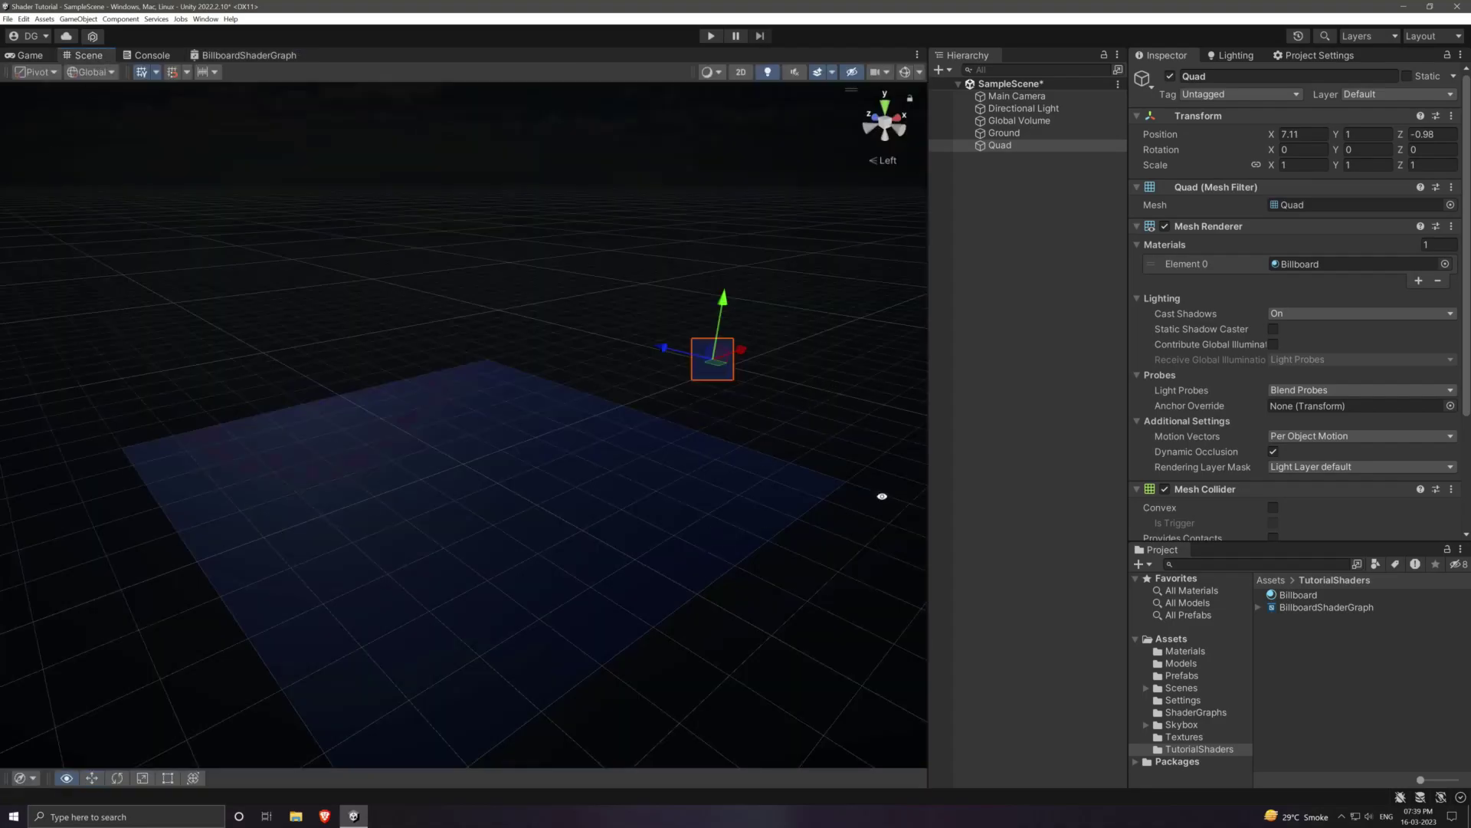
alt+drag(881, 496, 1027, 523)
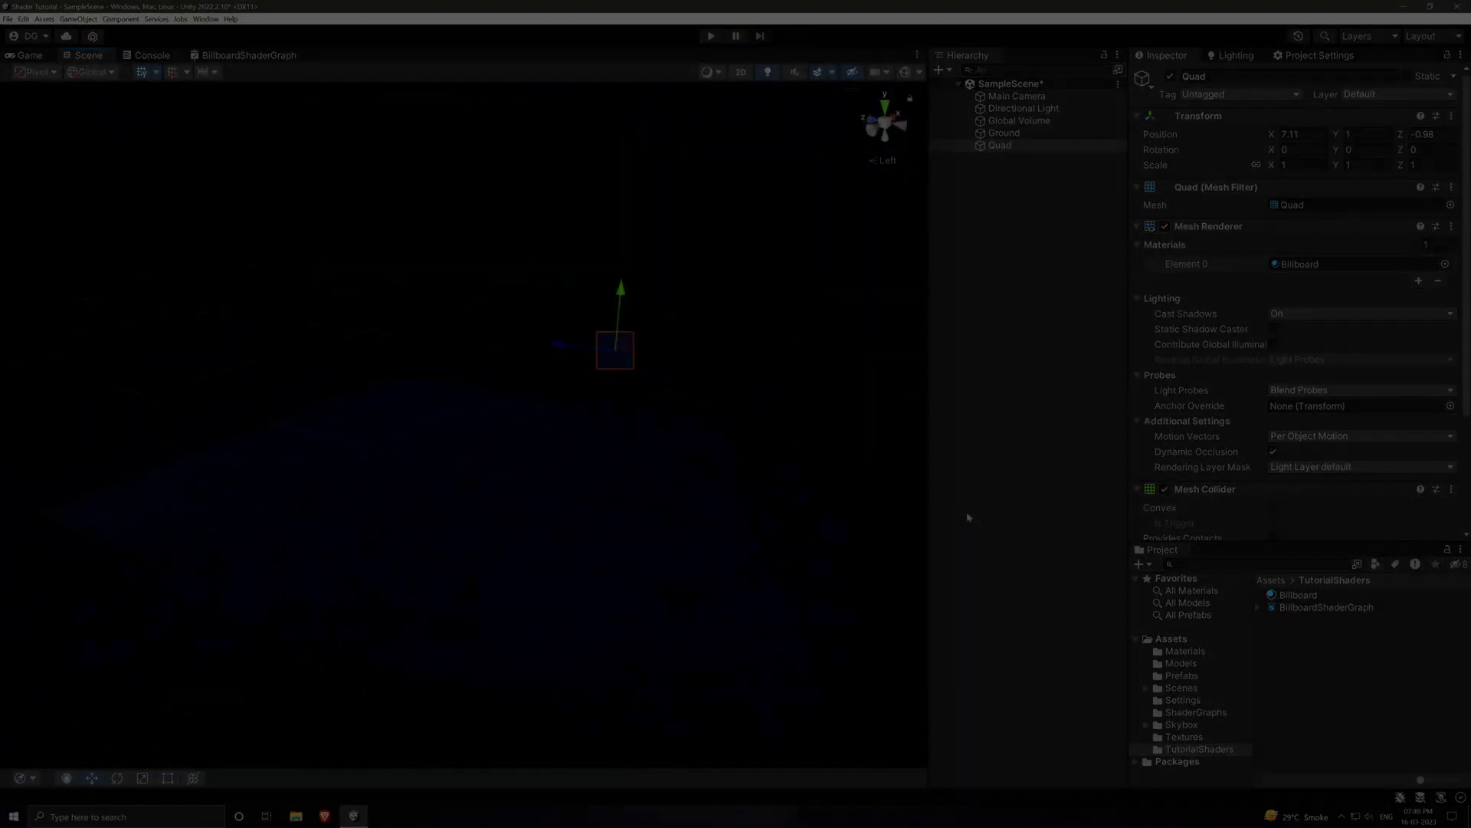